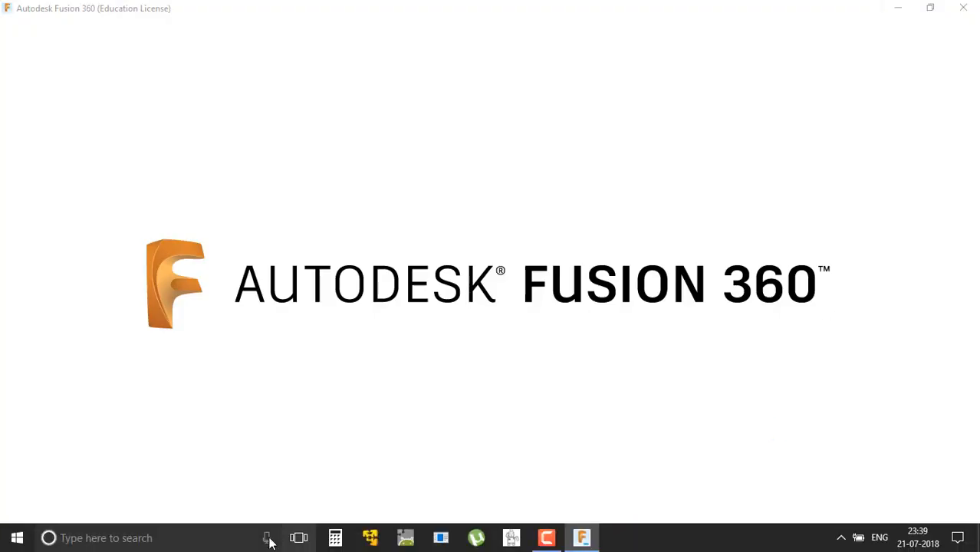
Search Windows for "pc", open the result and switch back to Fusion 360
click(161, 537)
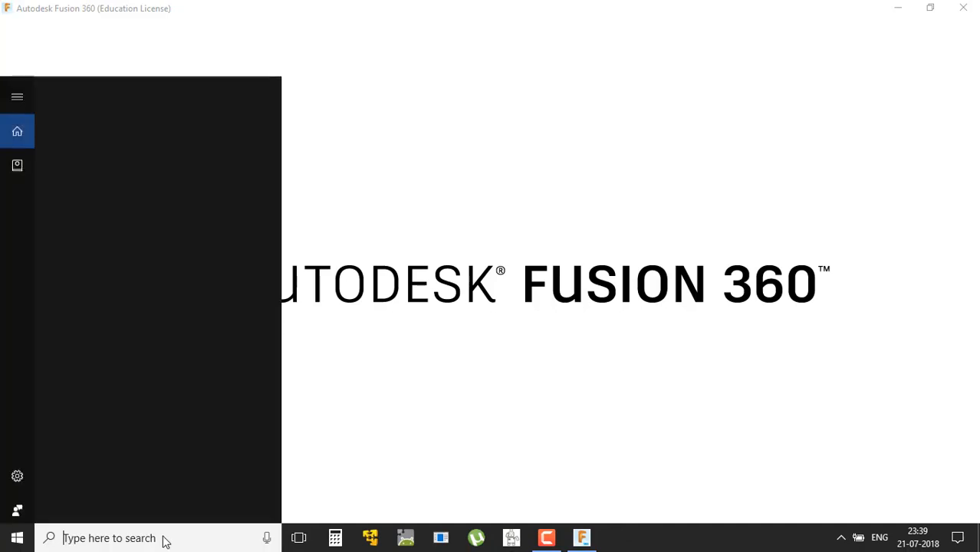
text(pc)
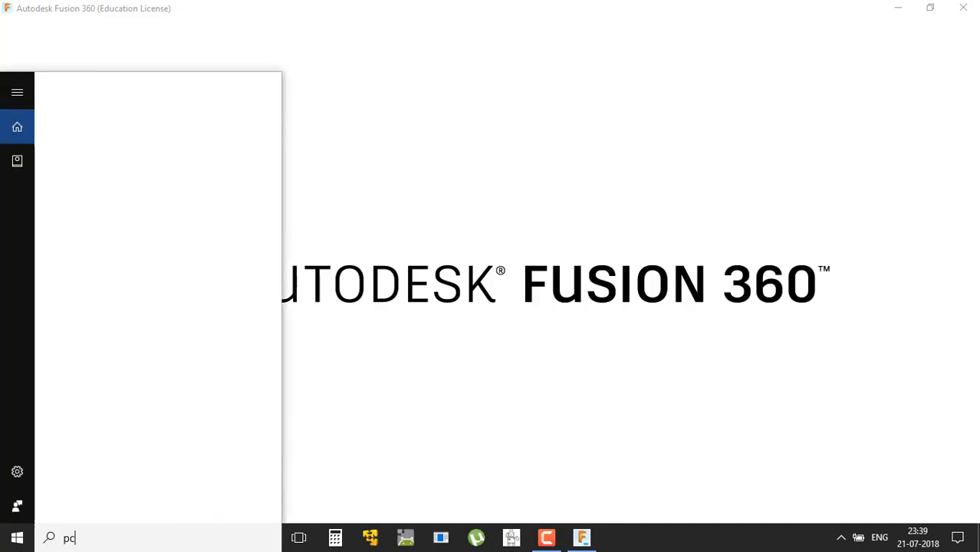
key(Return)
click(590, 549)
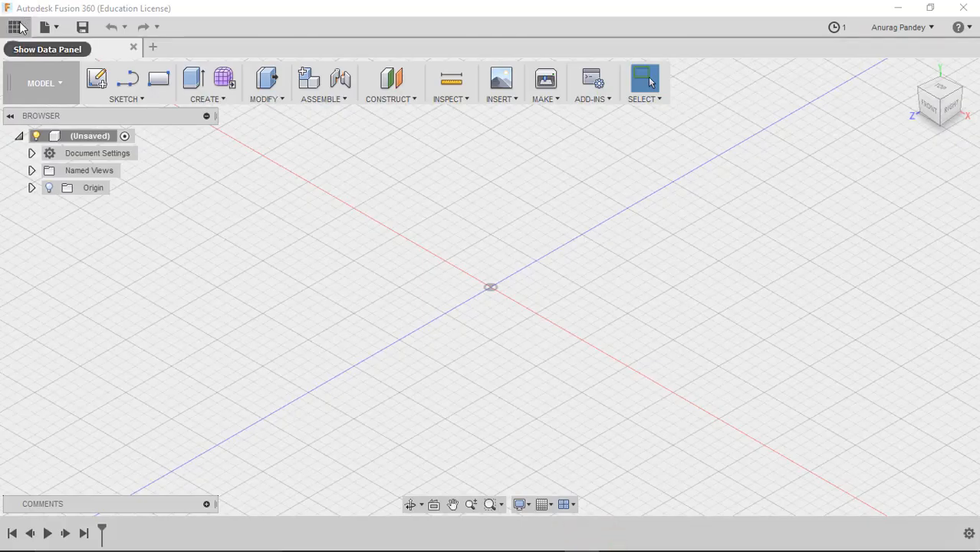
Look through the data panel's list of projects and samples and the account menu, and hide the data panel
click(15, 28)
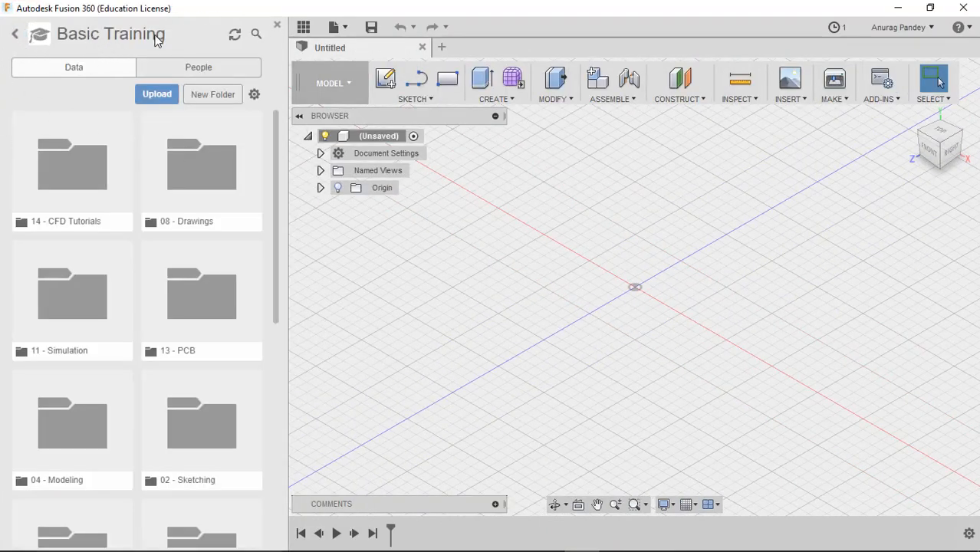
click(13, 36)
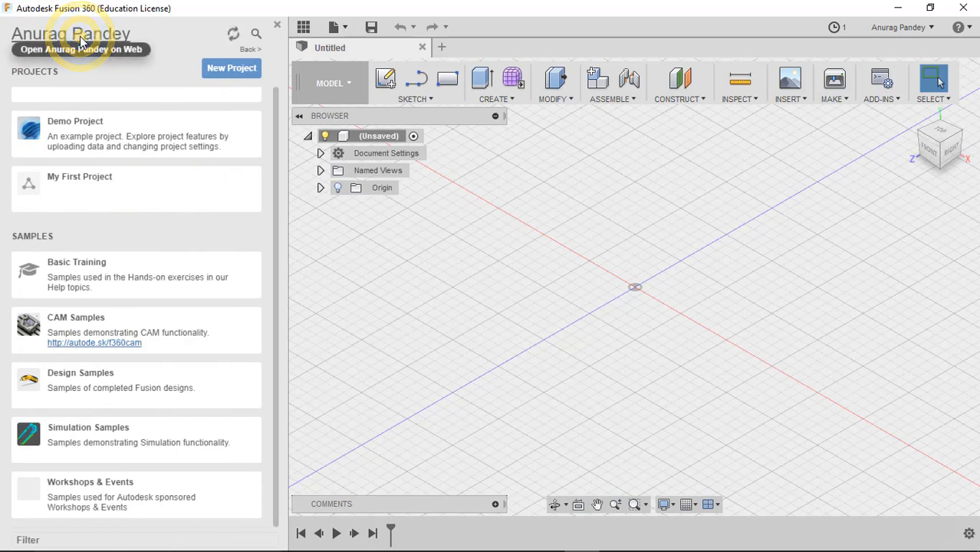
click(930, 29)
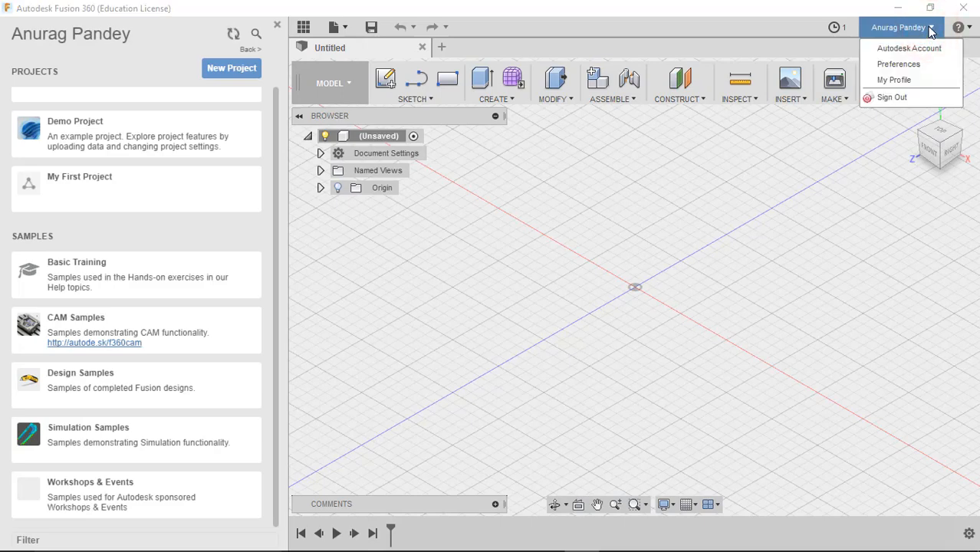
click(304, 26)
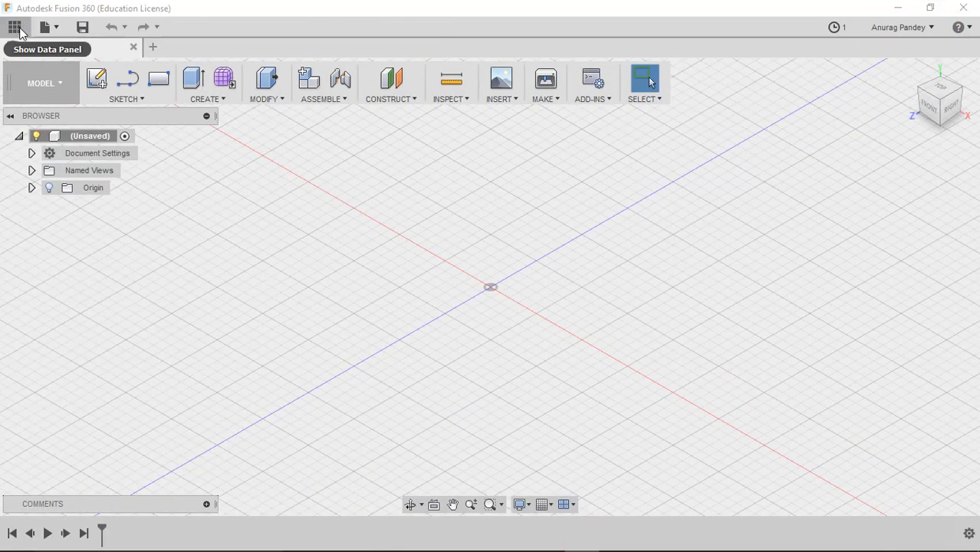
Show the data panel and go up from Basic Training to the list of all projects and samples
click(18, 28)
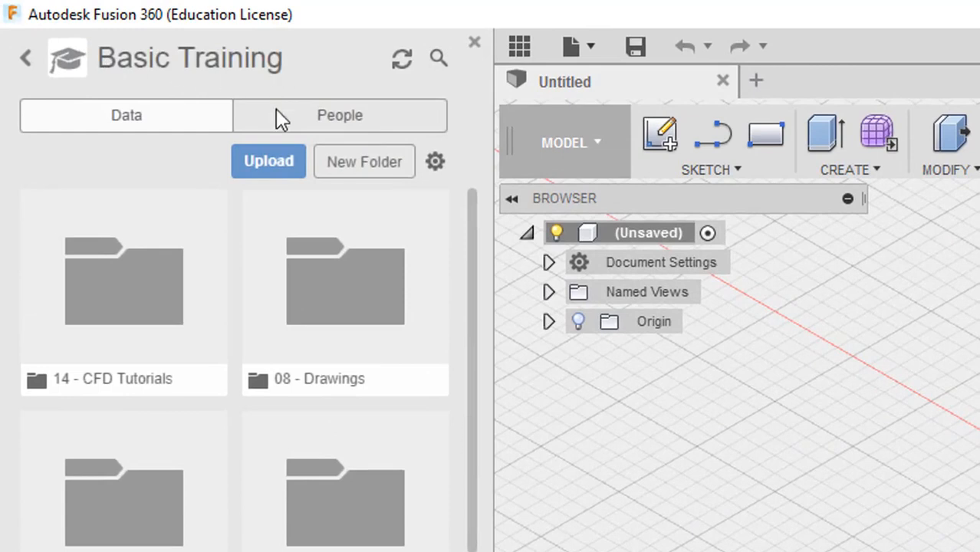
click(26, 63)
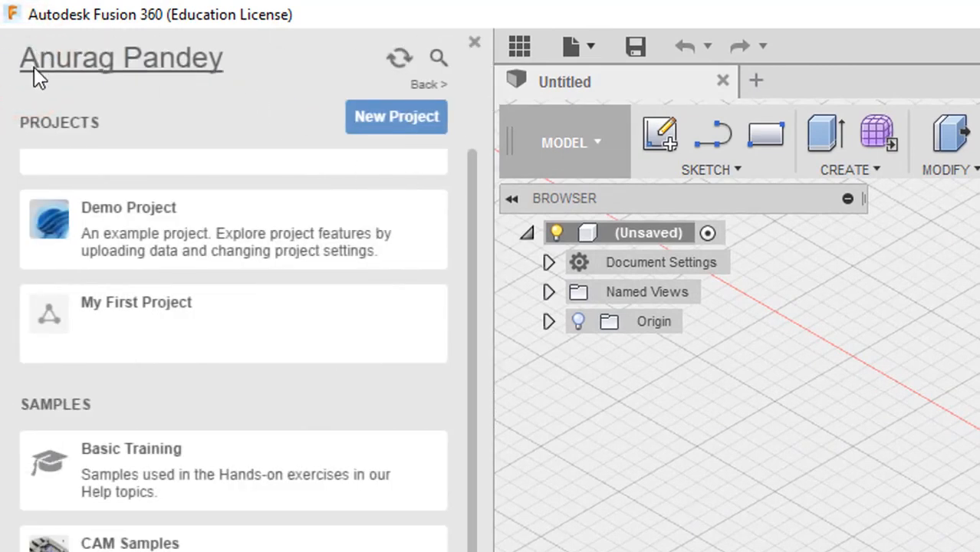
click(132, 60)
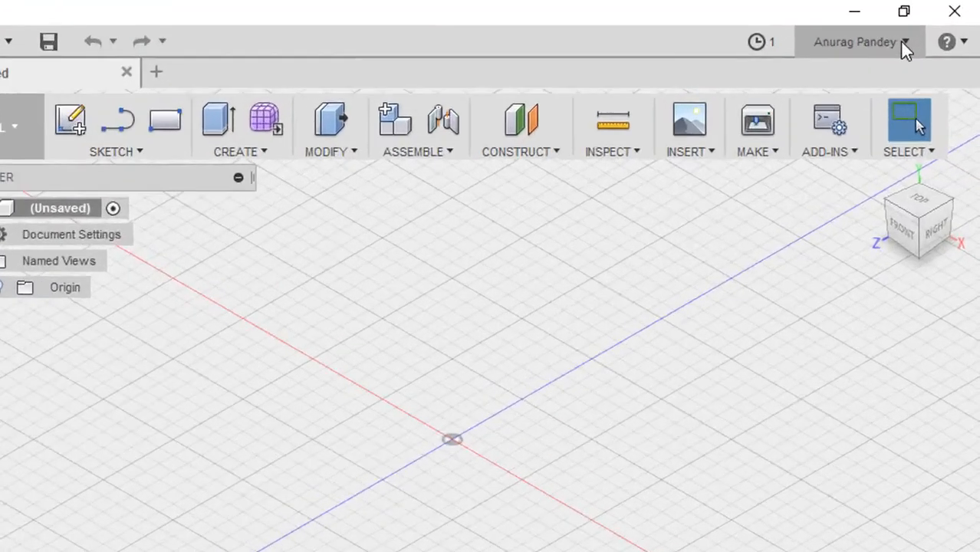
Open the program preferences from the account options and display the General category
click(915, 26)
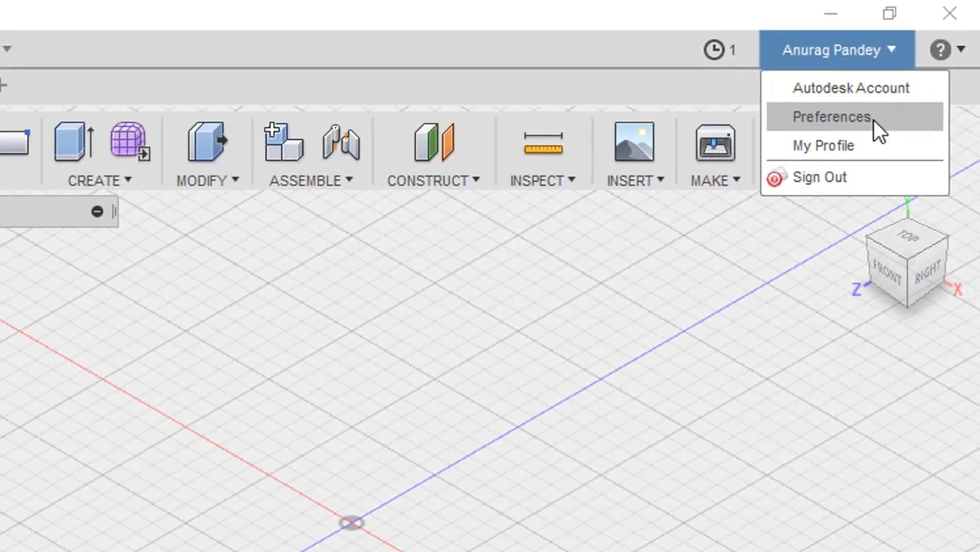
click(853, 116)
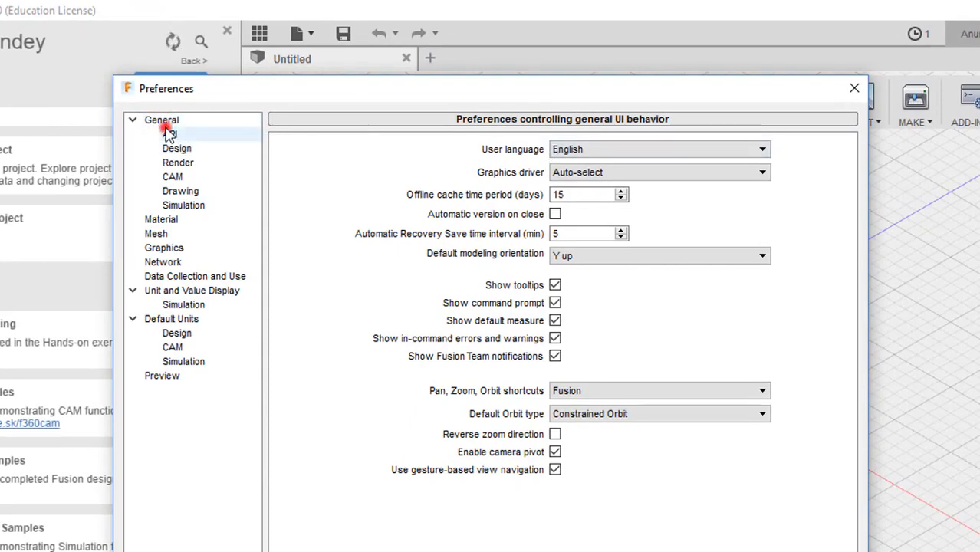
click(163, 122)
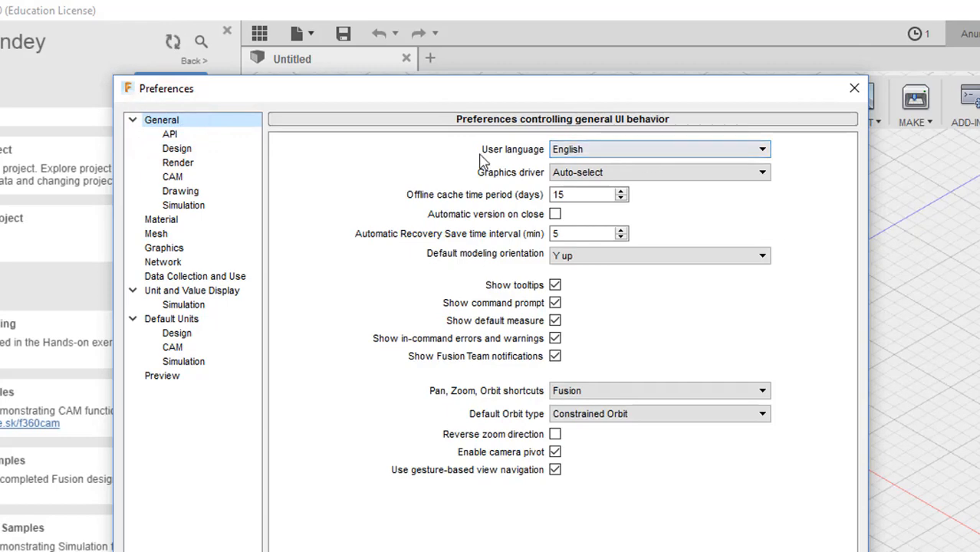
Examine the available user languages and graphics drivers, keeping English and Auto-select
click(619, 150)
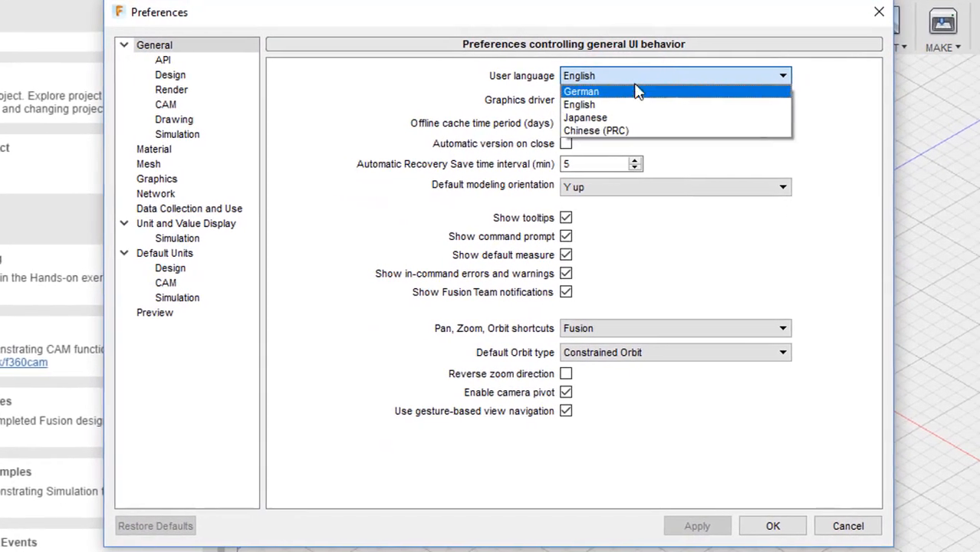
click(637, 76)
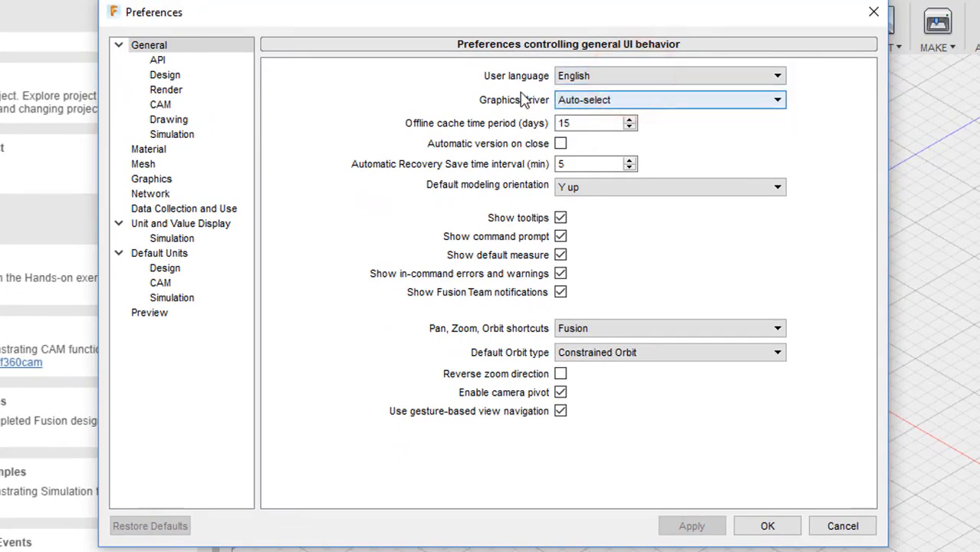
click(614, 100)
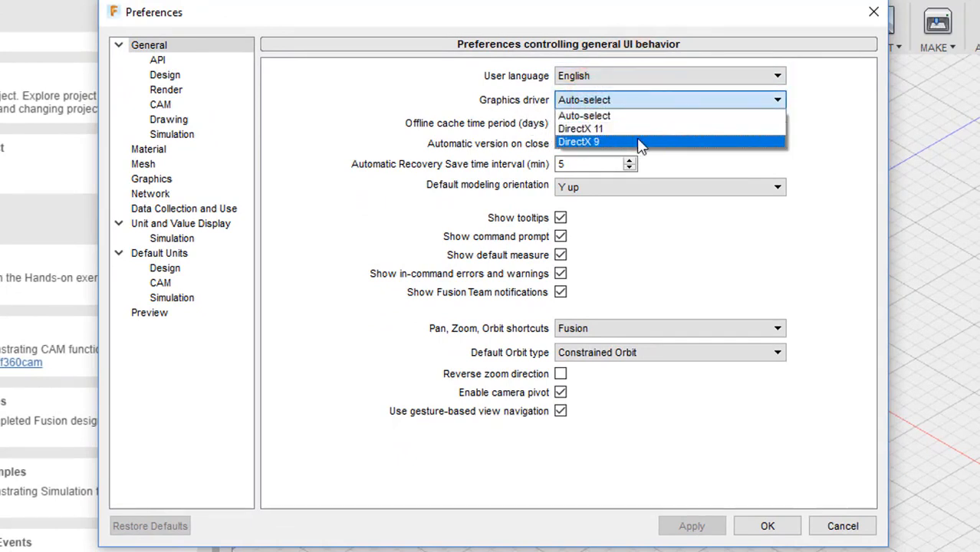
click(641, 99)
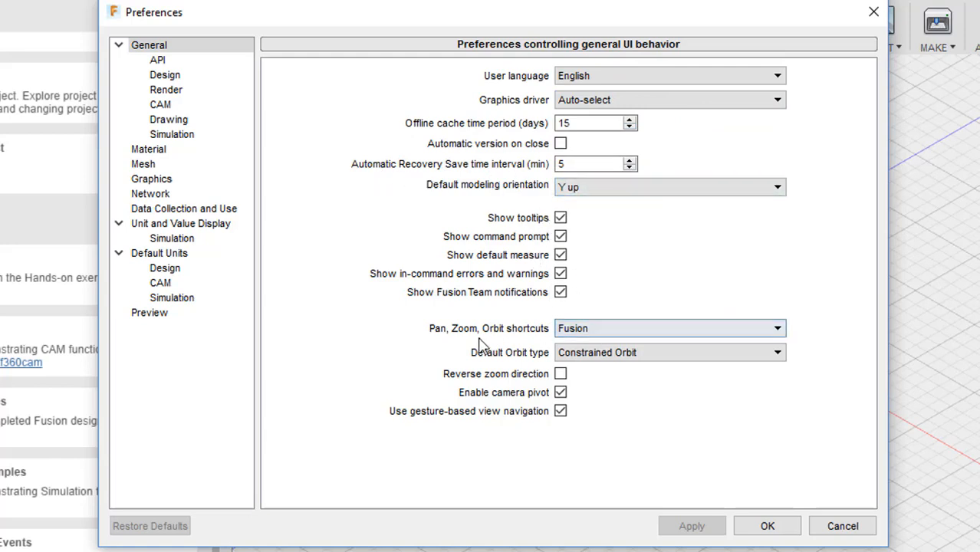
Examine the pan, zoom and orbit shortcut schemes and the default orbit types, keeping Fusion and Constrained Orbit
click(634, 333)
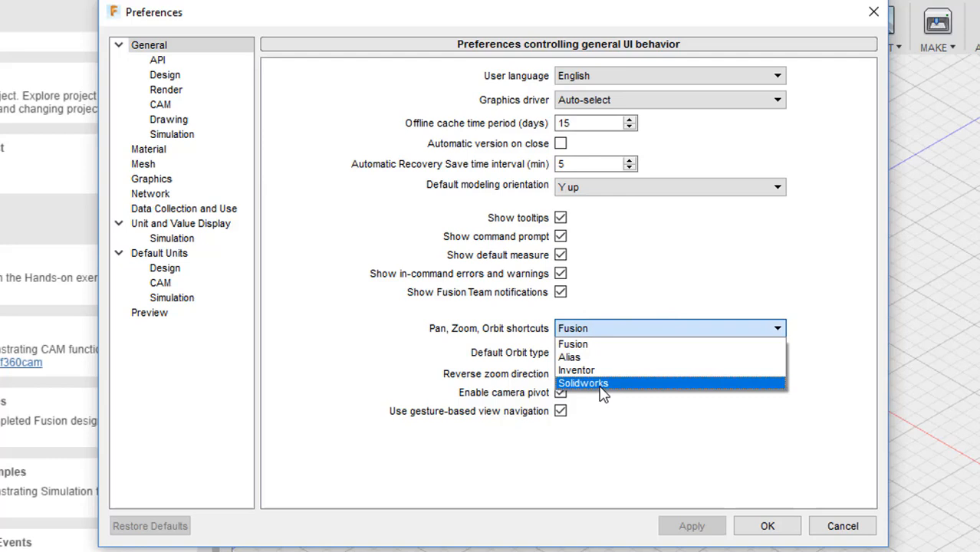
click(595, 346)
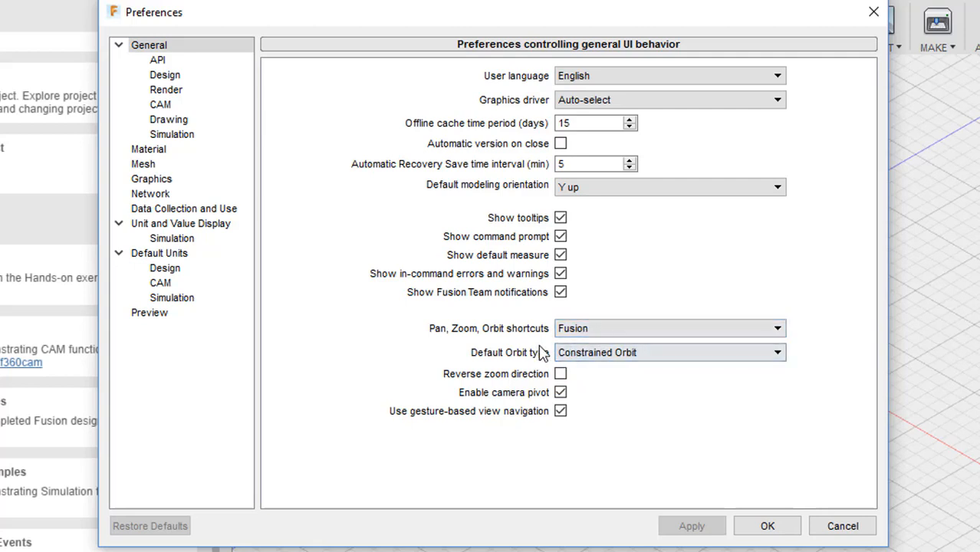
click(615, 354)
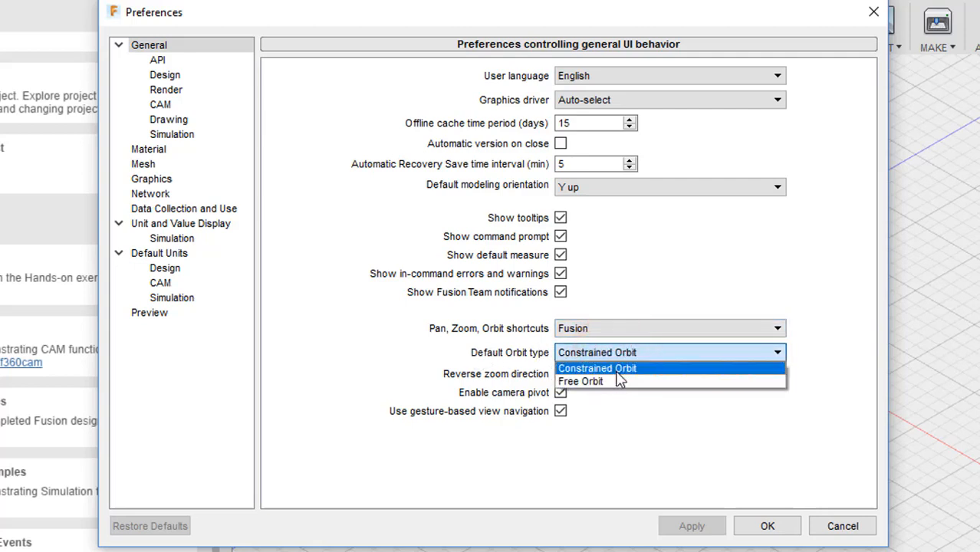
click(618, 369)
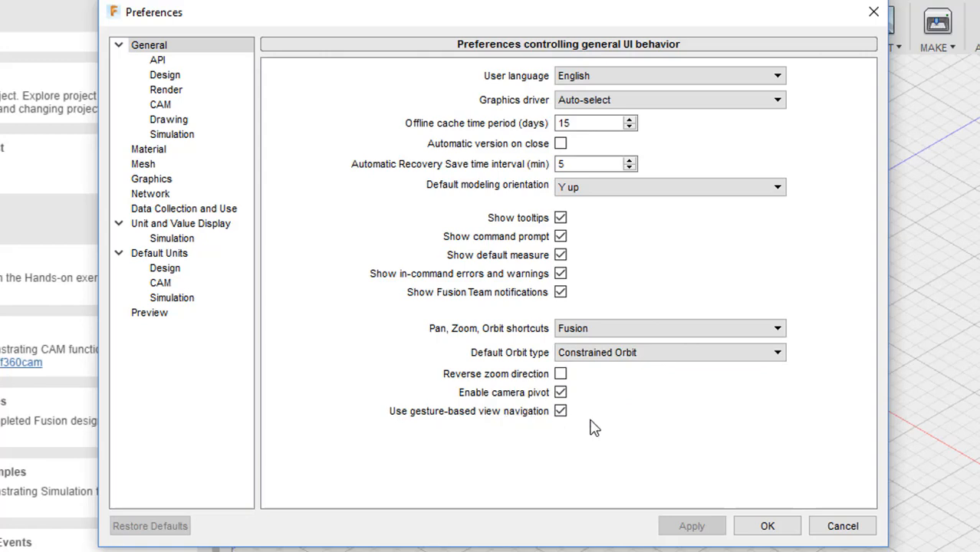
Try enabling Reverse zoom direction and restore the default general preferences
click(767, 526)
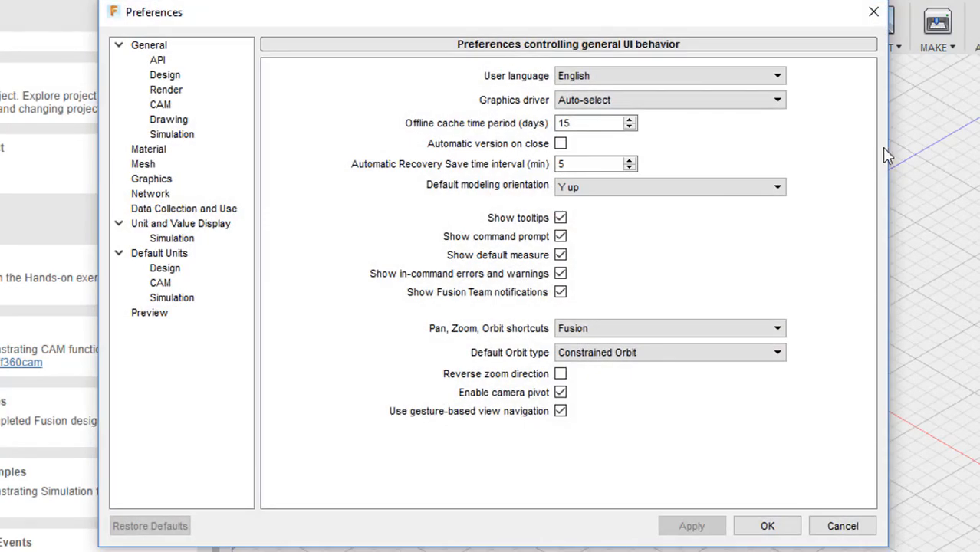
click(560, 375)
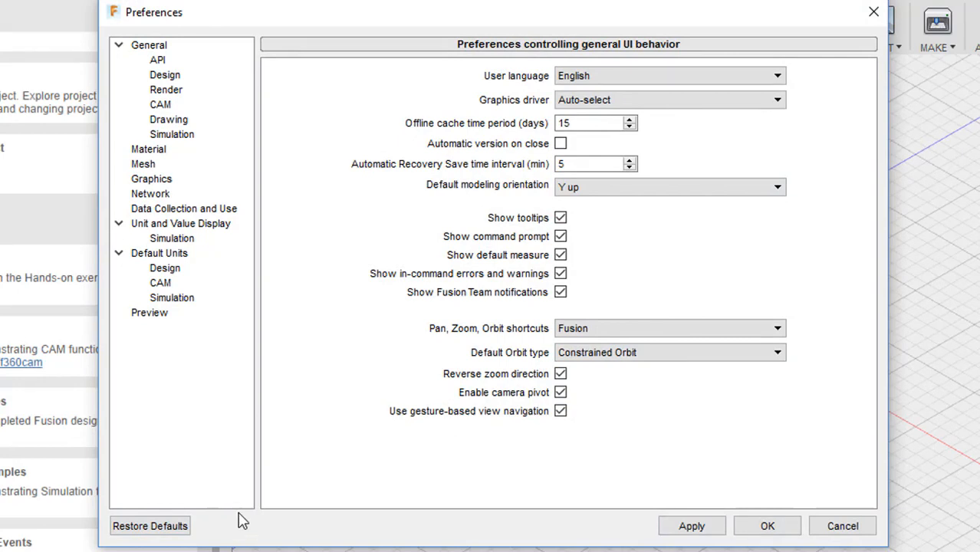
click(170, 529)
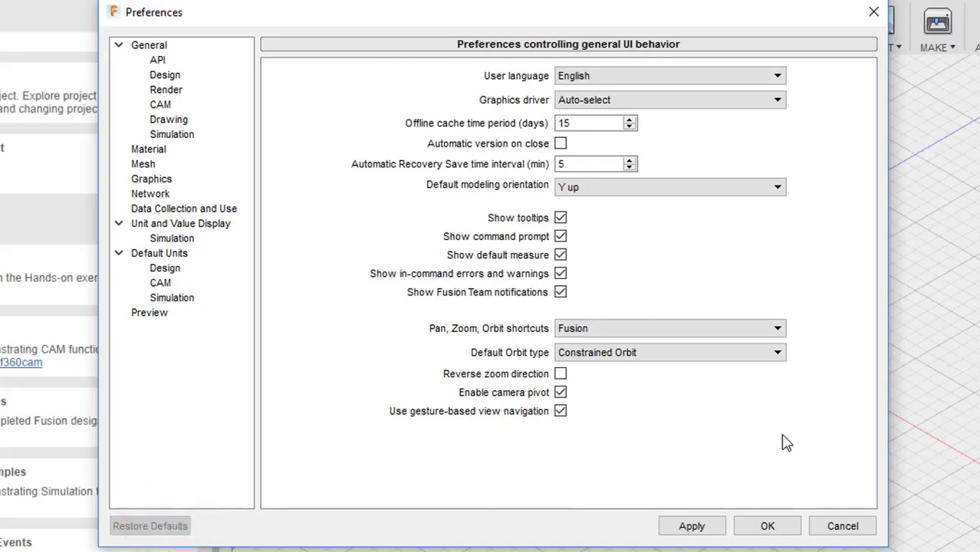
click(843, 527)
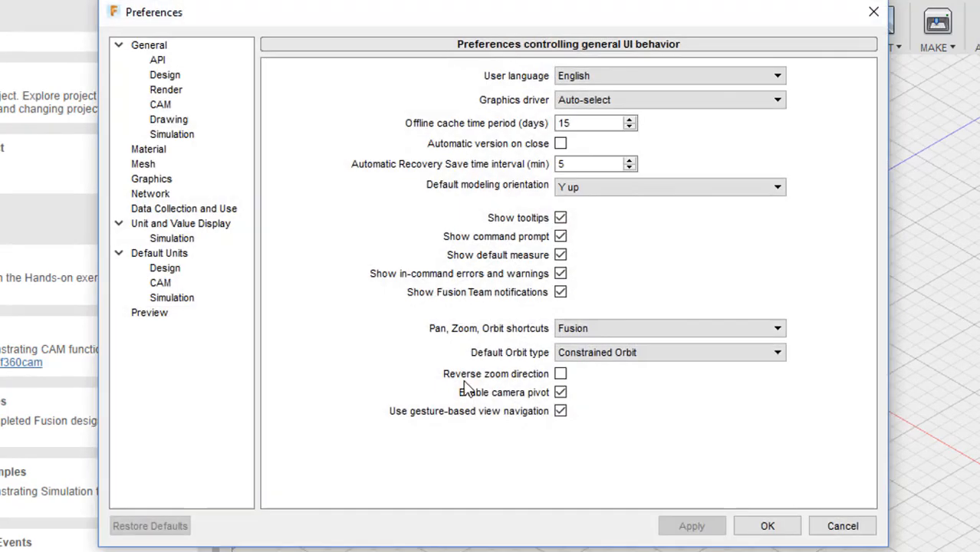
Turn off Show tooltips and check the API preferences' default language options for scripts and add-ins, keeping Prompt for both
click(561, 219)
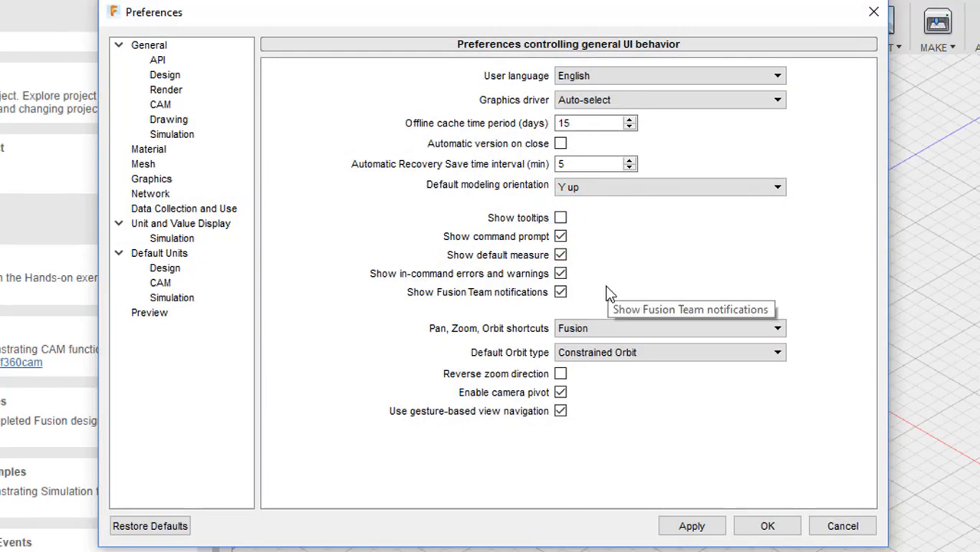
click(157, 60)
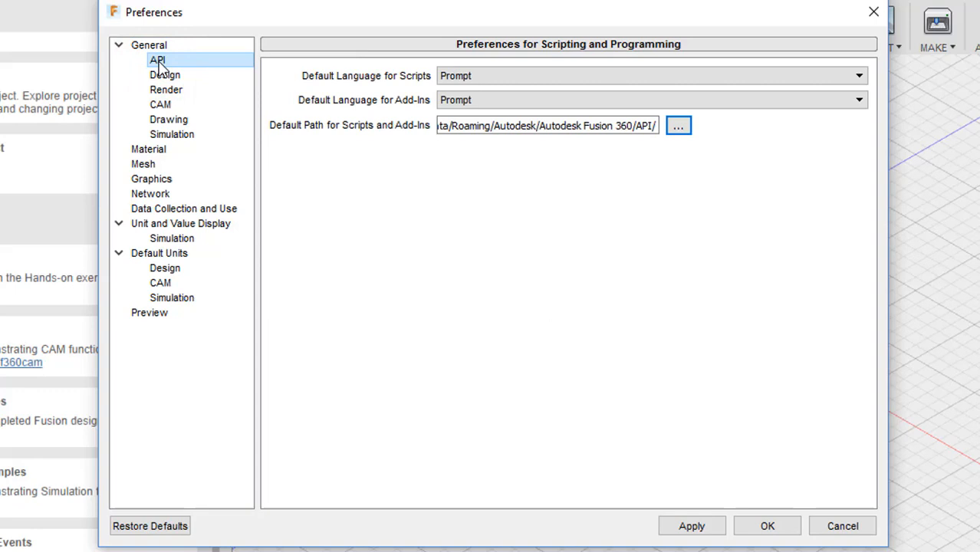
click(529, 74)
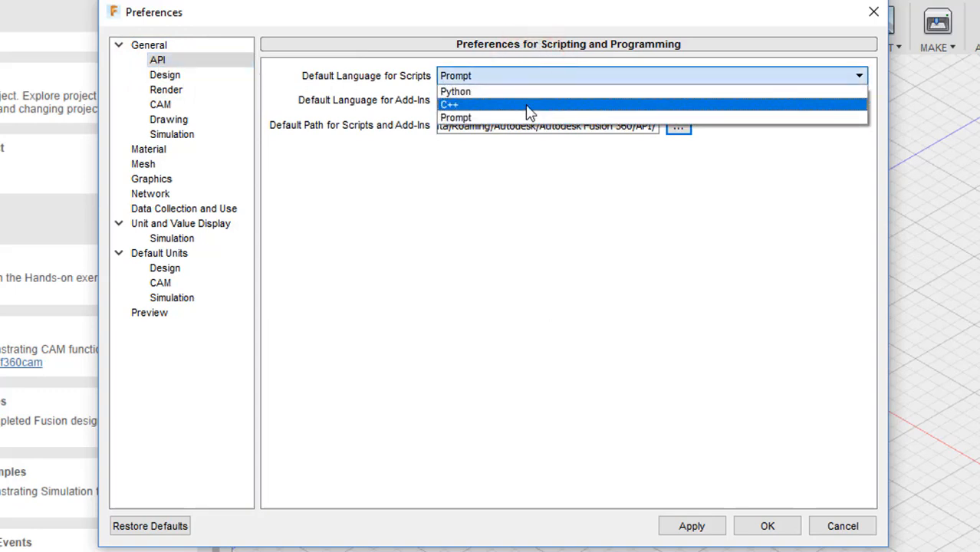
click(539, 76)
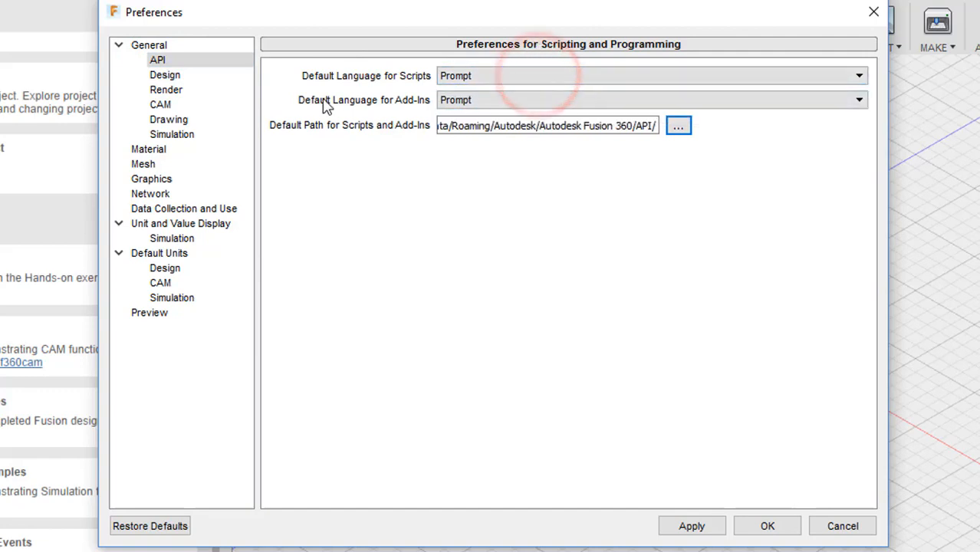
click(467, 100)
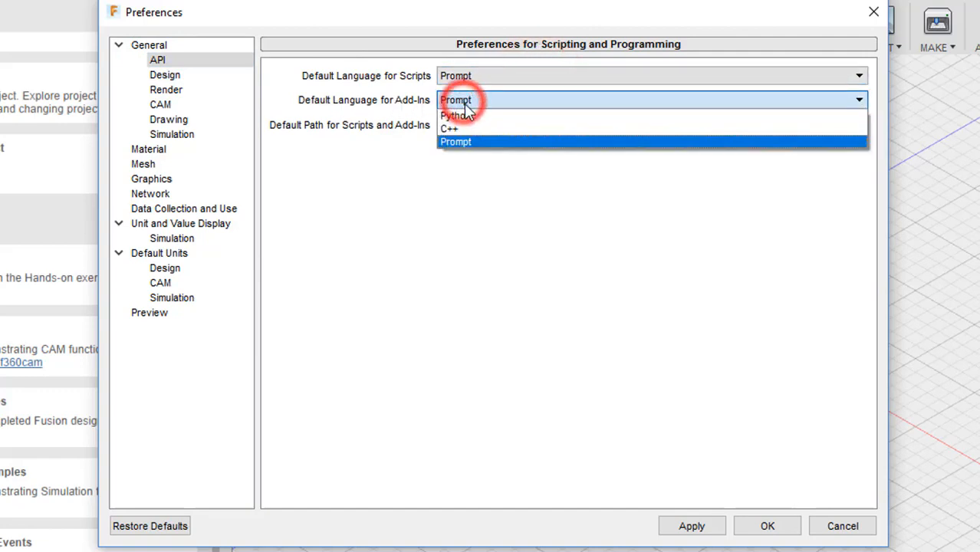
click(472, 100)
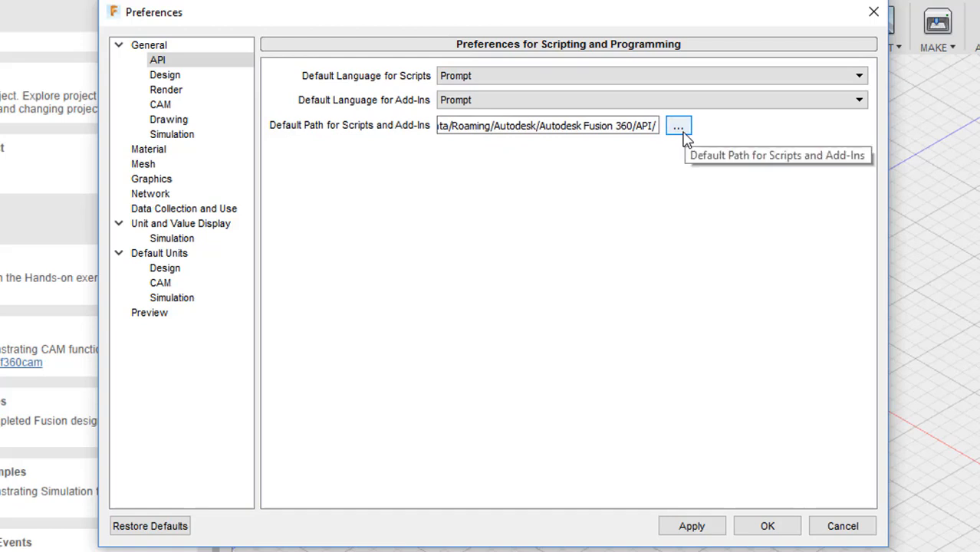
Examine the Design preferences' default workspace and design history options, keeping Sculpt and Capture Design History (Parametric Modeling)
click(166, 75)
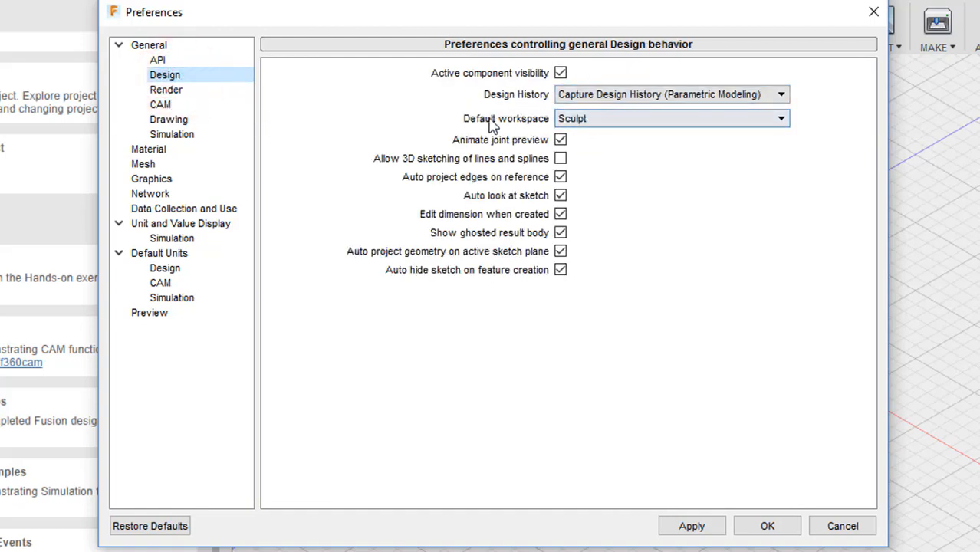
click(590, 122)
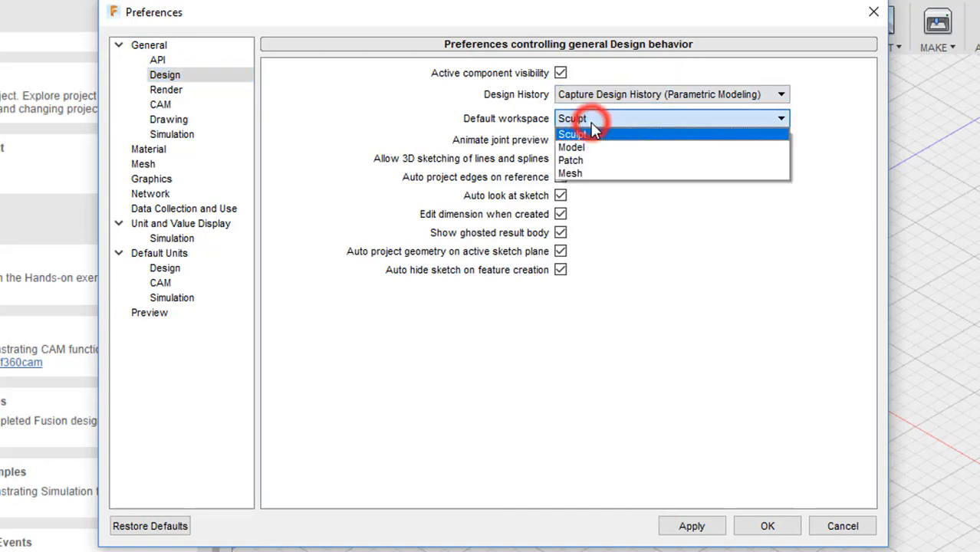
click(594, 118)
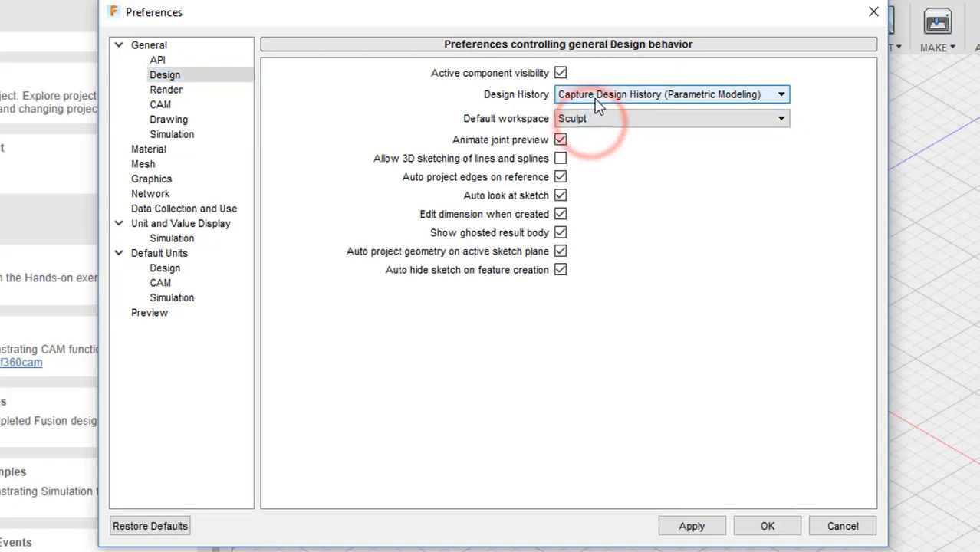
click(596, 93)
click(596, 93)
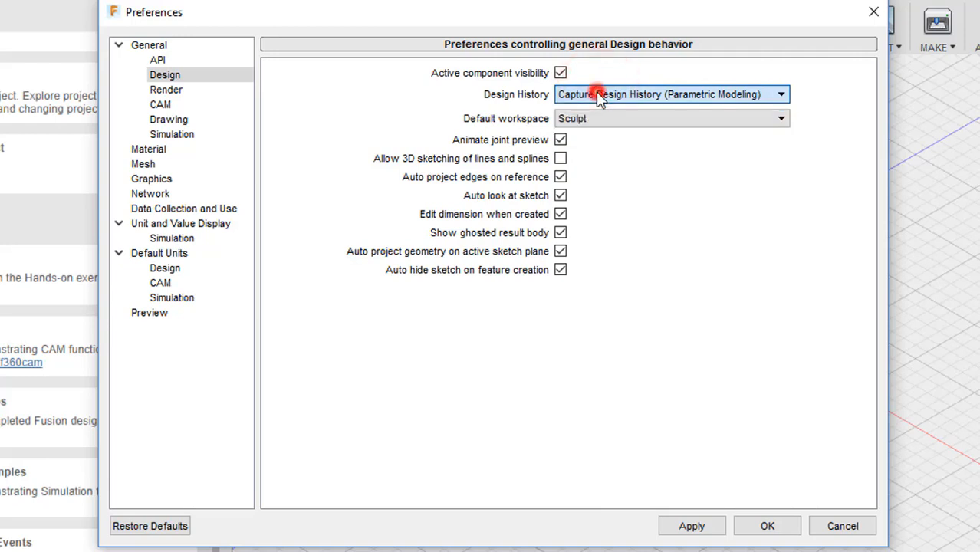
Review the Render, CAM, Drawing and Simulation preferences, checking the drawing standard options and keeping Inherit From Design
click(199, 93)
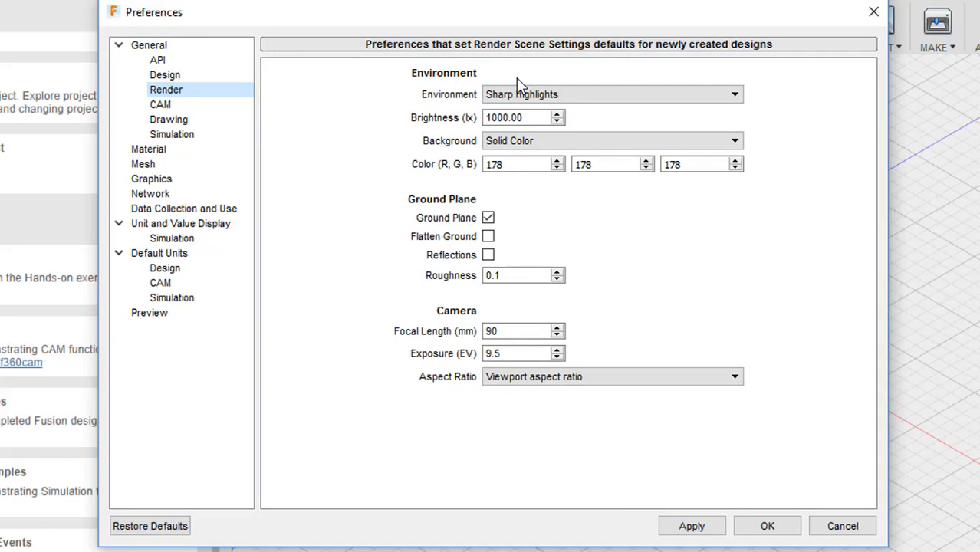
click(184, 106)
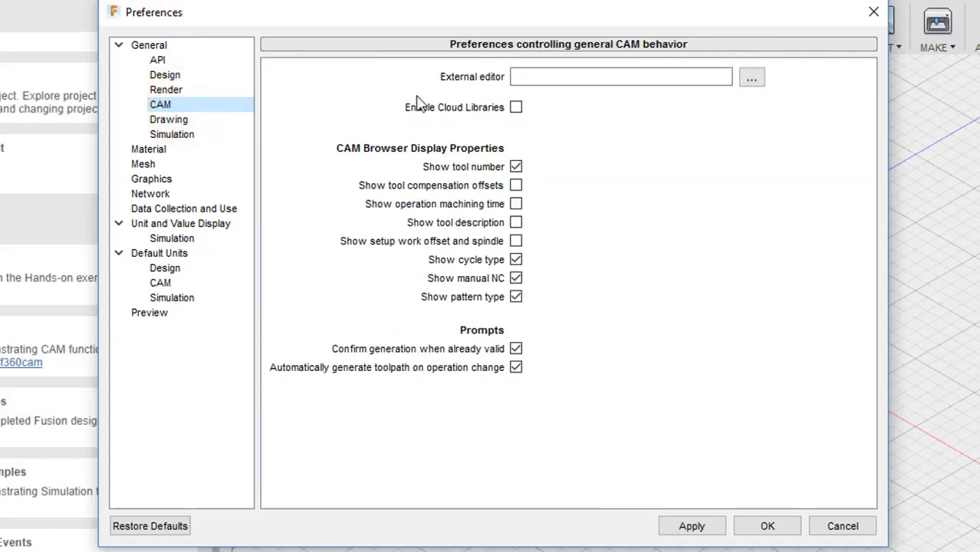
click(168, 122)
click(648, 80)
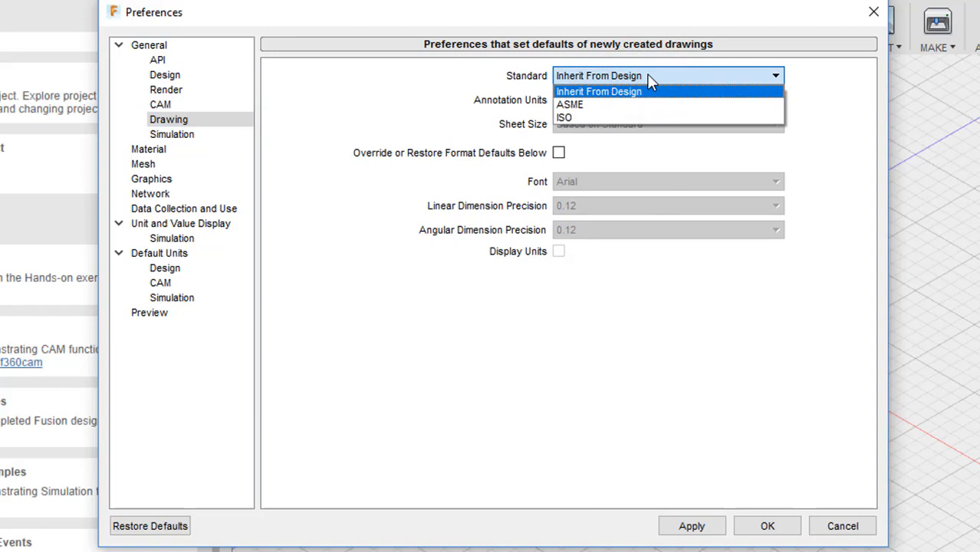
click(648, 74)
click(233, 138)
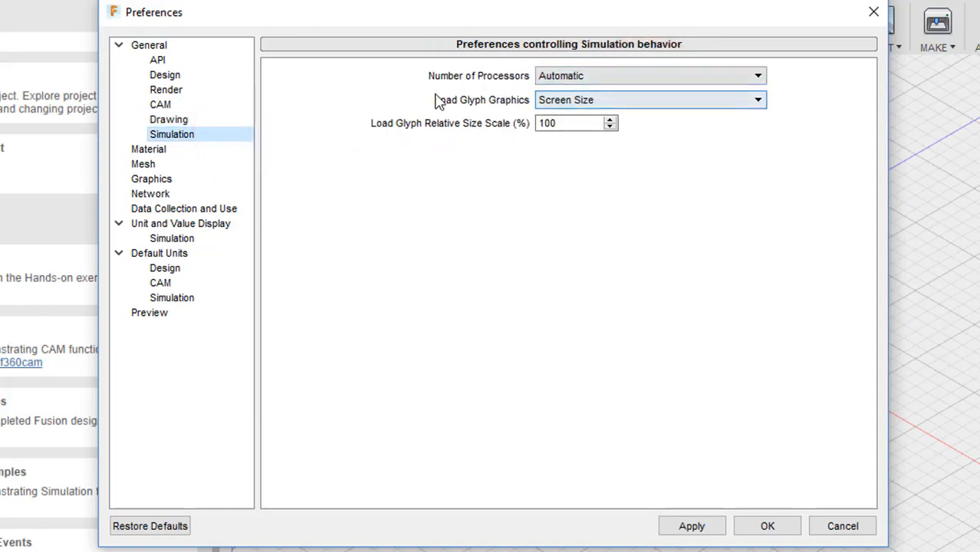
Review the Material, Graphics and Network preferences and read the Data Collection and Use options
click(180, 151)
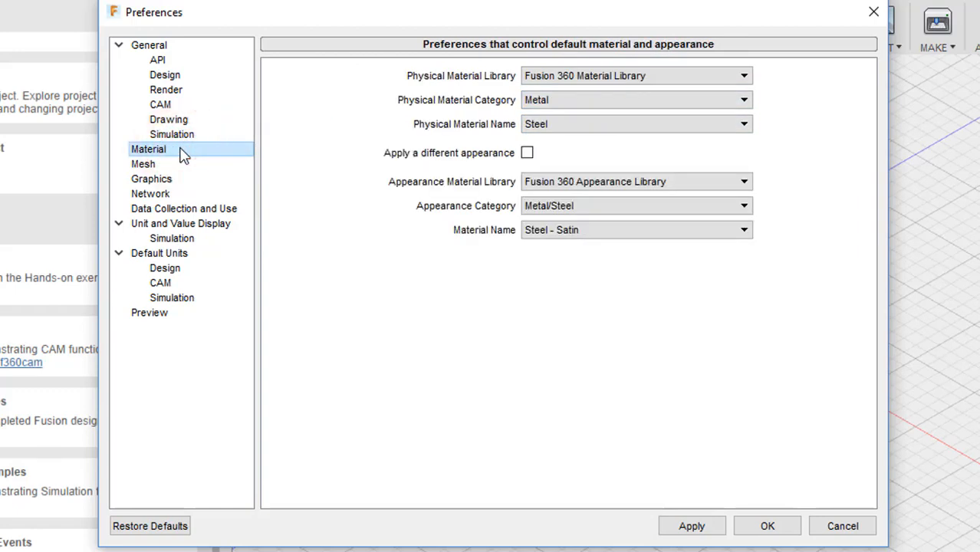
click(170, 180)
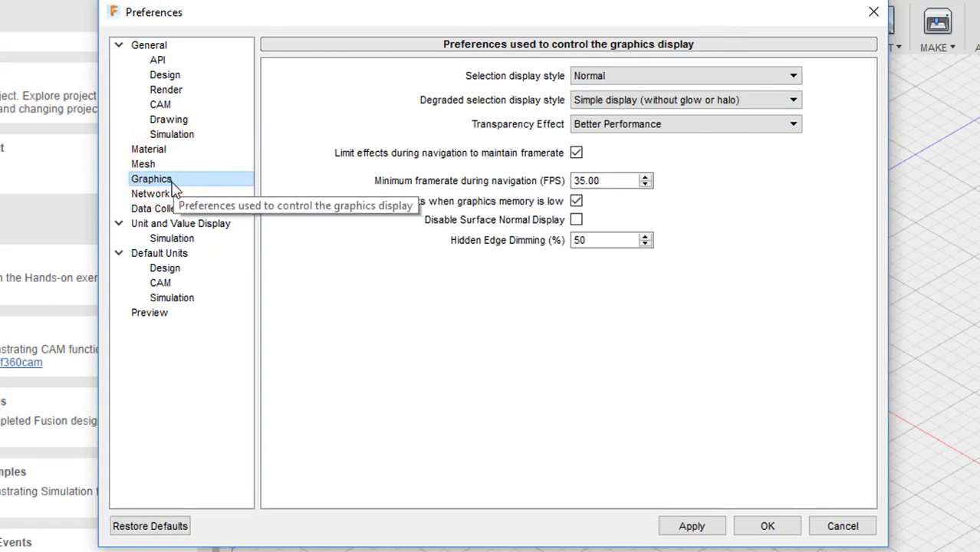
click(148, 194)
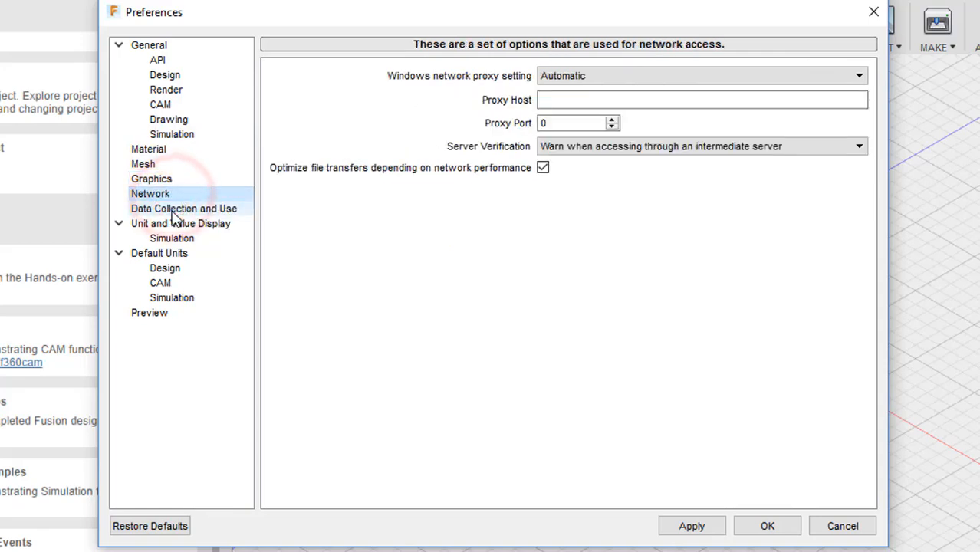
click(175, 210)
scroll(551, 272, down, 2)
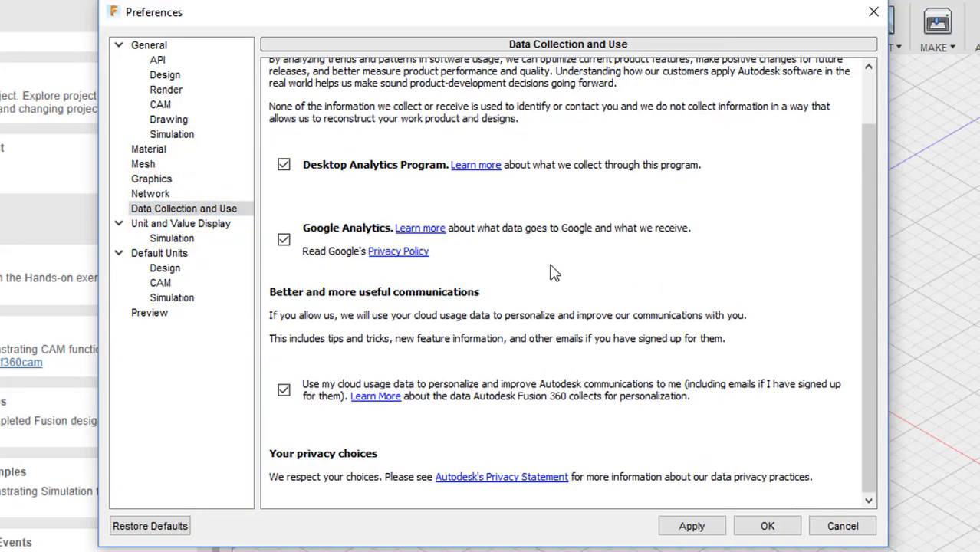
scroll(551, 284, up, 2)
scroll(552, 291, down, 2)
scroll(552, 295, up, 2)
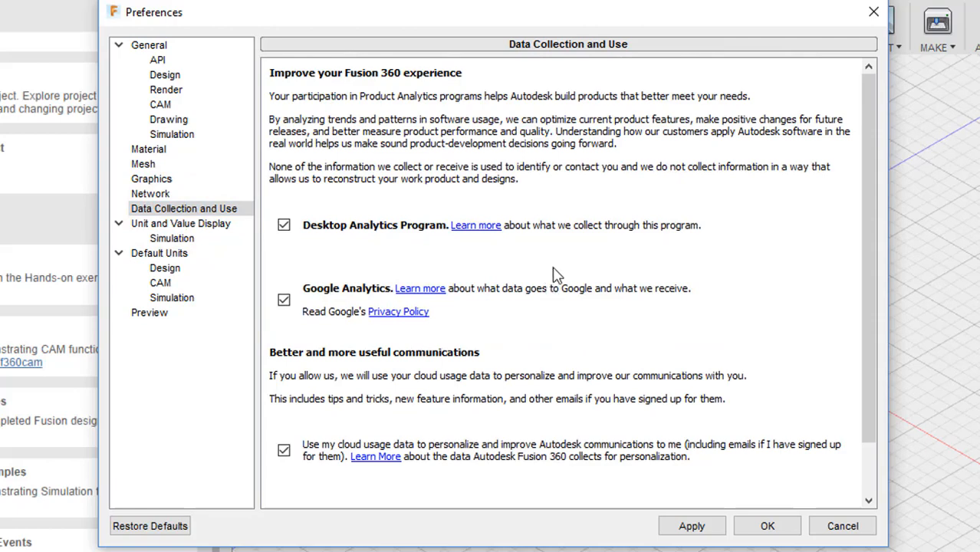
Examine the Unit and Value Display preferences and the Default Units for Design, CAM and Simulation
click(185, 225)
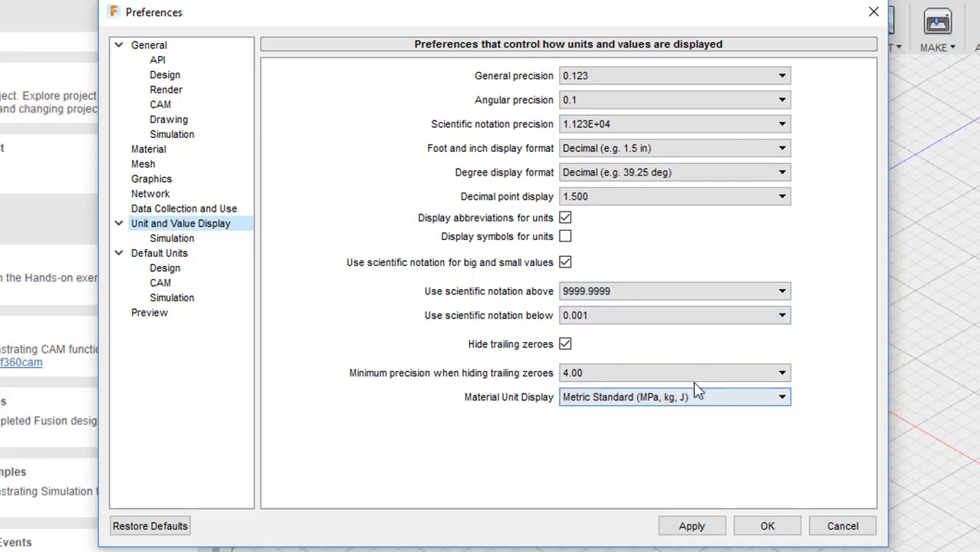
click(180, 239)
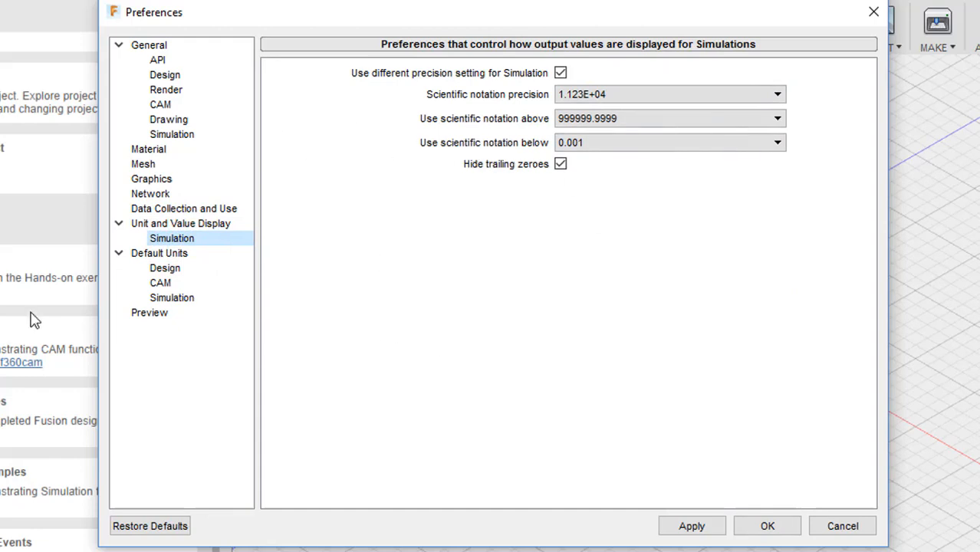
click(159, 255)
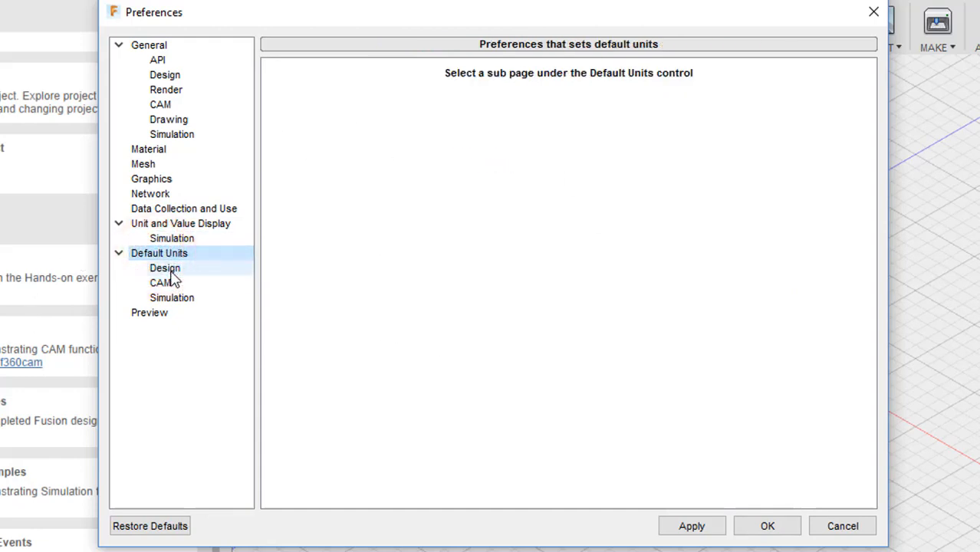
click(167, 269)
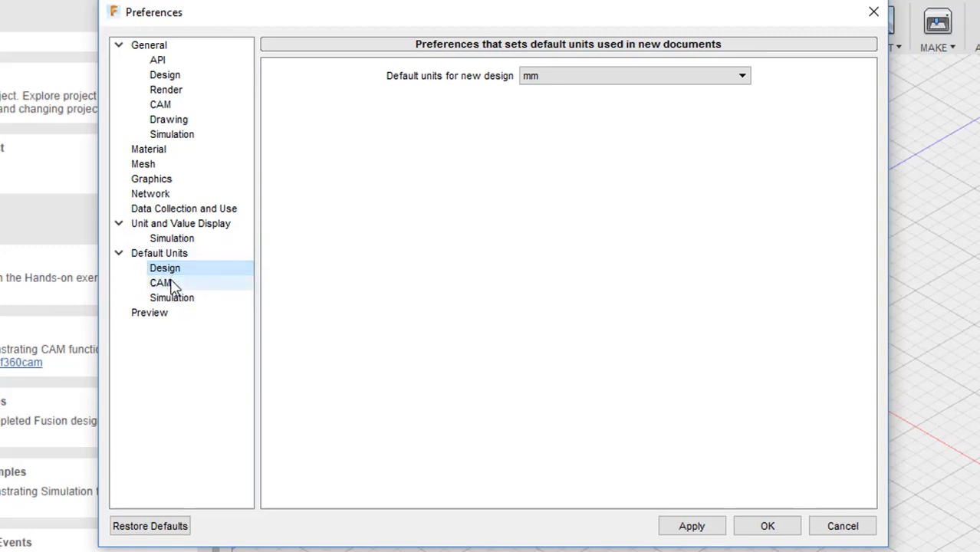
click(162, 282)
click(199, 300)
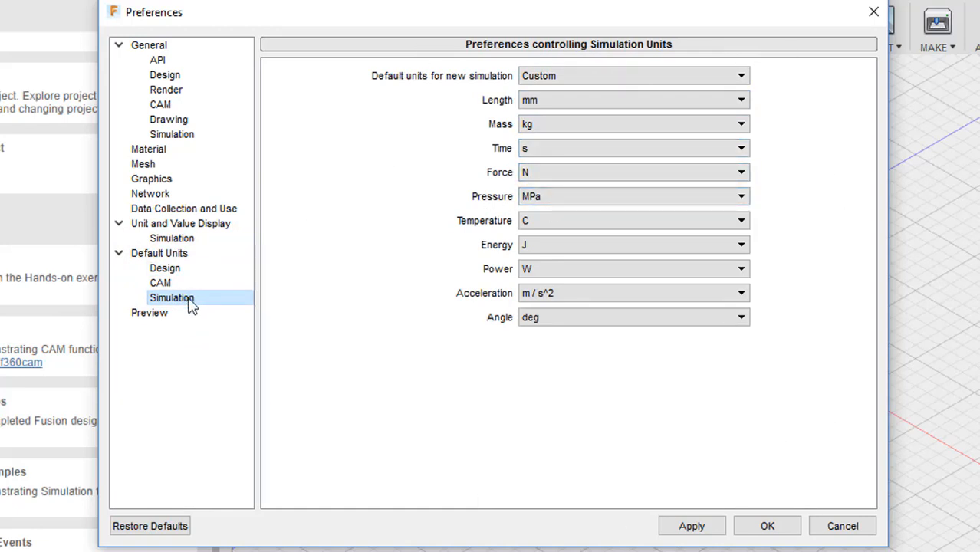
Read through the optional features offered in the Preview preferences, from Live Review to Branch & Merge Preview
click(165, 312)
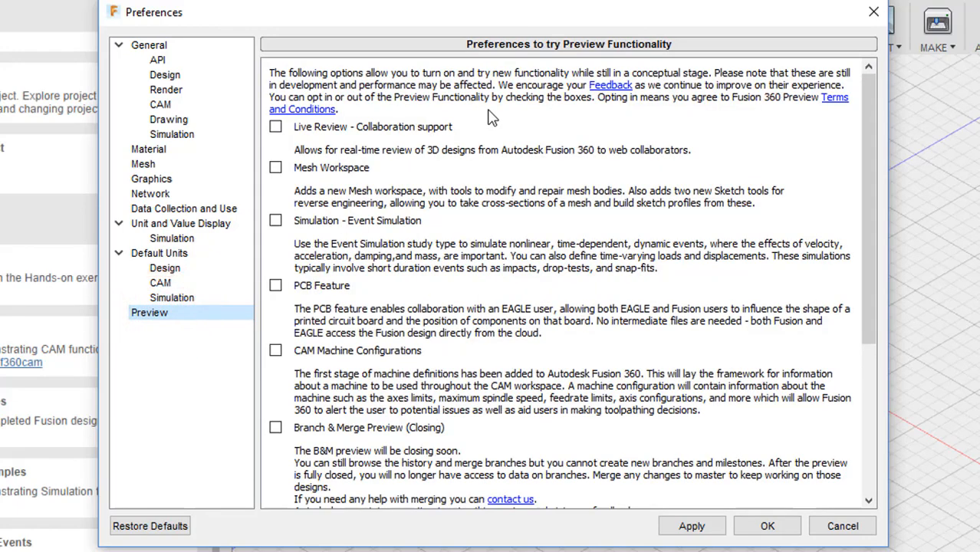
scroll(488, 122, down, 5)
scroll(489, 122, up, 5)
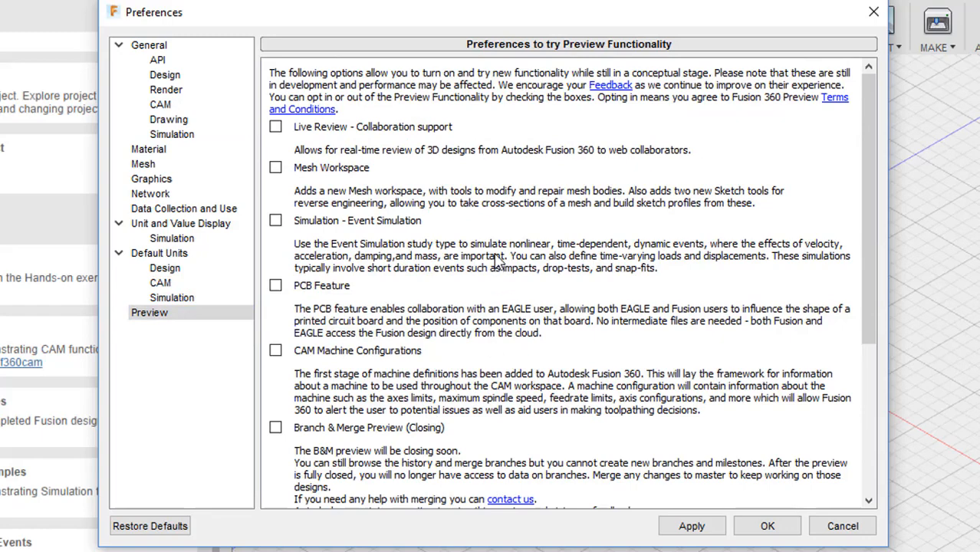
scroll(498, 259, down, 3)
scroll(505, 256, up, 1)
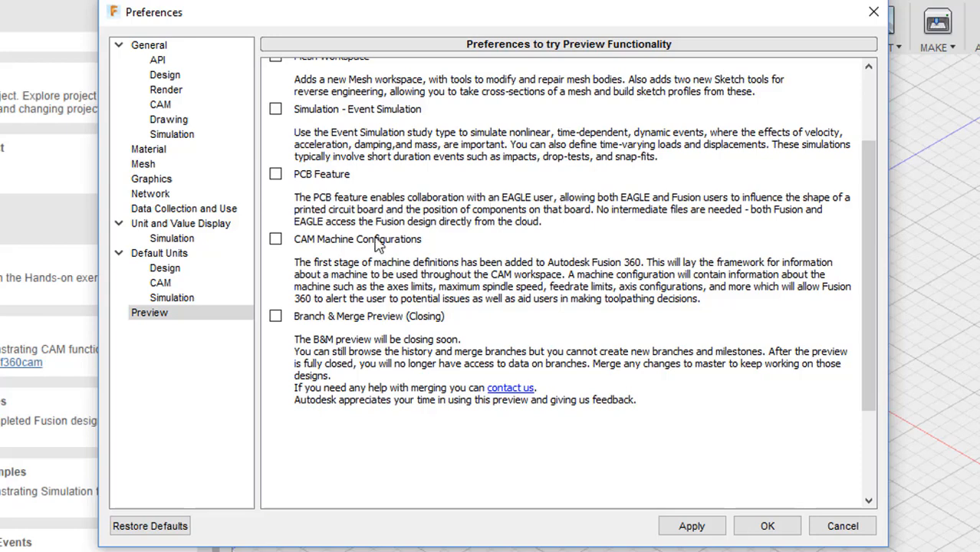
Try enabling the PCB Feature preview, turn it off again, decline the preview sign-up and cancel the preferences
click(276, 174)
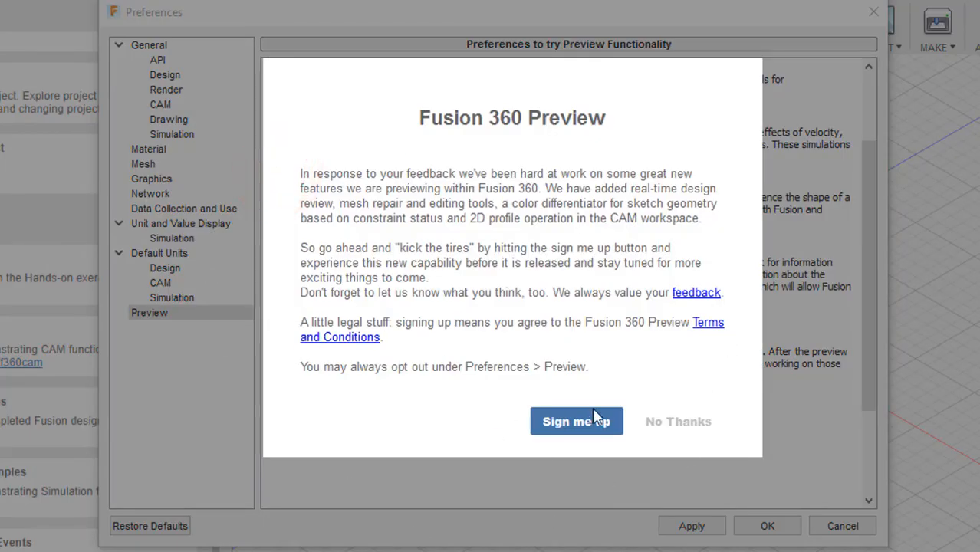
click(672, 427)
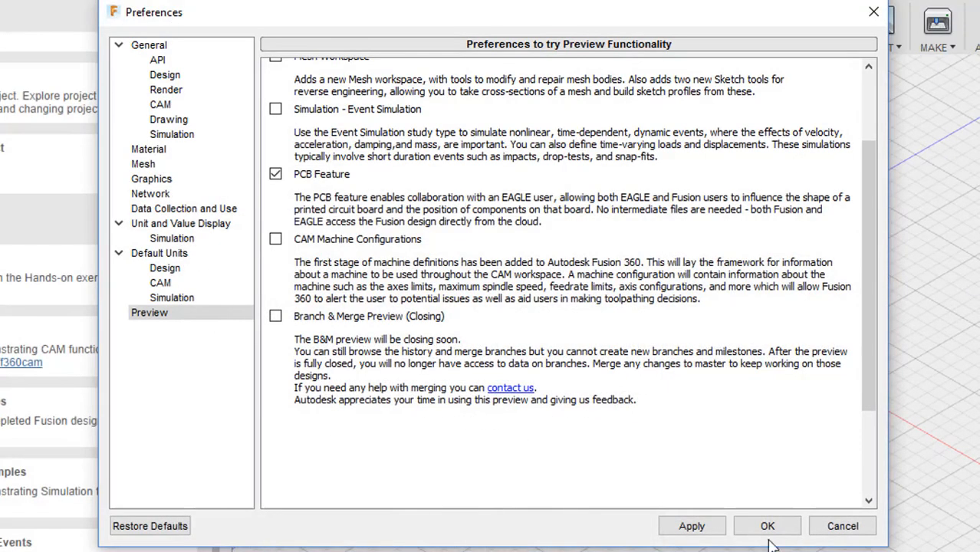
click(276, 174)
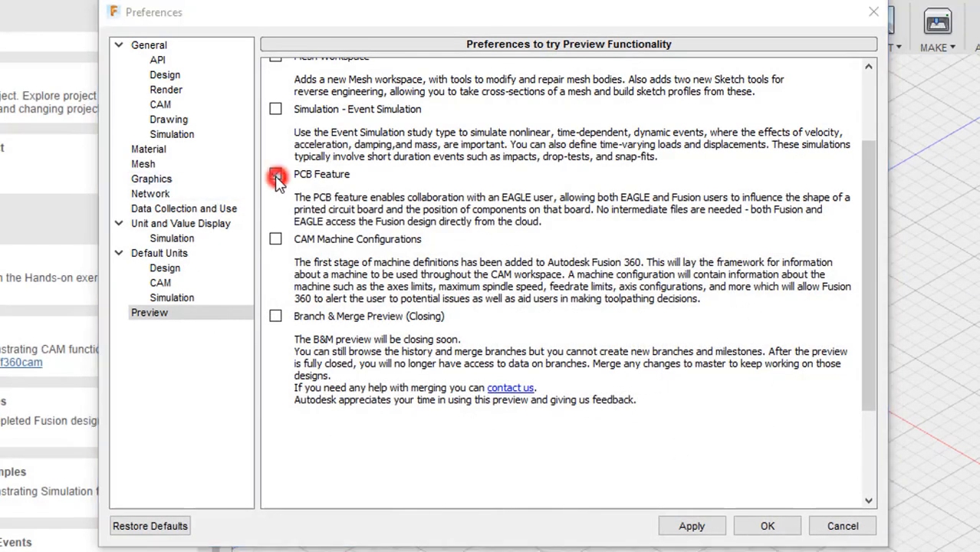
click(670, 422)
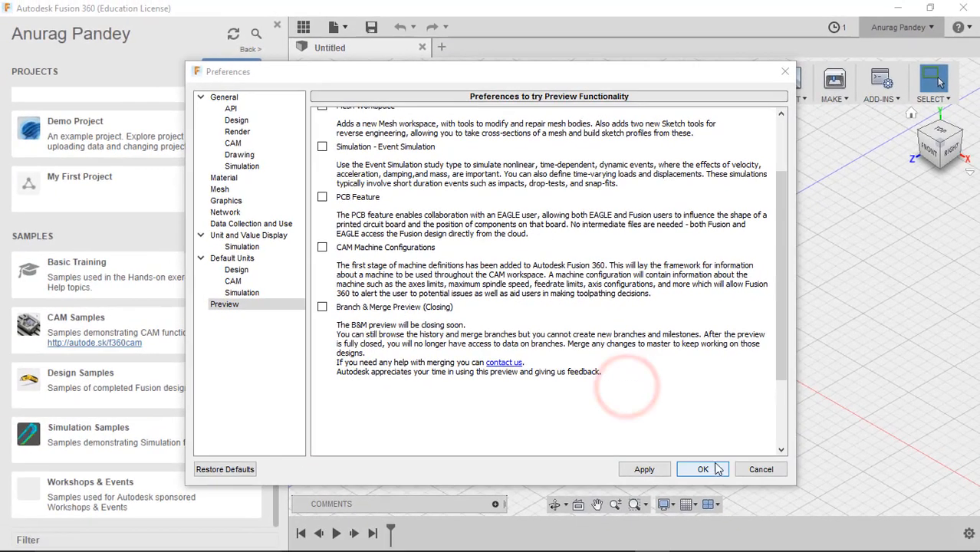
click(758, 471)
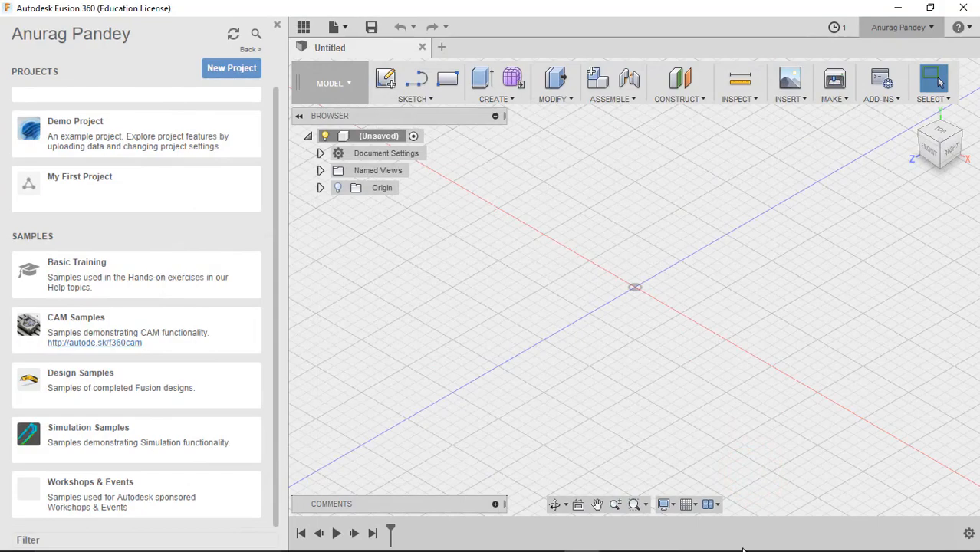
Switch to the PDF guide and examine the User Interface section's diagram of the eight interface areas
mouse_move(743, 550)
click(610, 539)
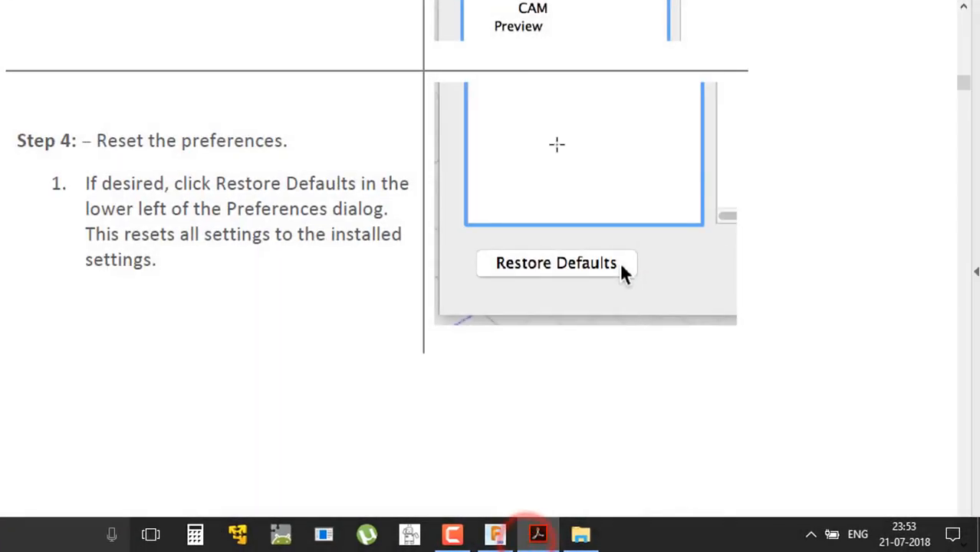
scroll(537, 268, down, 15)
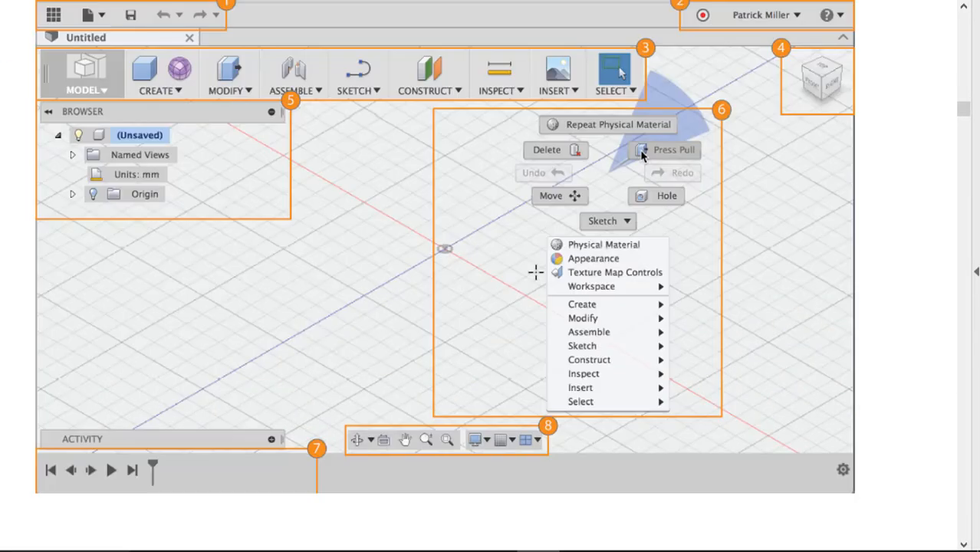
scroll(536, 270, down, 5)
scroll(536, 273, up, 10)
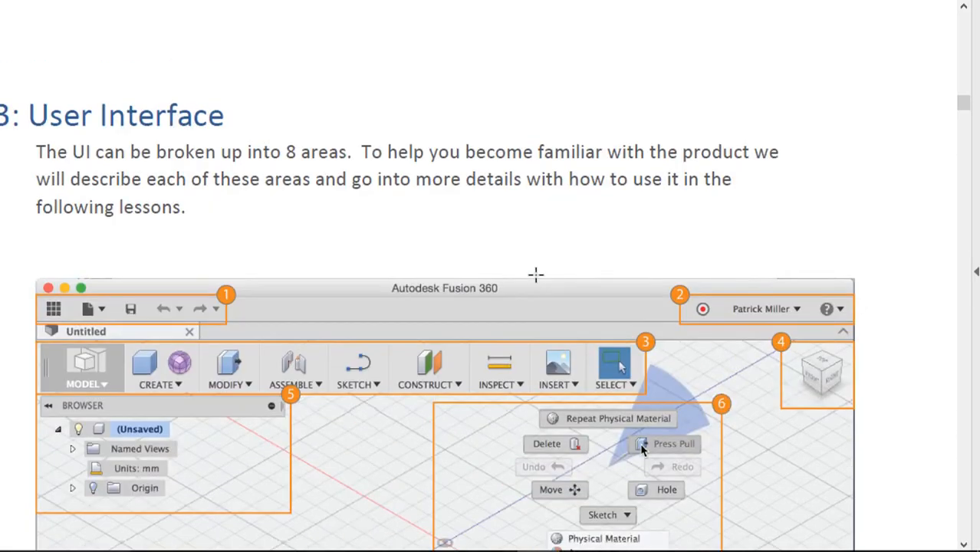
scroll(536, 274, down, 5)
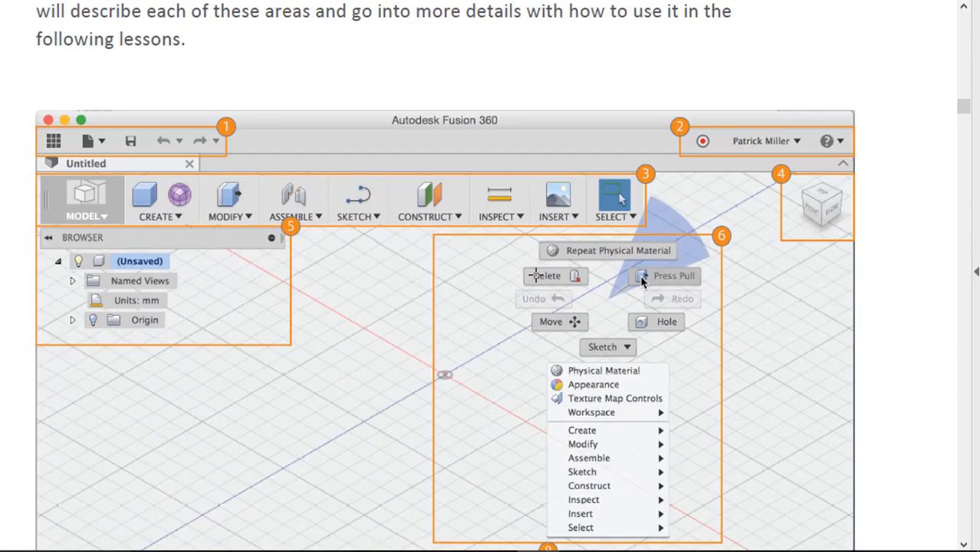
scroll(535, 276, up, 4)
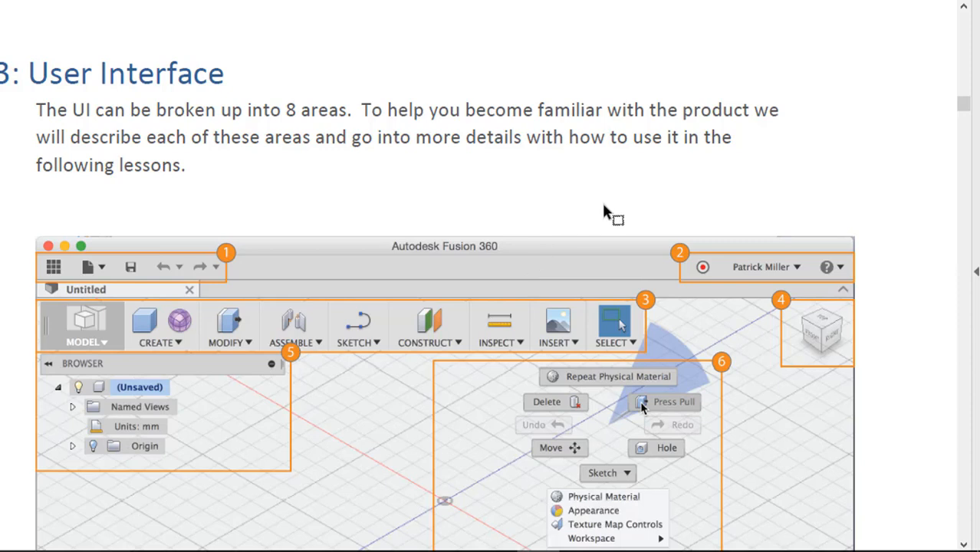
scroll(603, 208, down, 10)
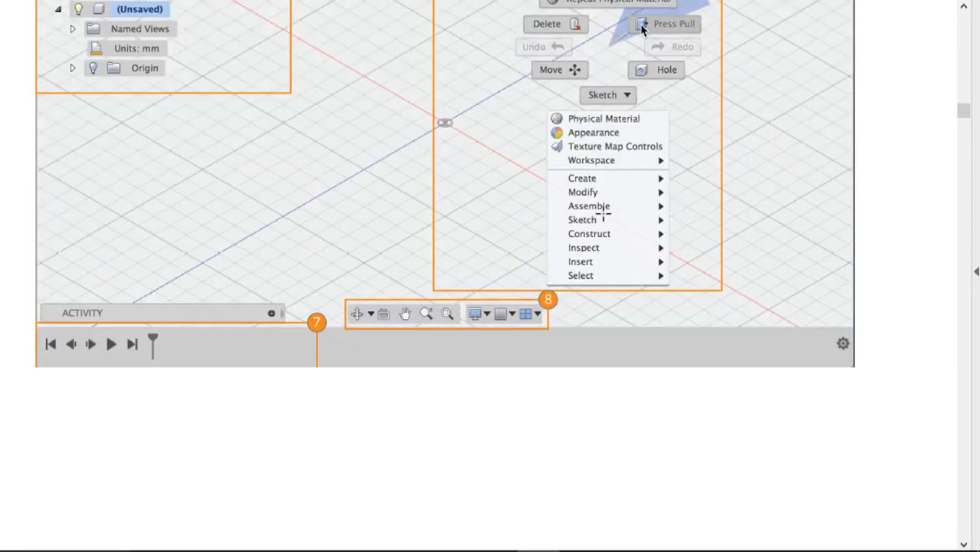
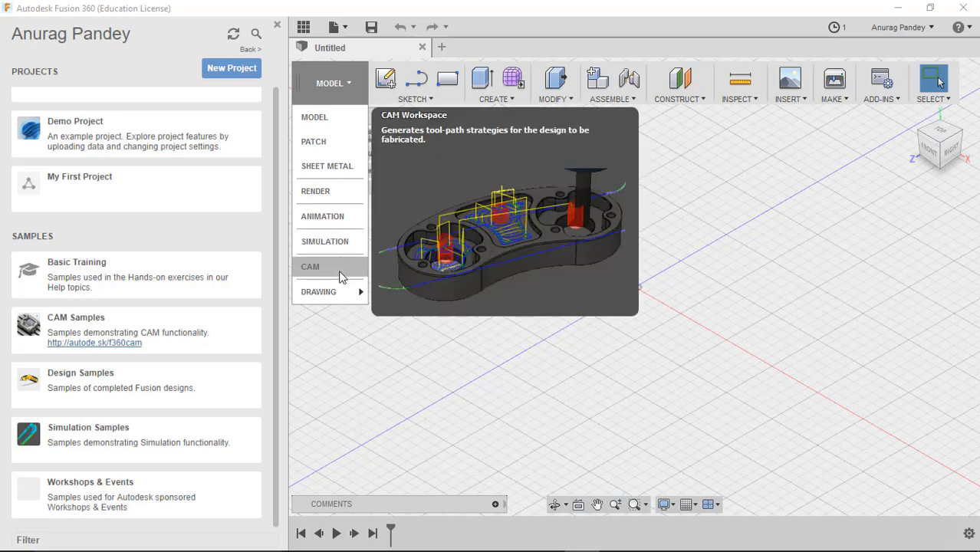
Check the Drawing workspace's options in Fusion 360 and read the Toolbar and Your Workspaces sections of the PDF guide
mouse_move(342, 296)
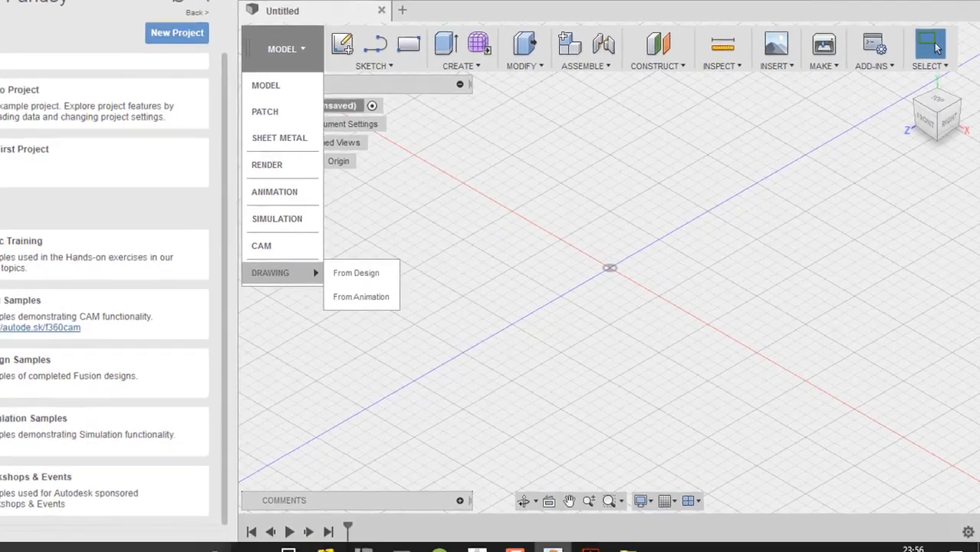
click(616, 541)
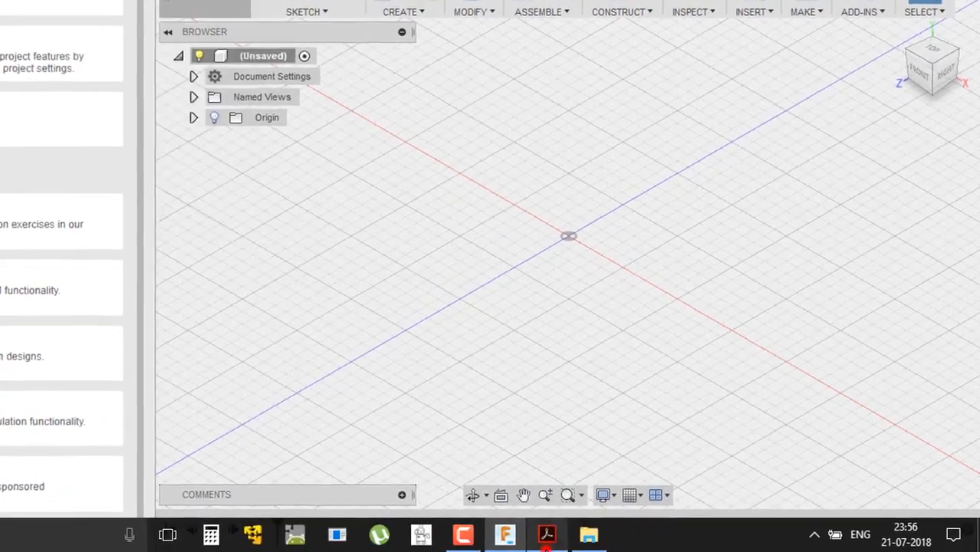
scroll(317, 186, down, 6)
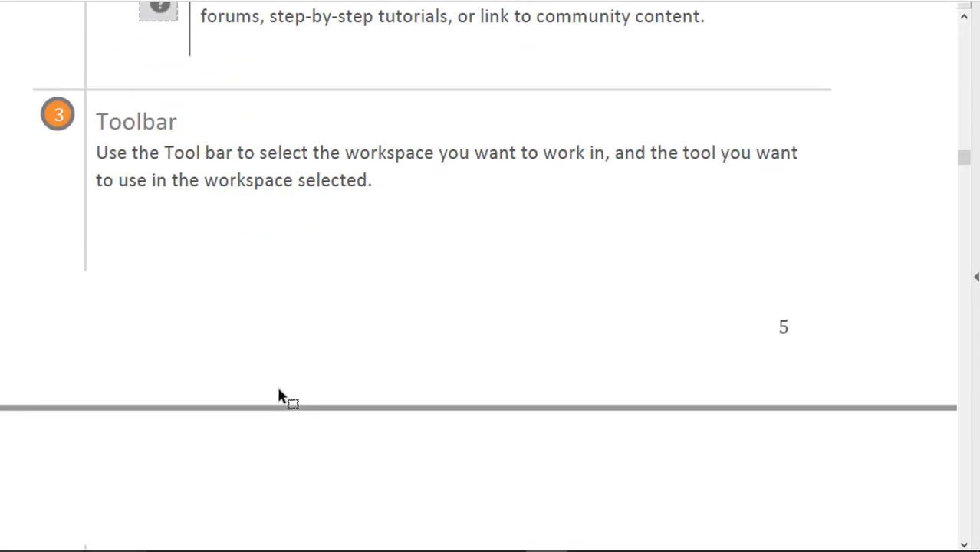
scroll(279, 392, down, 6)
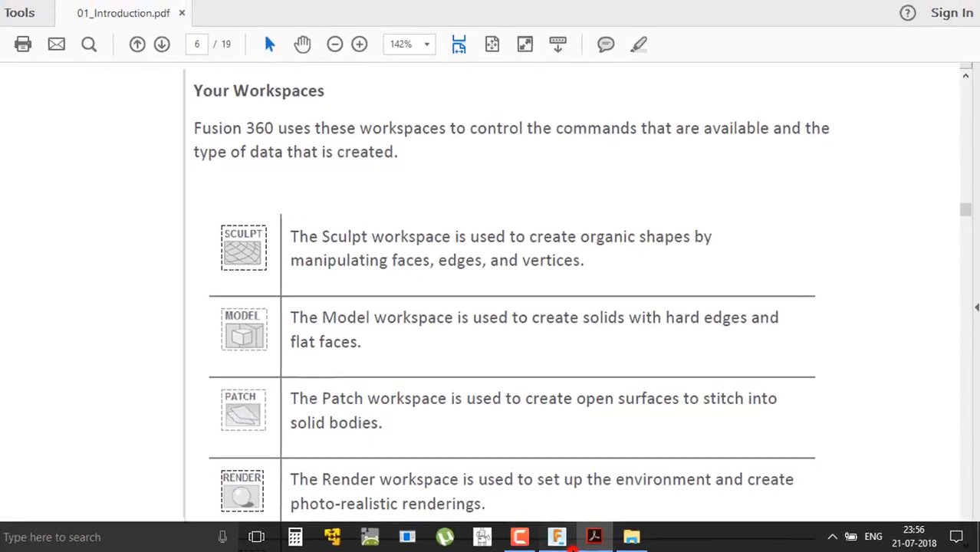
Switch back to Fusion 360 and check the list of available workspaces
click(567, 543)
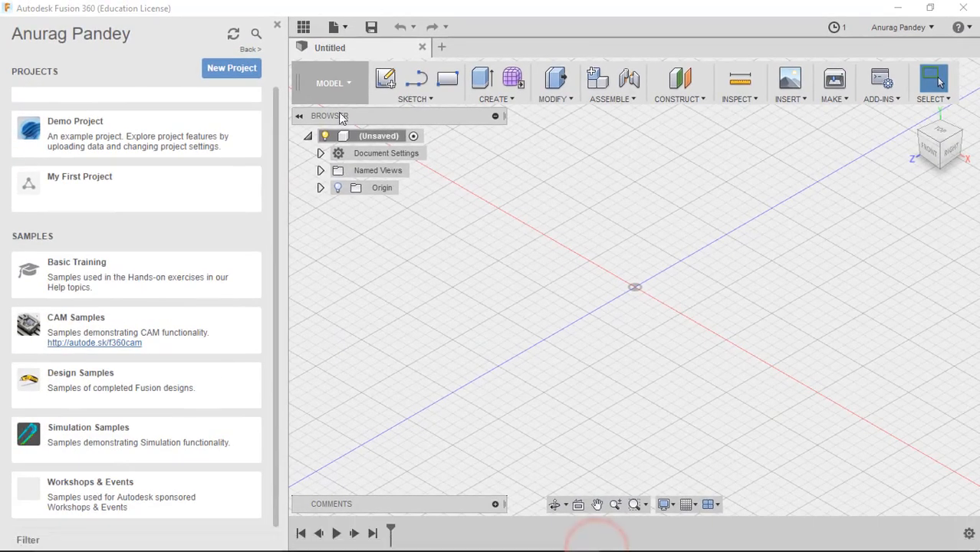
click(336, 84)
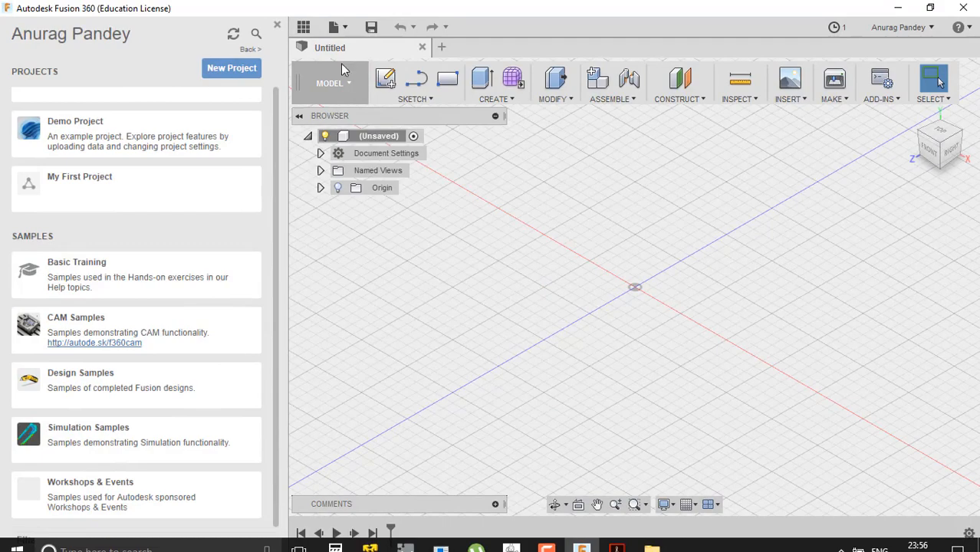
Check the list of available workspaces and read the Model workspace's description before choosing Model
click(343, 80)
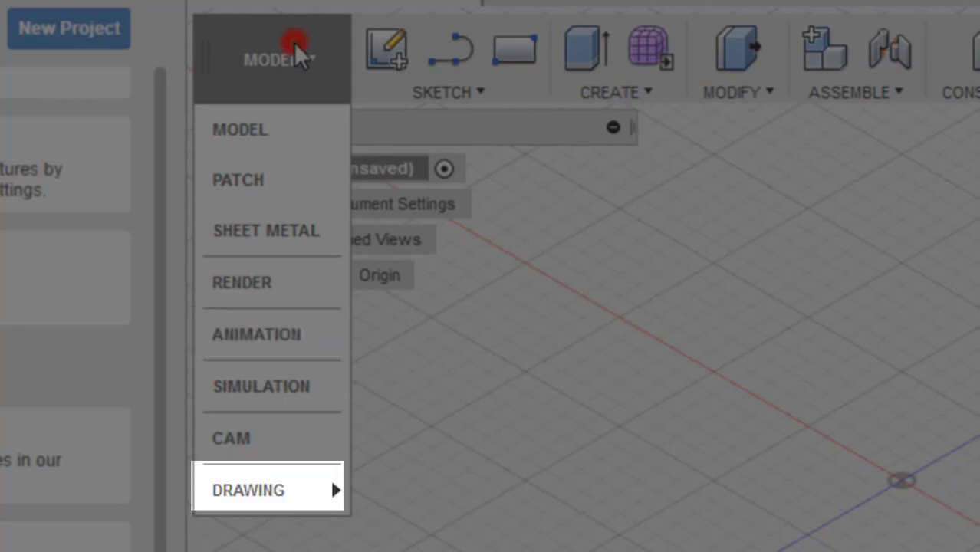
click(296, 47)
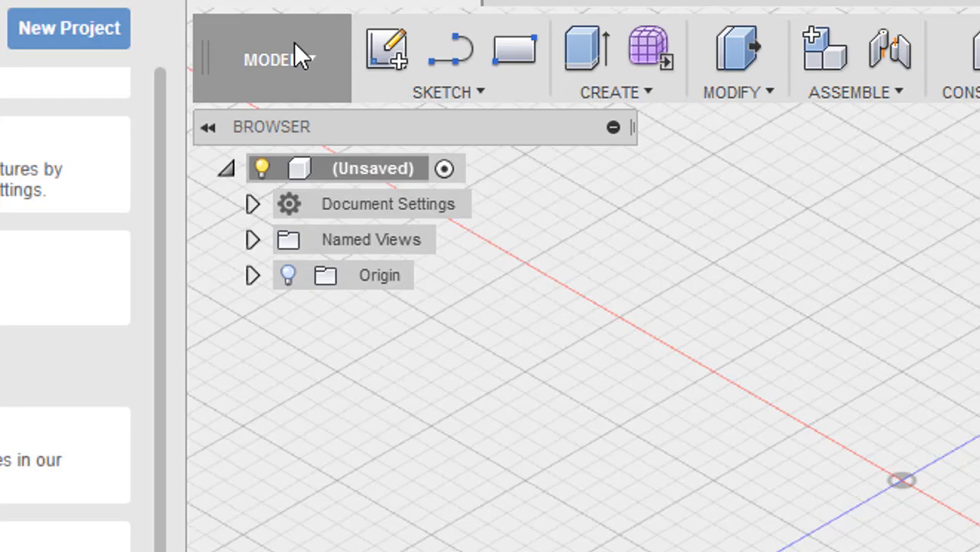
click(295, 44)
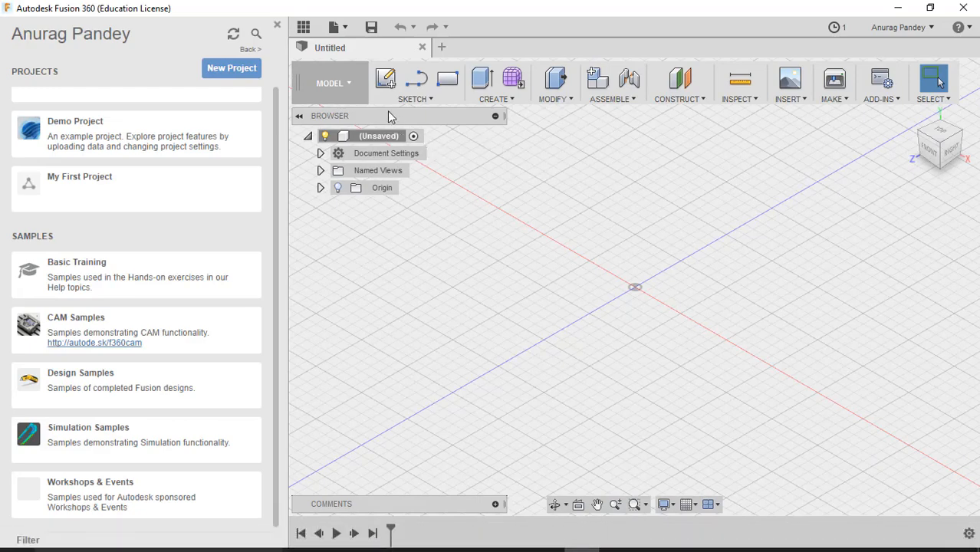
click(352, 84)
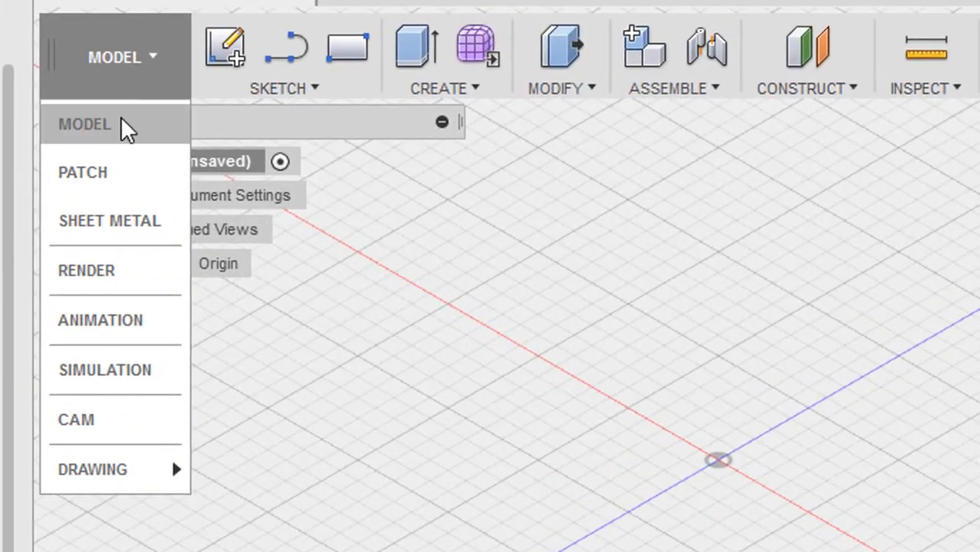
mouse_move(121, 118)
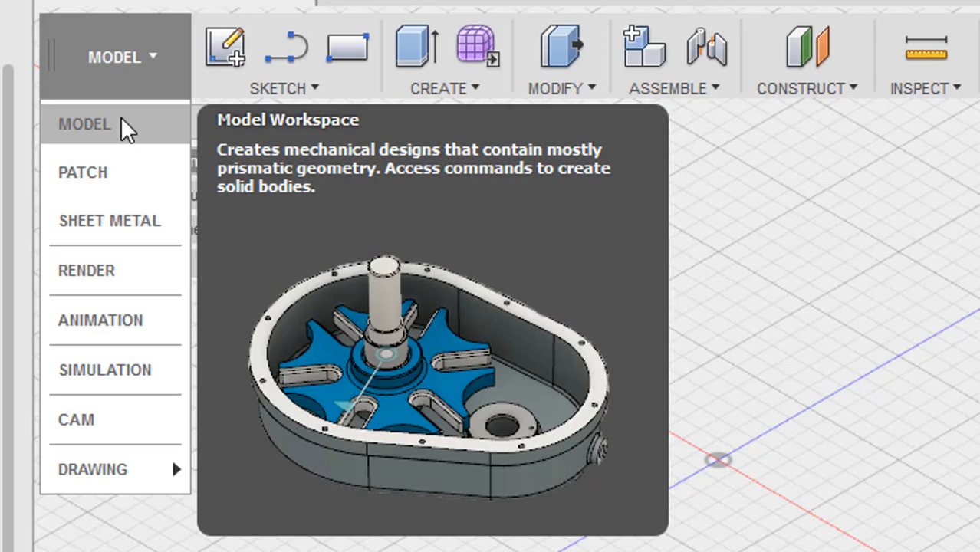
click(123, 126)
Open the Utility Knife design from the Design Samples project
scroll(246, 256, down, 1)
click(79, 374)
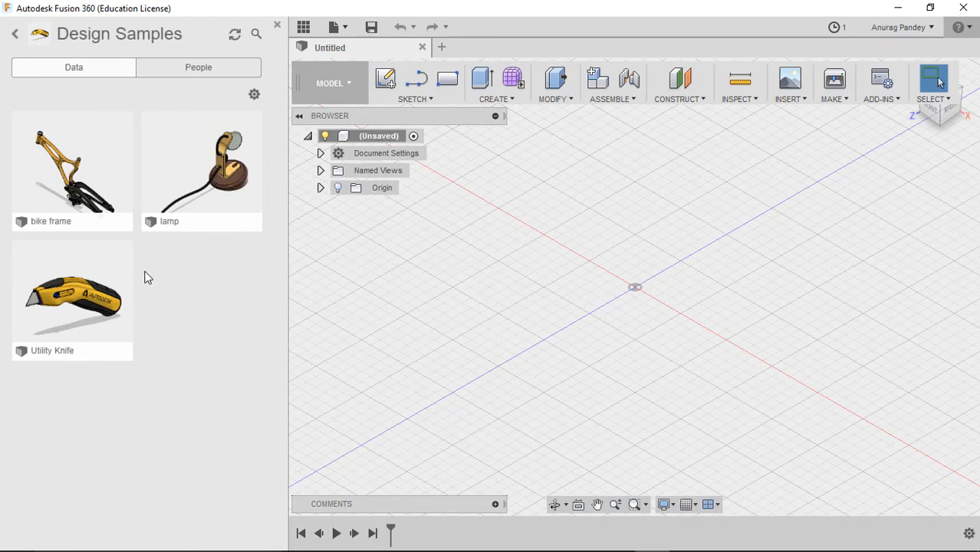
double_click(76, 302)
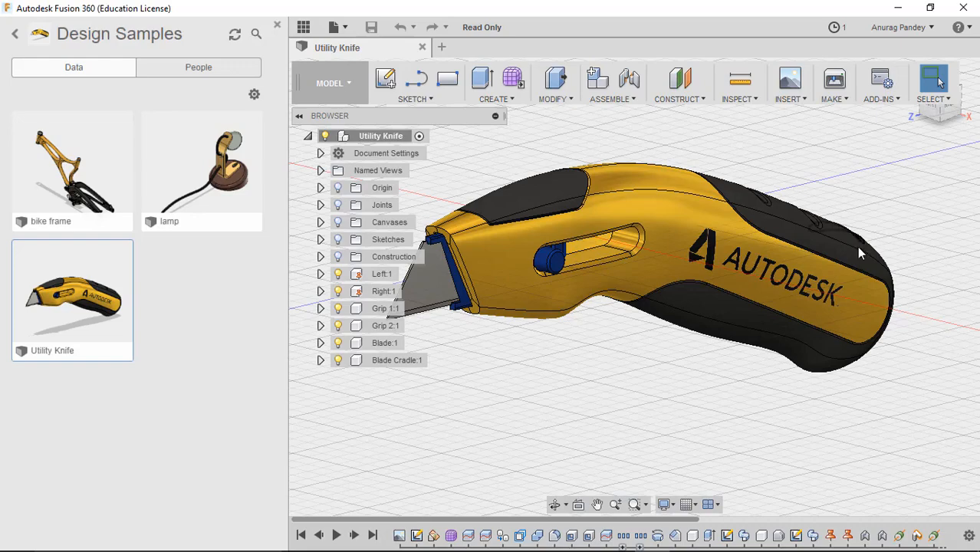
Examine the utility knife model closely and from different angles, including its front and underside
scroll(856, 247, up, 2)
scroll(858, 256, down, 5)
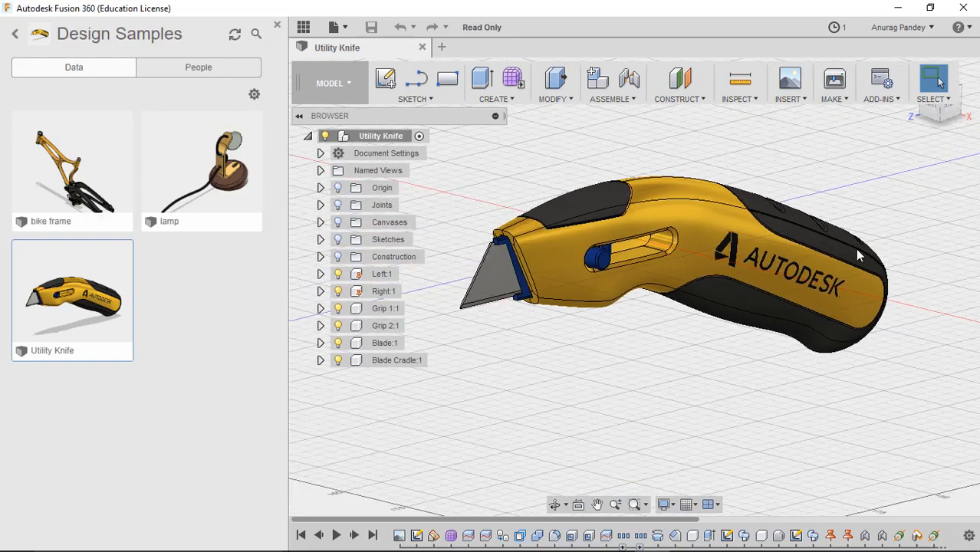
scroll(857, 255, up, 2)
scroll(857, 256, up, 3)
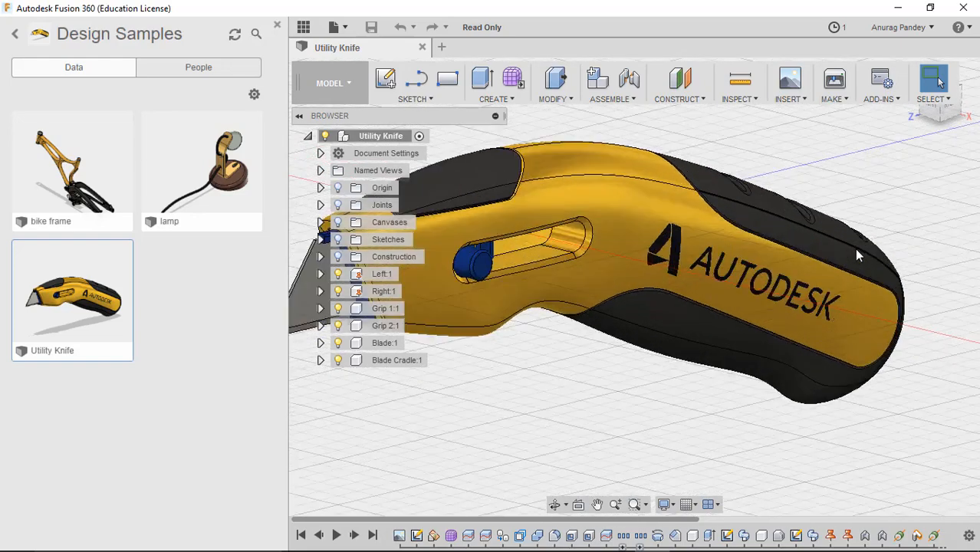
scroll(857, 256, down, 2)
scroll(857, 255, up, 2)
scroll(857, 256, down, 3)
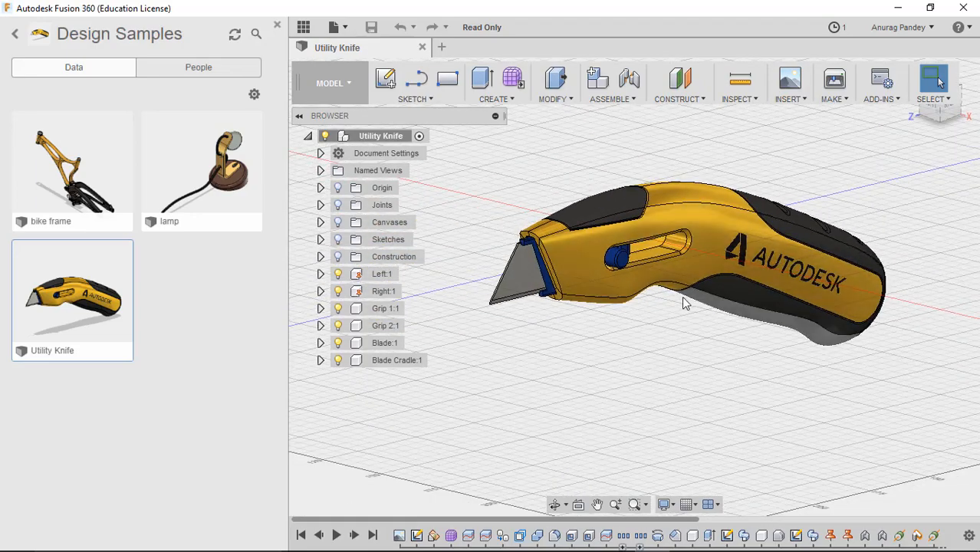
scroll(685, 303, down, 1)
scroll(685, 302, up, 3)
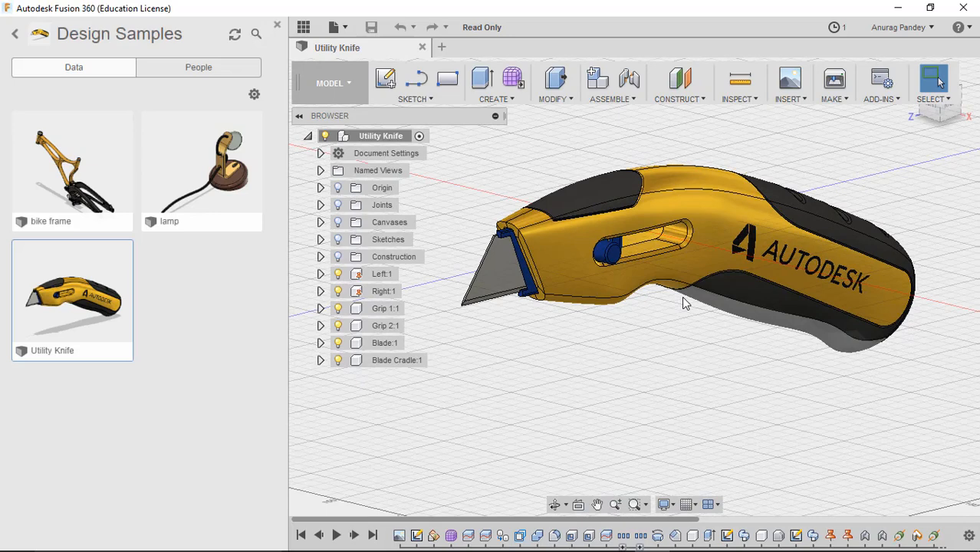
scroll(685, 303, down, 1)
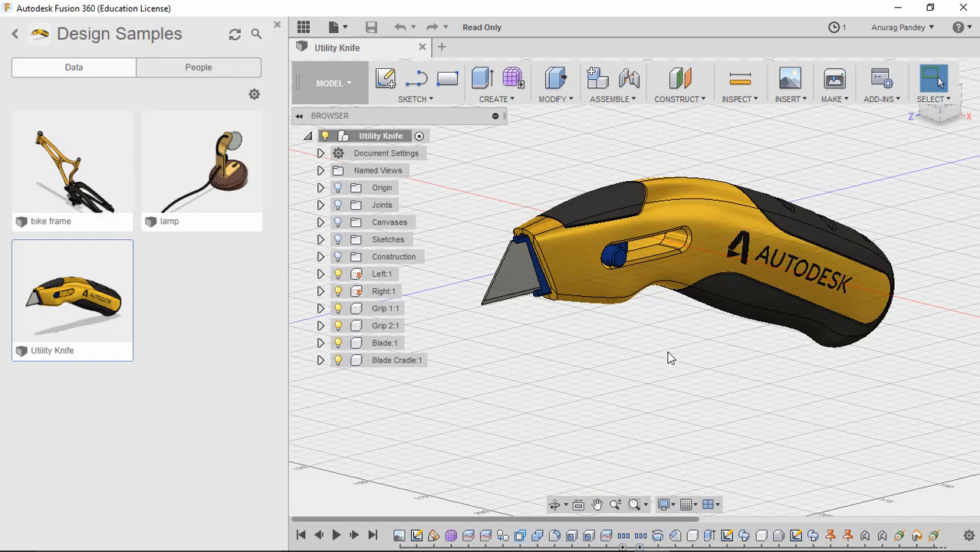
scroll(667, 358, up, 3)
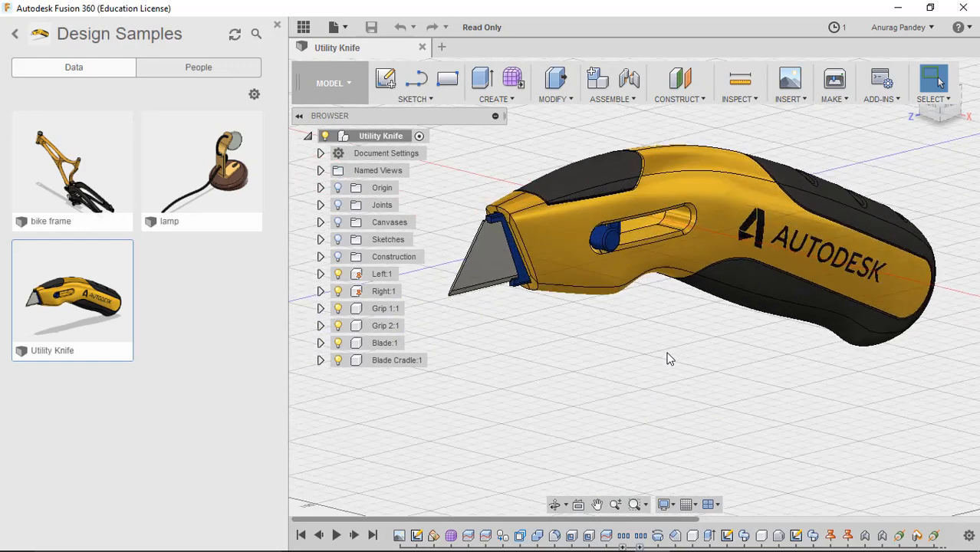
scroll(668, 359, down, 2)
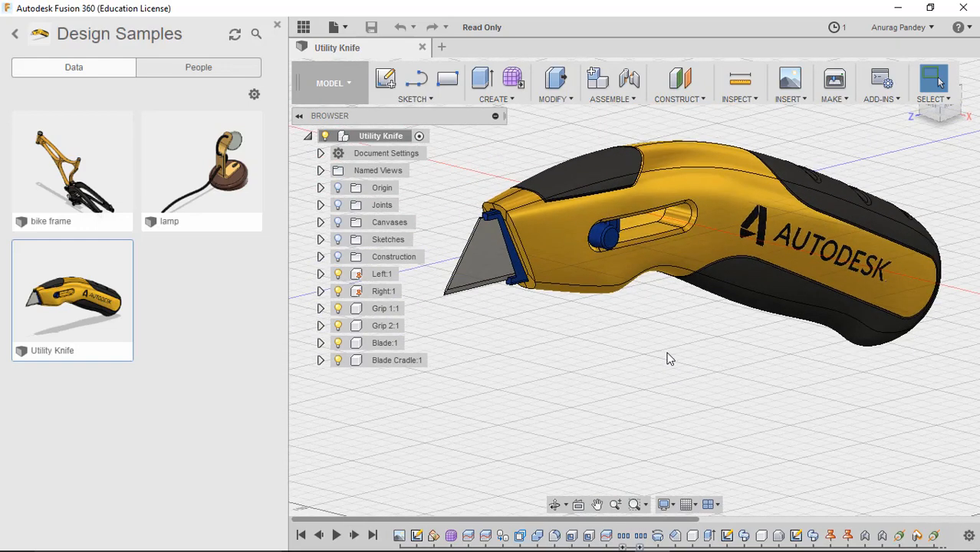
scroll(669, 358, down, 1)
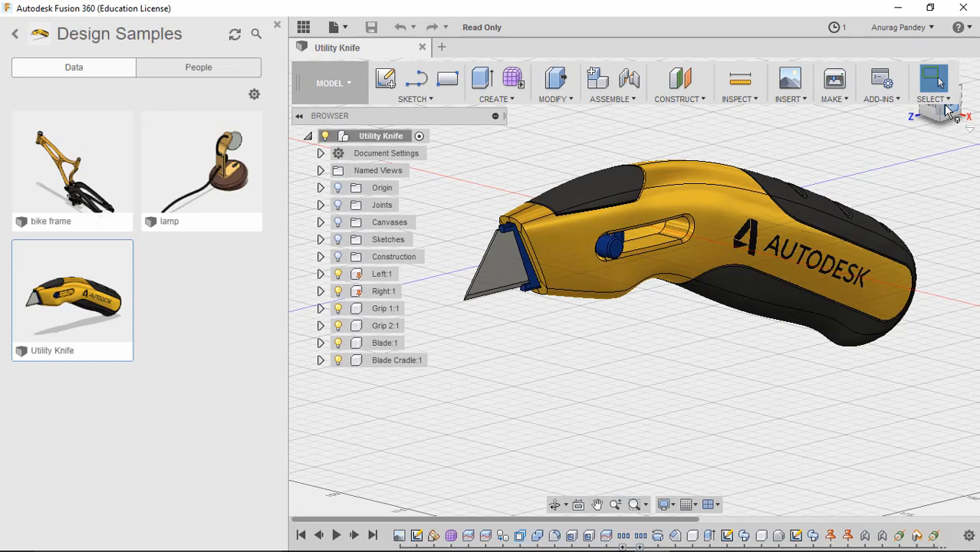
scroll(926, 216, up, 1)
scroll(926, 216, down, 2)
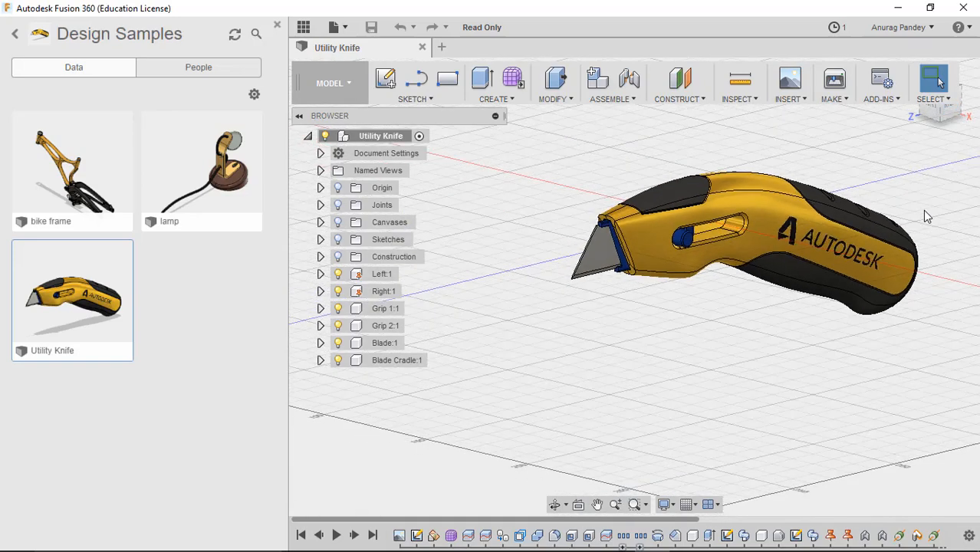
mouse_move(949, 115)
mouse_down()
mouse_move(945, 135)
mouse_move(943, 115)
mouse_up()
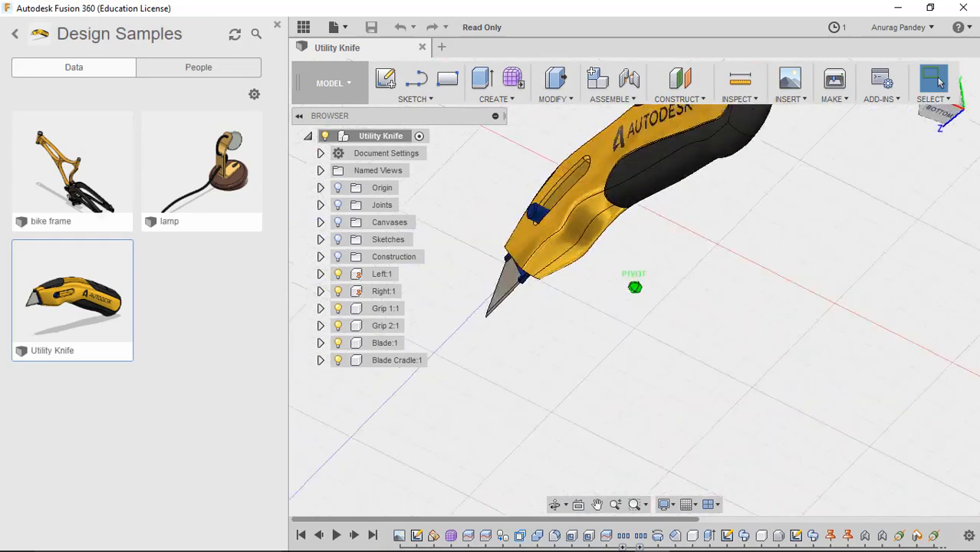
shift+middle_drag(635, 287, 658, 4)
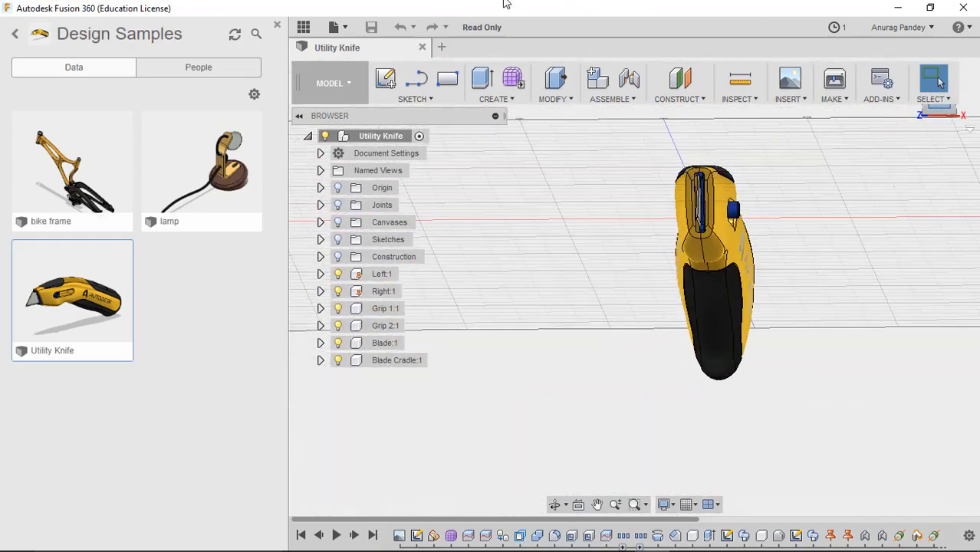
Hide the data panel and return the utility knife to its home view
click(303, 27)
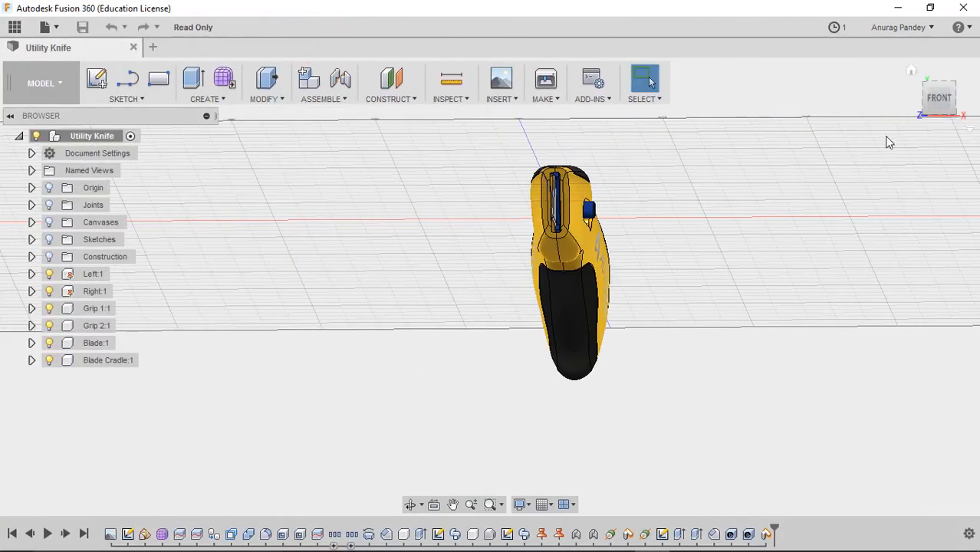
click(912, 72)
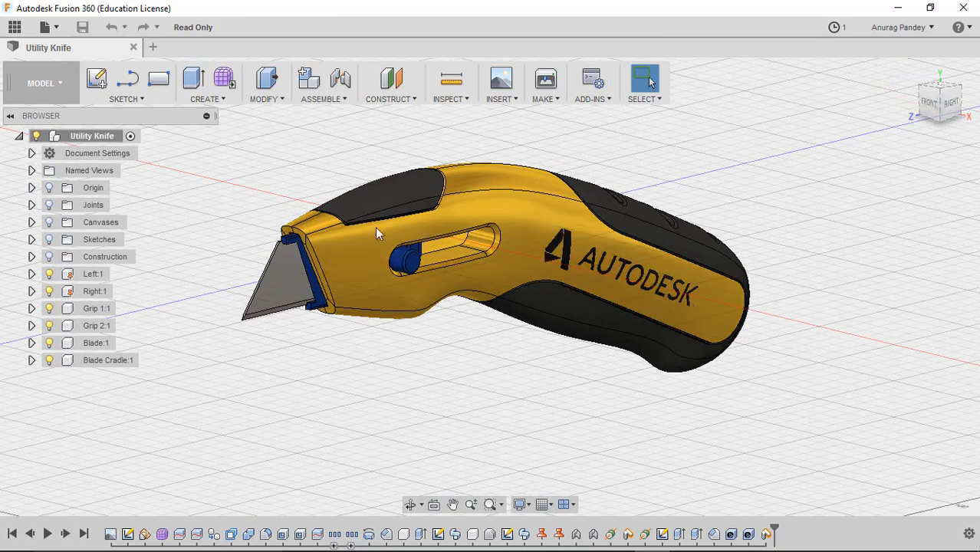
Slide the blue blade knob back and forth along the handle's slot, leaving the blade fully retracted
click(412, 265)
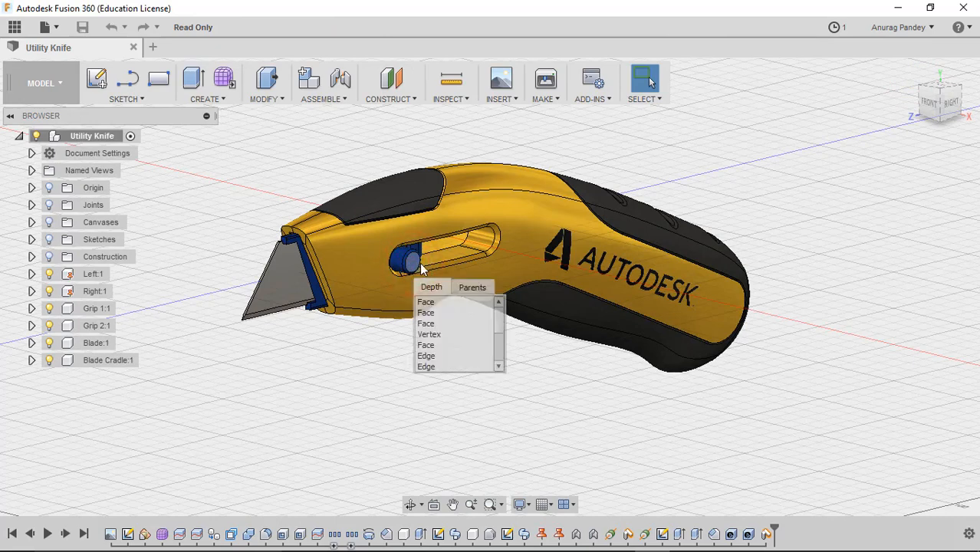
click(343, 364)
click(413, 261)
drag(475, 239, 563, 267)
click(493, 241)
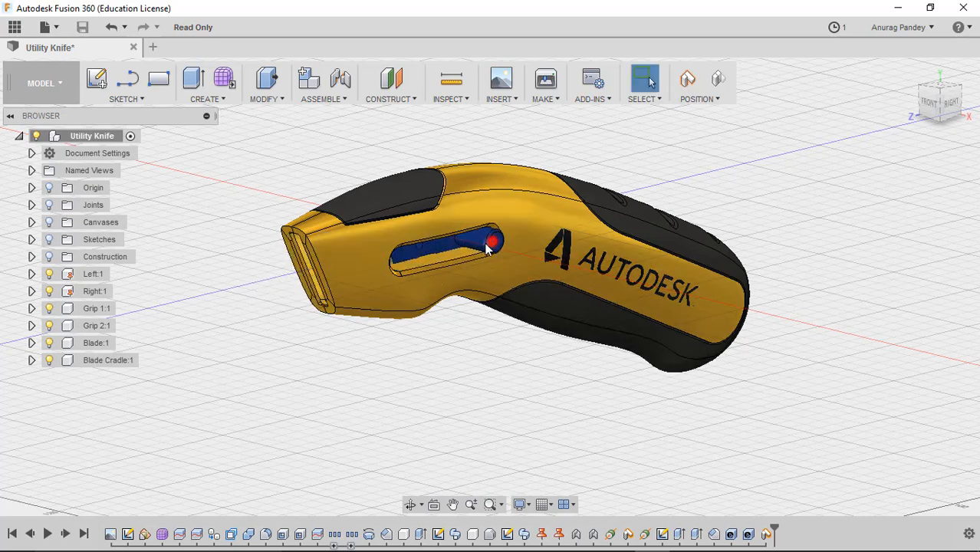
drag(486, 249, 400, 257)
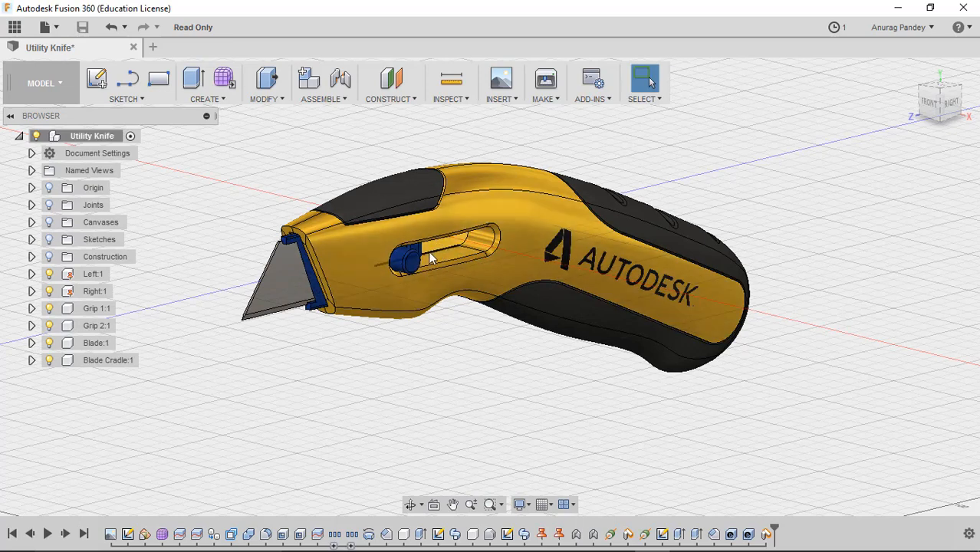
drag(412, 265, 478, 285)
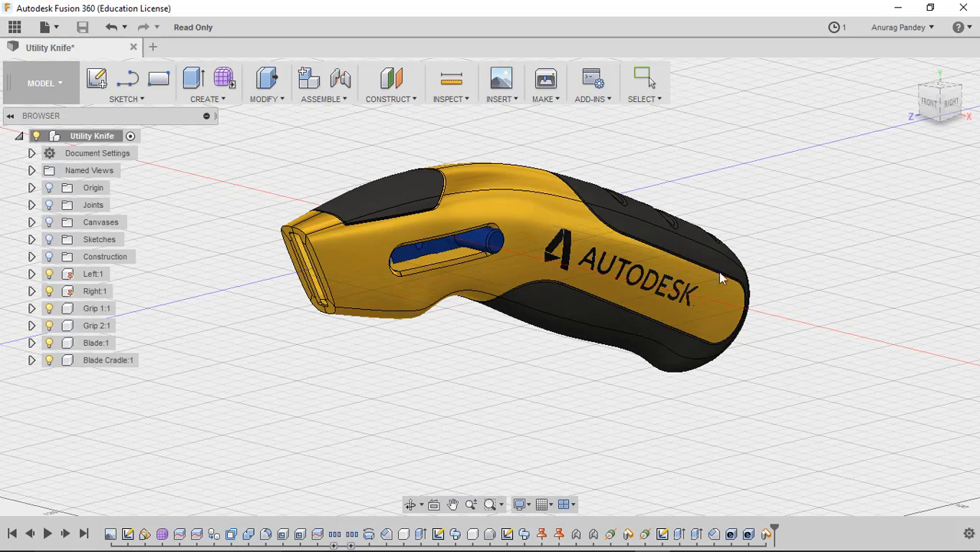
Select the handle's side face carrying the AUTODESK logo, inspect it up close and return to the home view
scroll(735, 292, down, 3)
scroll(726, 306, up, 8)
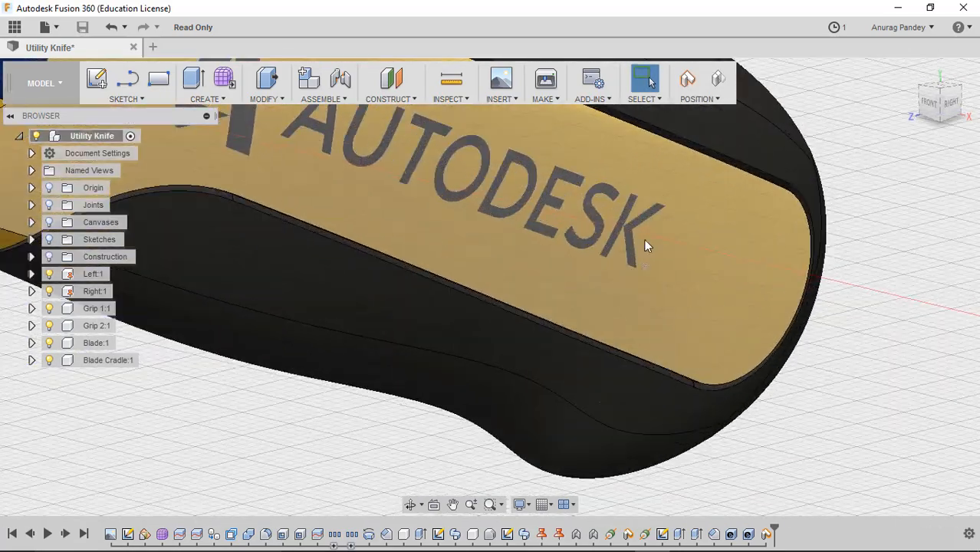
click(643, 239)
scroll(685, 271, down, 3)
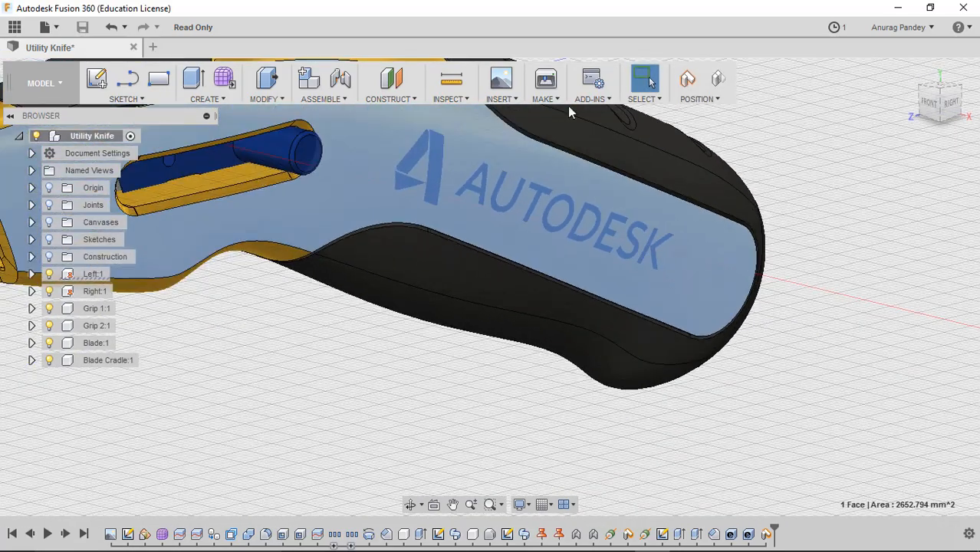
scroll(583, 307, up, 2)
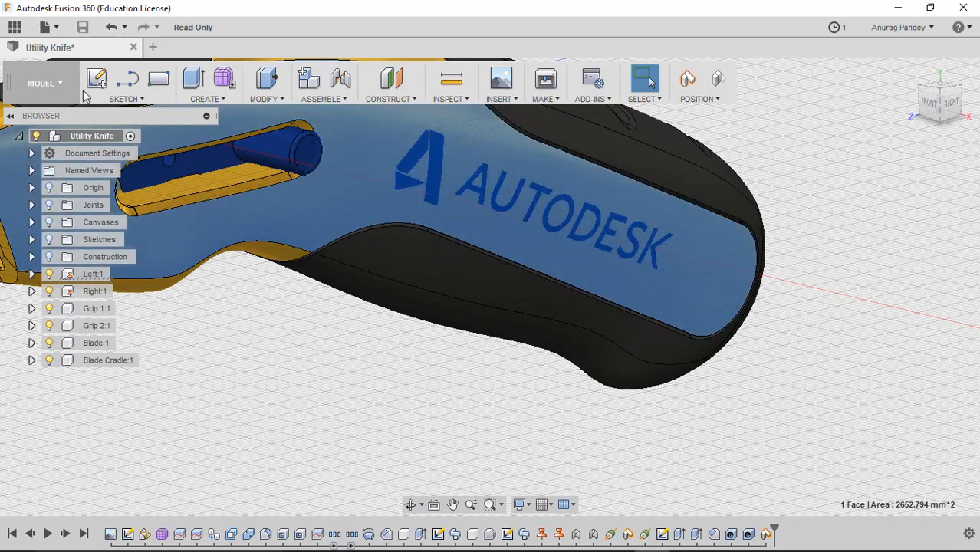
scroll(447, 334, up, 4)
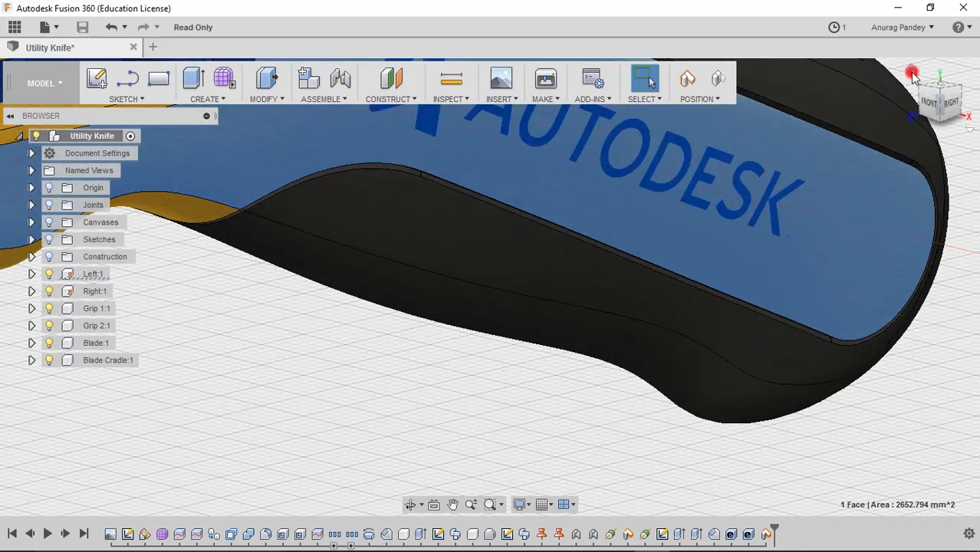
click(913, 75)
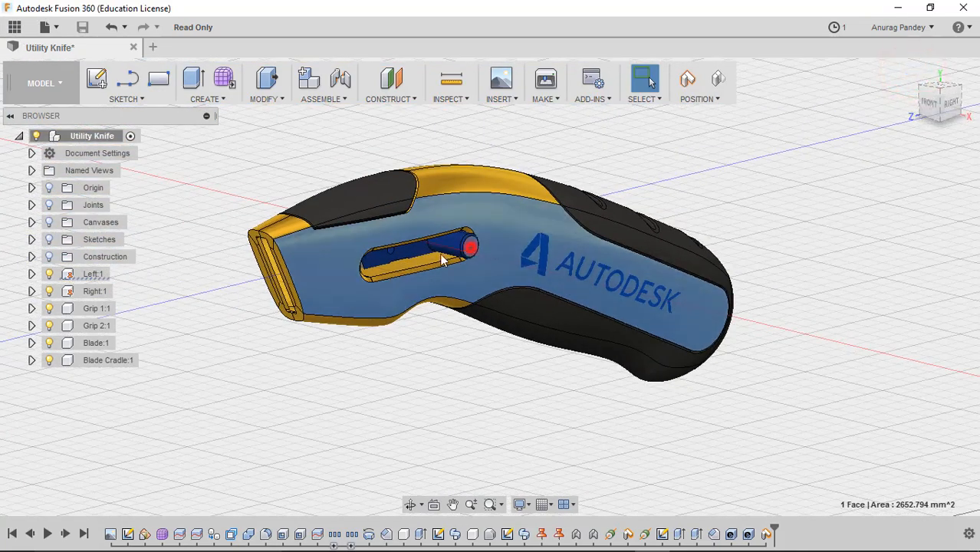
Slide the blue knob to the front of its slot to extend the blade, and clear the selection
drag(441, 254, 233, 291)
mouse_move(321, 282)
mouse_down()
mouse_move(464, 245)
mouse_move(328, 276)
mouse_up()
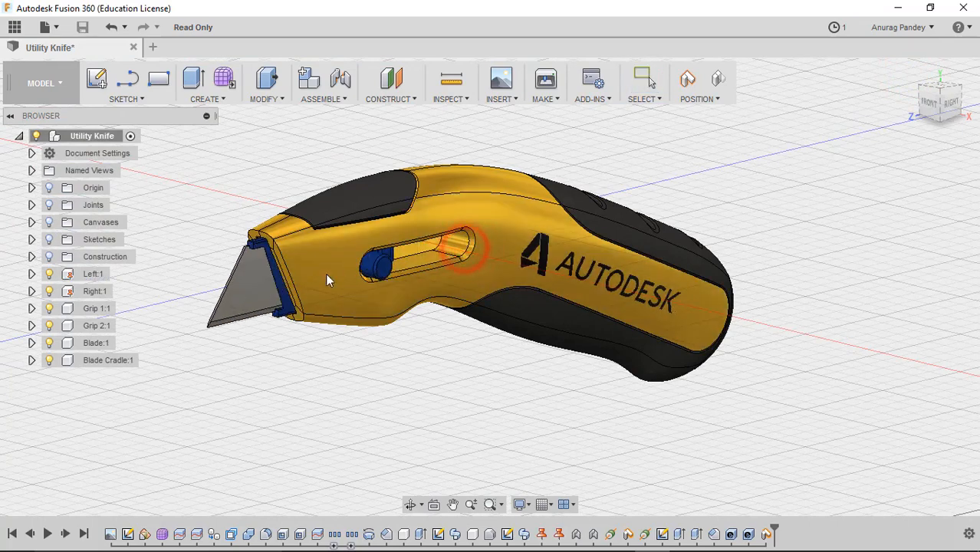
click(400, 375)
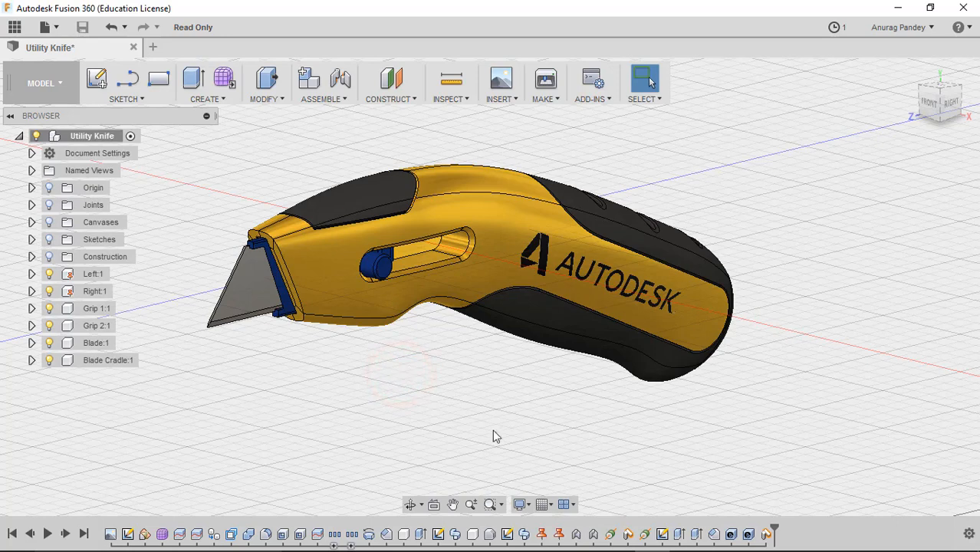
View the utility knife squarely from its front, right and left sides
mouse_move(653, 543)
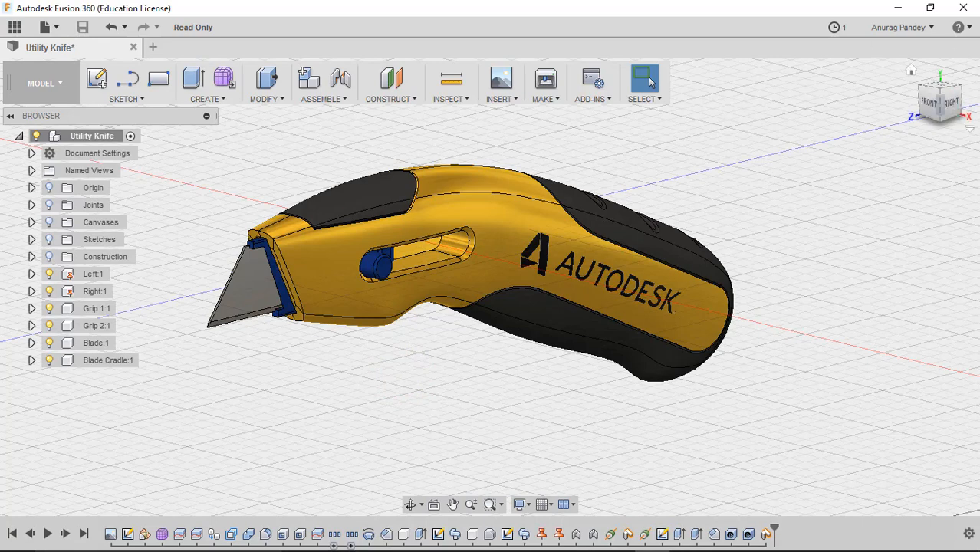
click(930, 105)
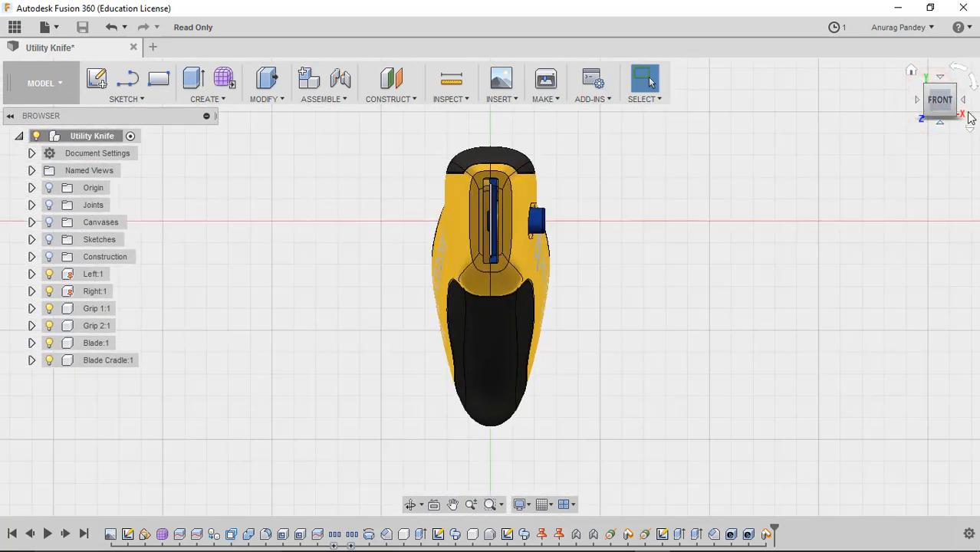
click(965, 102)
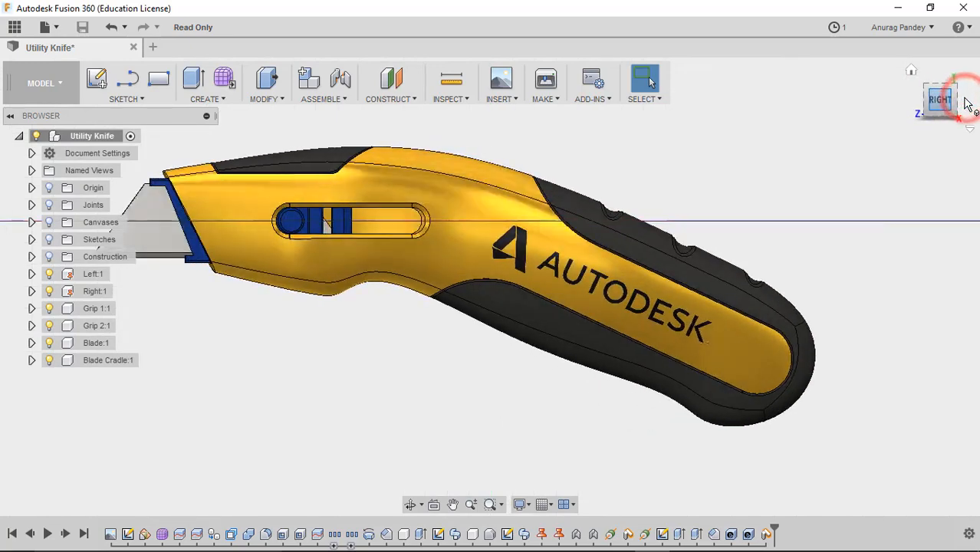
click(965, 102)
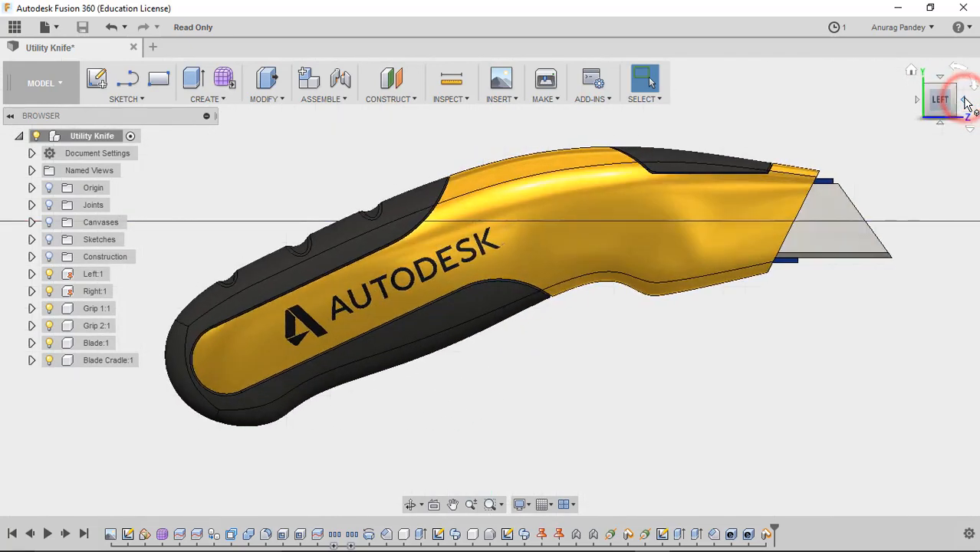
View the utility knife from the bottom and the top, rotate the top view through a full turn, and restore the home view
click(943, 123)
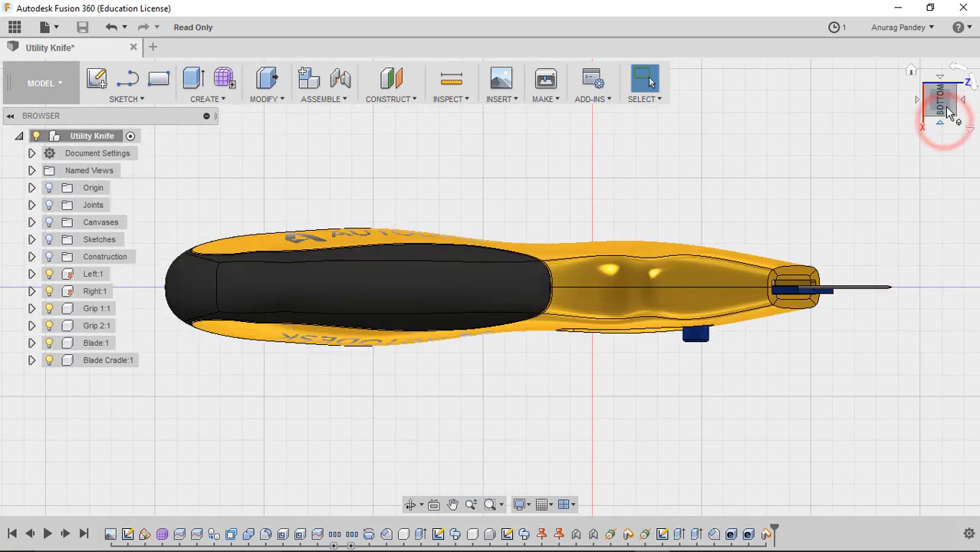
click(943, 82)
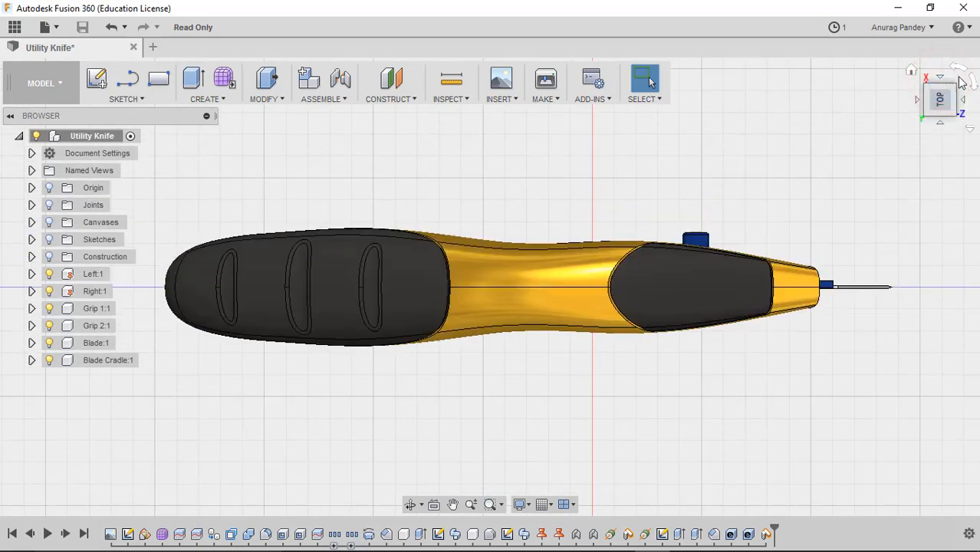
click(975, 87)
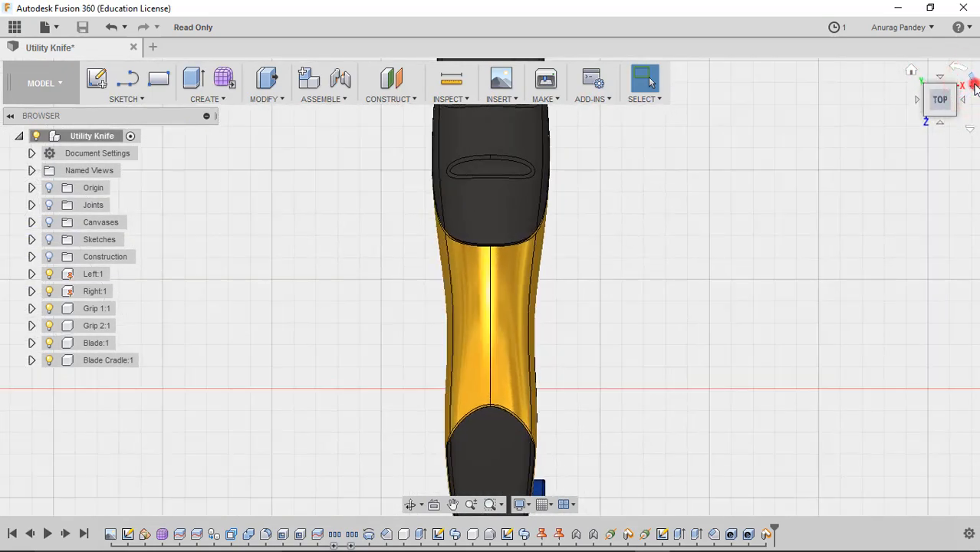
click(975, 87)
click(975, 86)
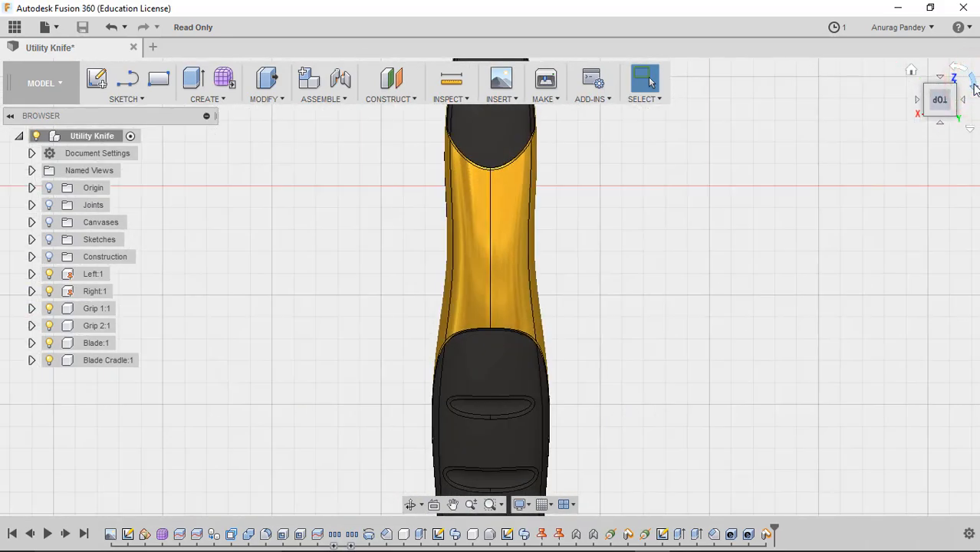
click(974, 85)
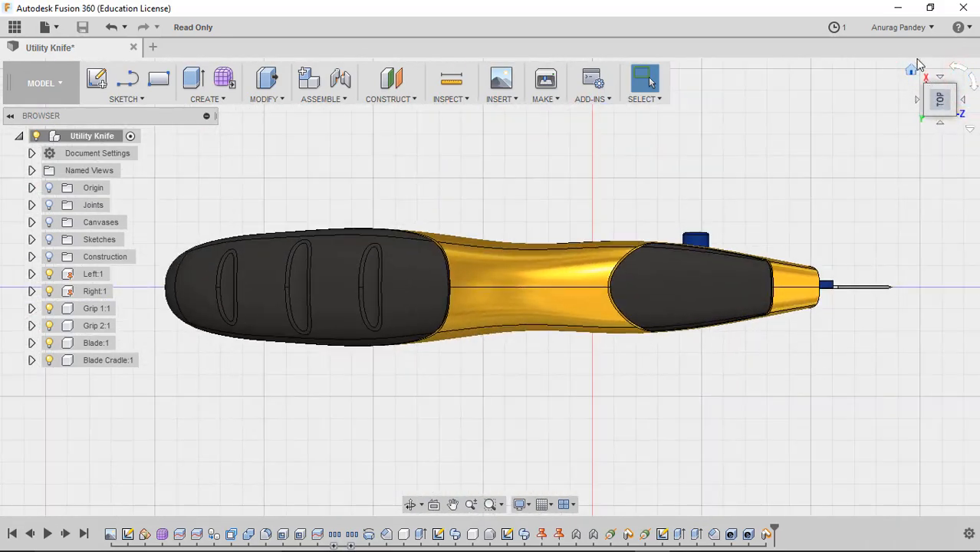
click(913, 71)
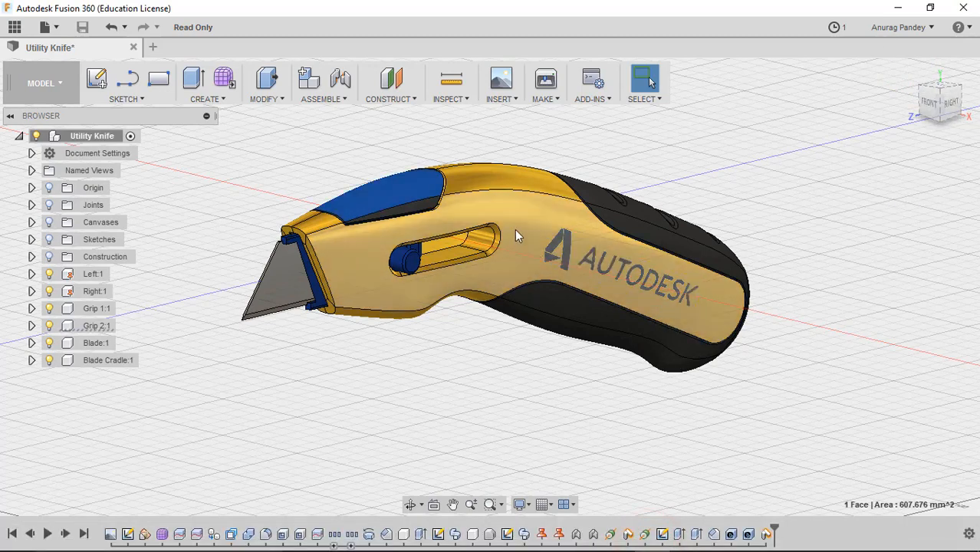
Select individual faces on the knife's handle and grip, and try to delete the yellow face on top of the handle
click(515, 229)
click(530, 185)
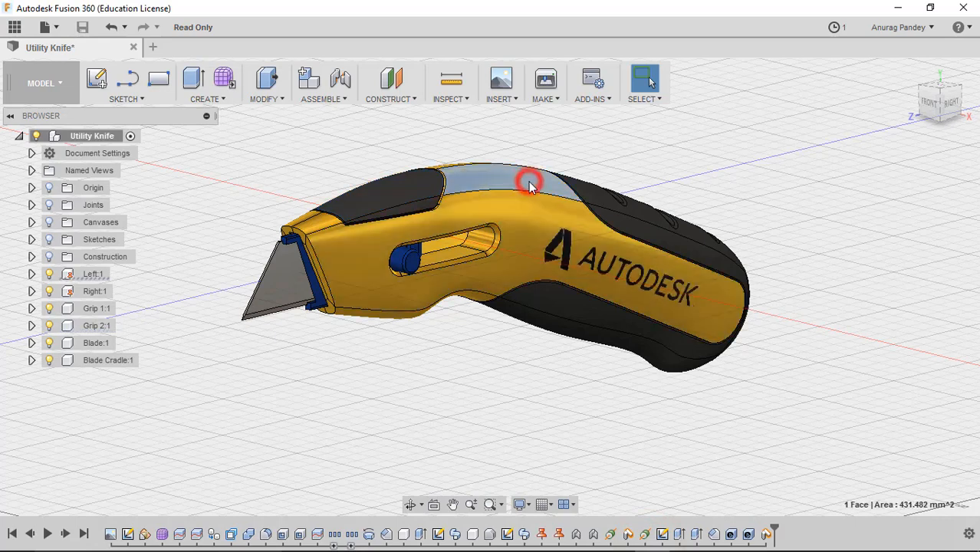
click(619, 223)
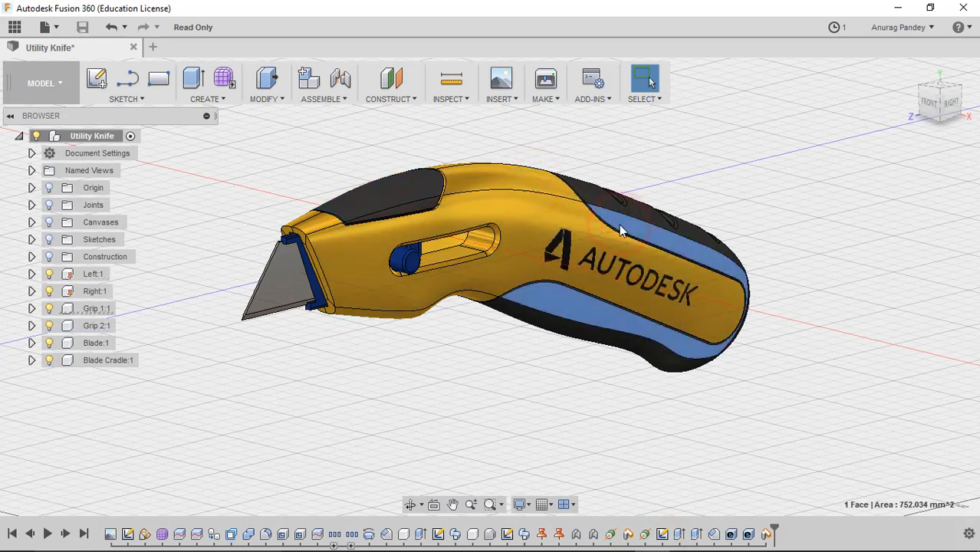
right_click(557, 221)
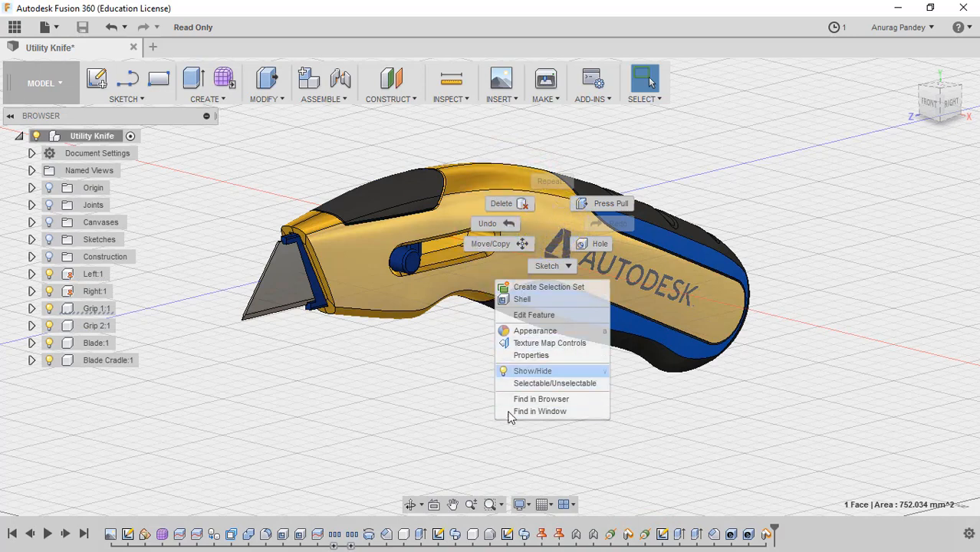
click(458, 178)
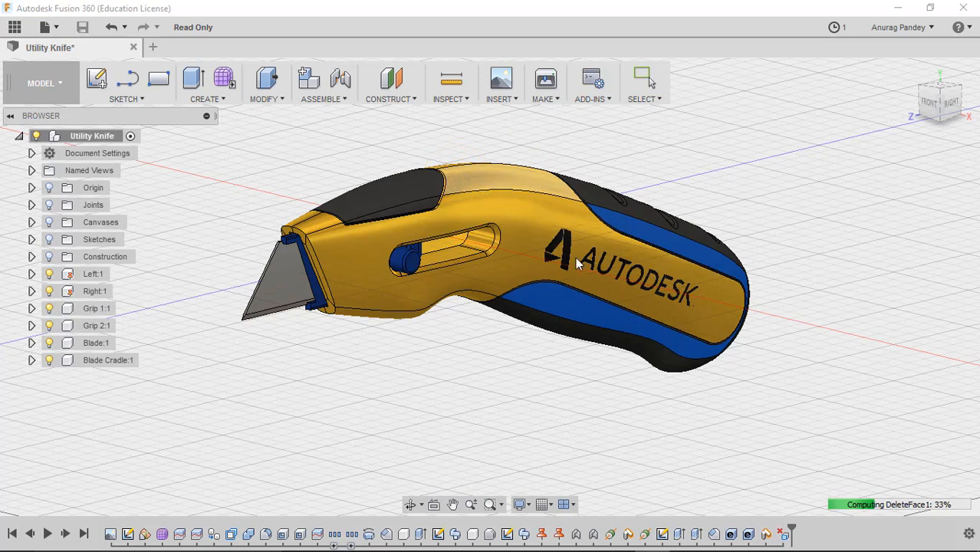
click(582, 308)
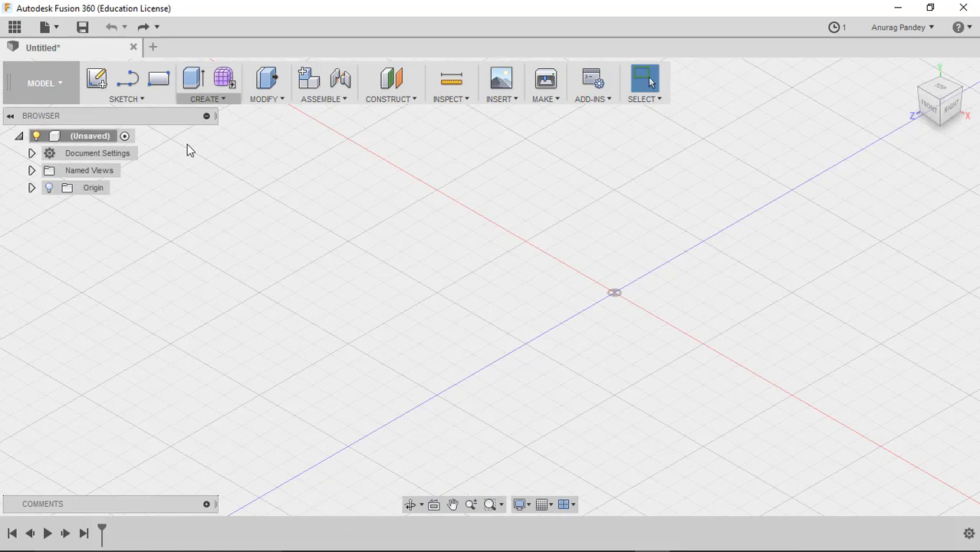
Start a Box on the horizontal plane in the untitled design and draw its base rectangle about 70 mm by 40 mm
click(202, 99)
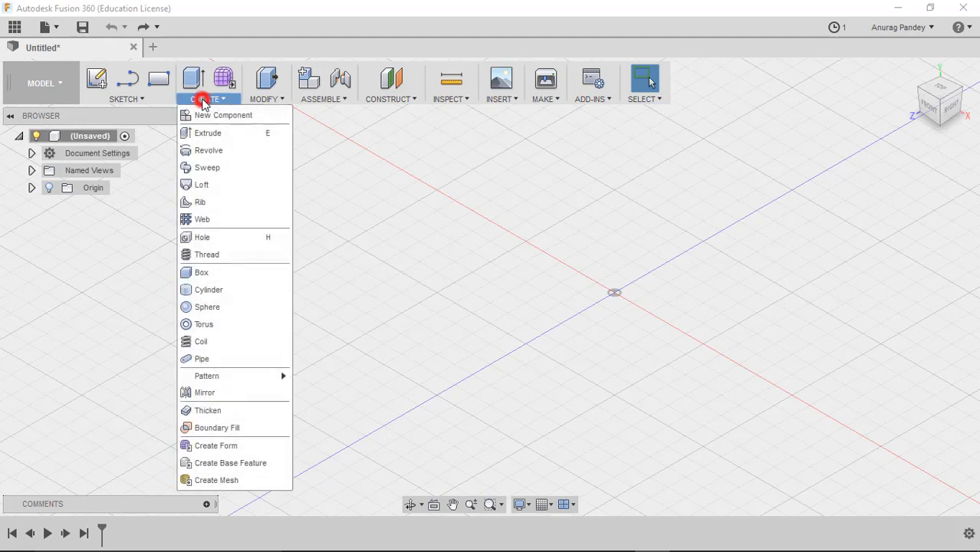
click(225, 276)
click(601, 326)
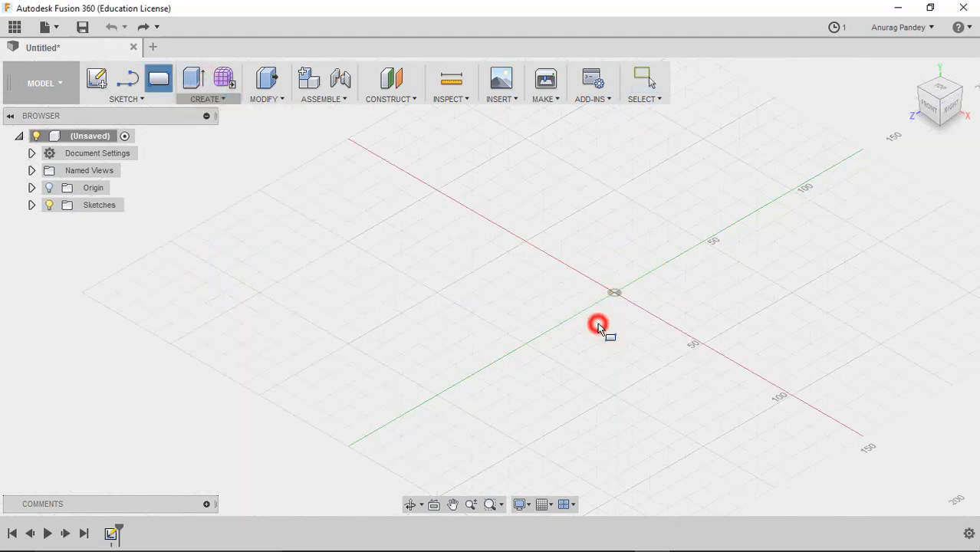
click(559, 257)
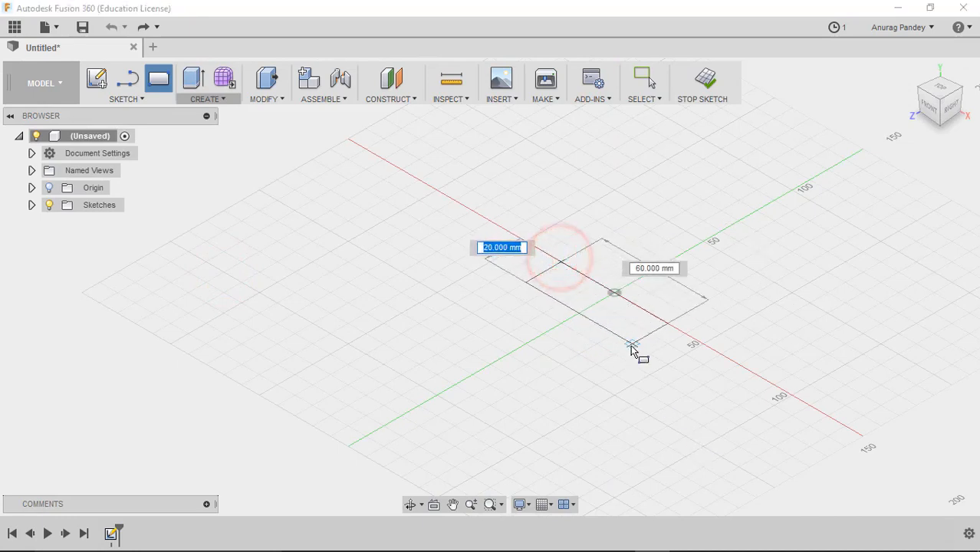
text(20)
key(Tab)
text(30)
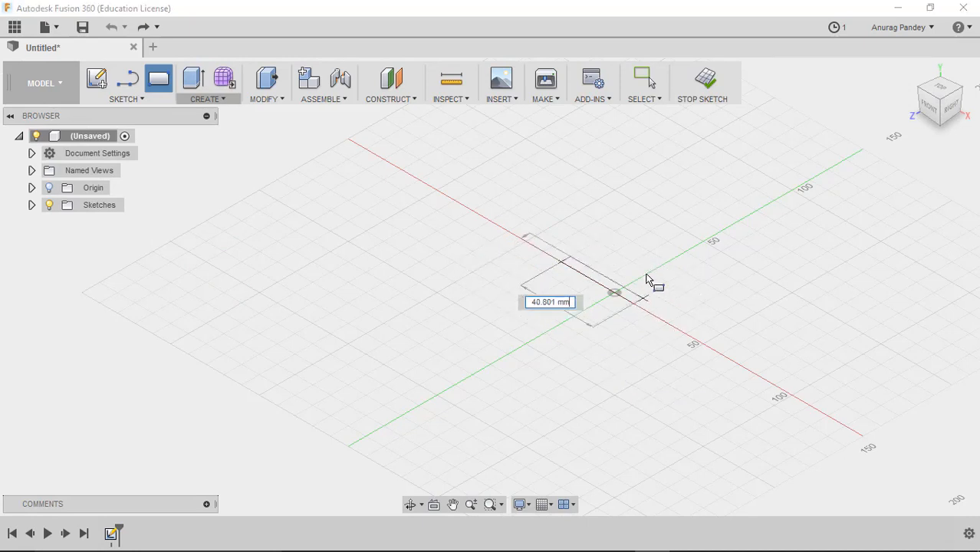
key(Tab)
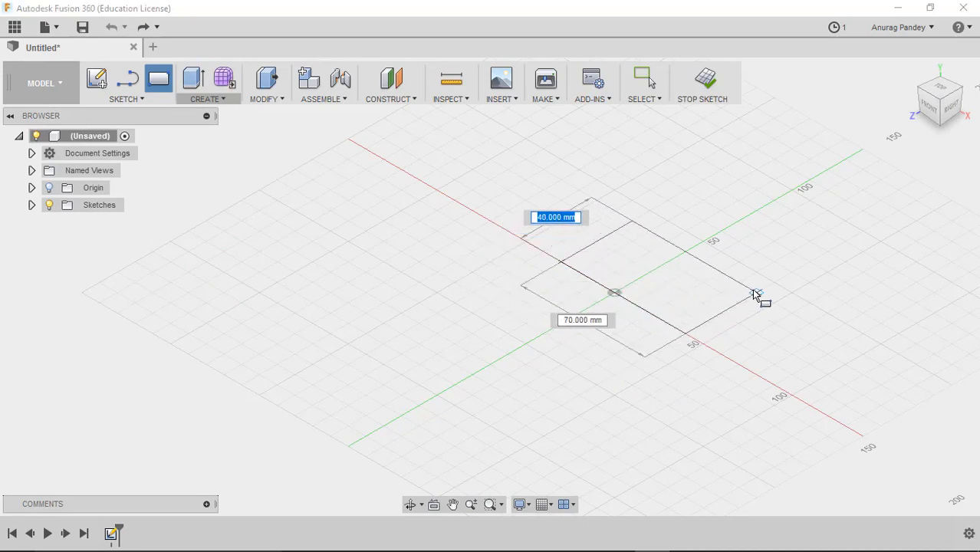
click(754, 290)
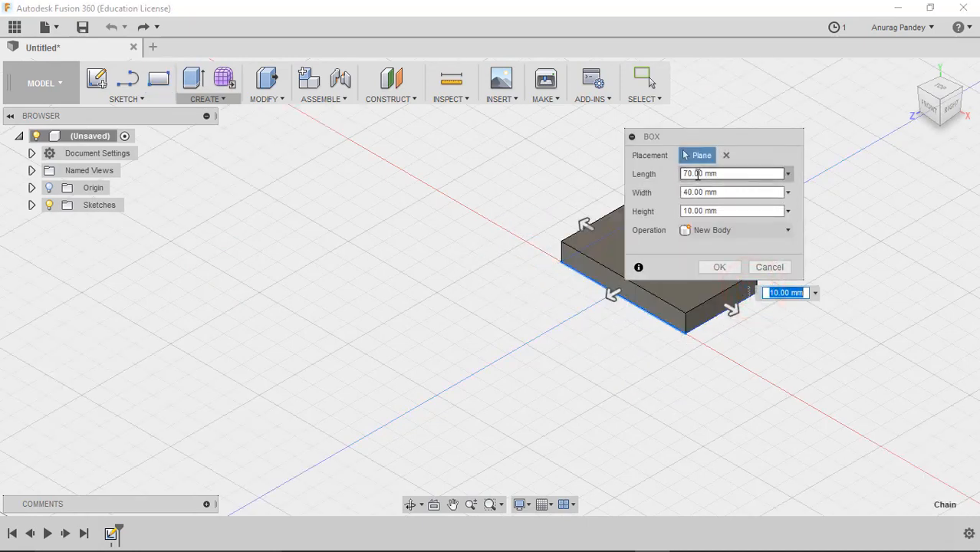
Set the box's length and width to 100 mm each, increase its height, and create it as a new body
click(681, 174)
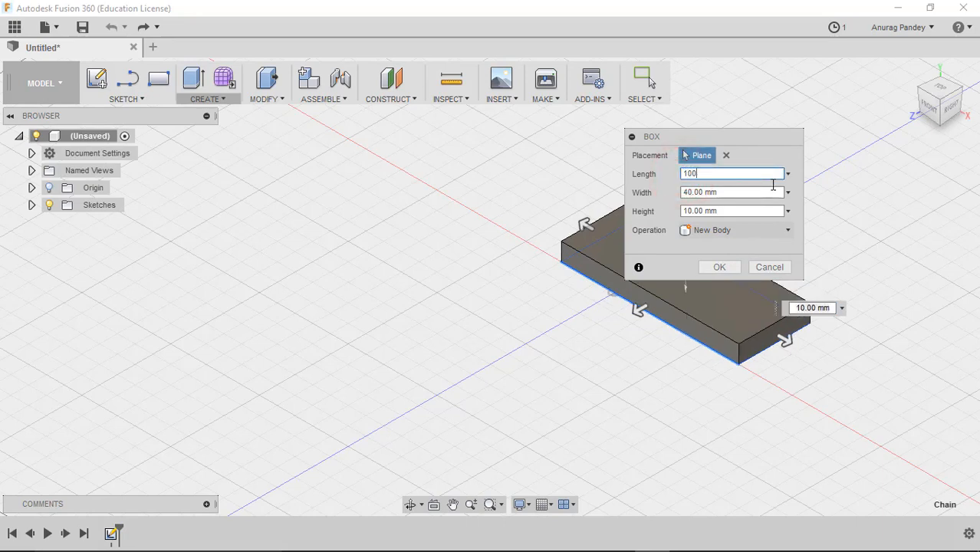
key(Tab)
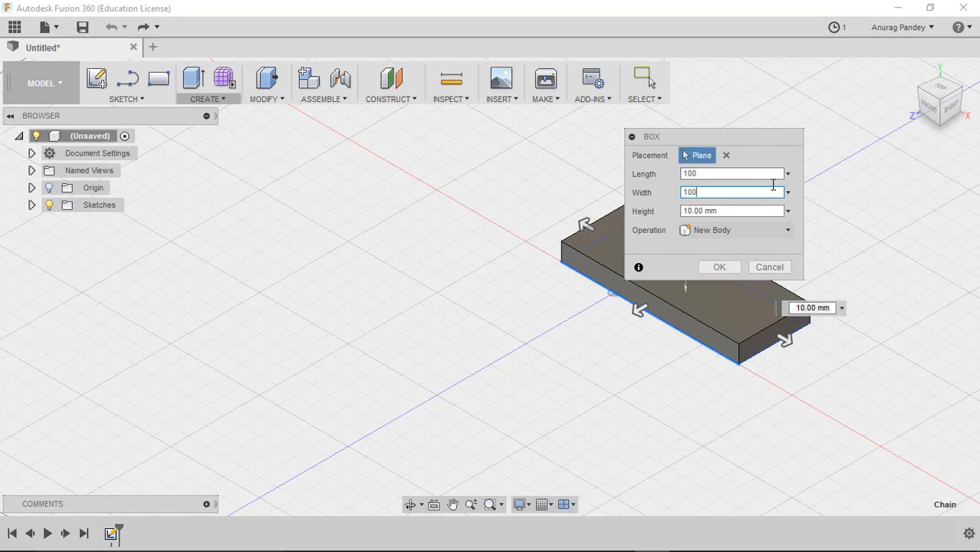
key(Tab)
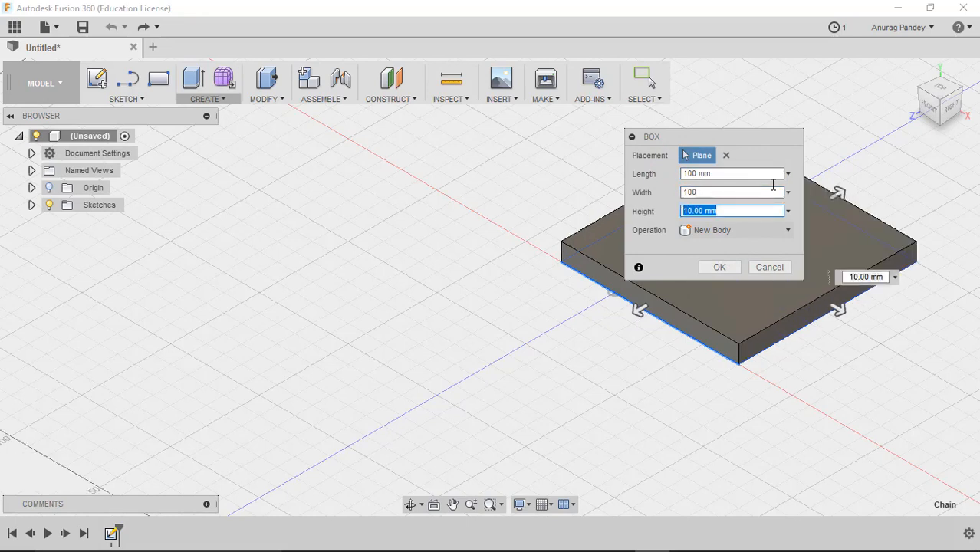
key(Return)
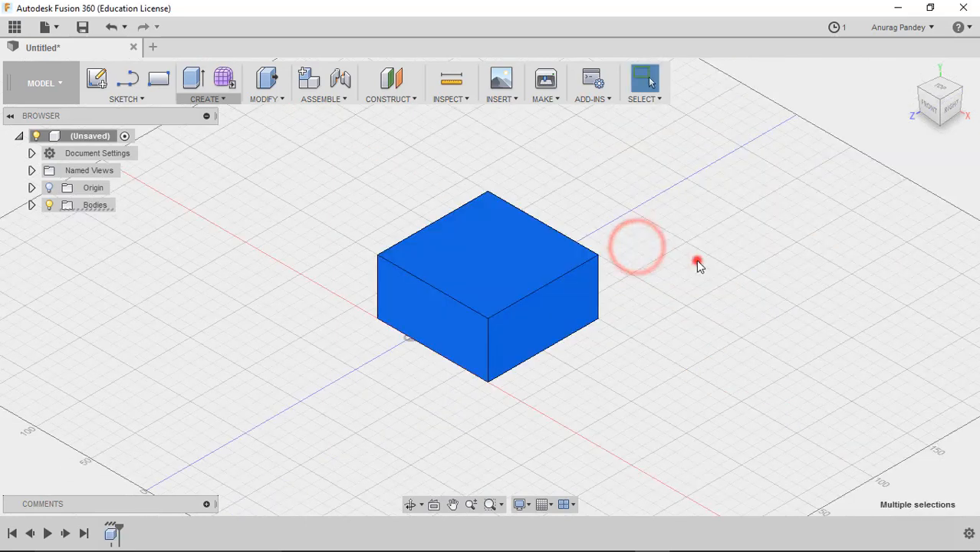
click(697, 261)
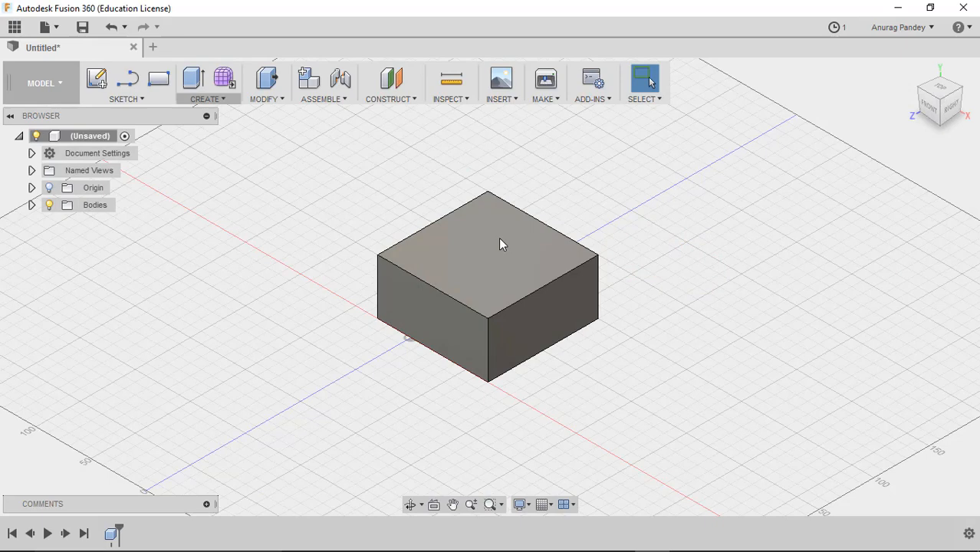
click(206, 99)
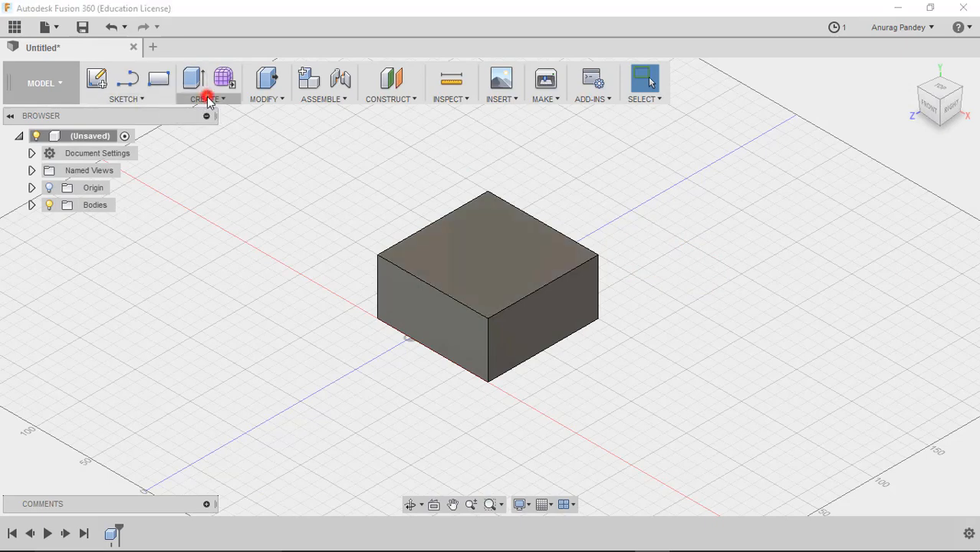
click(267, 99)
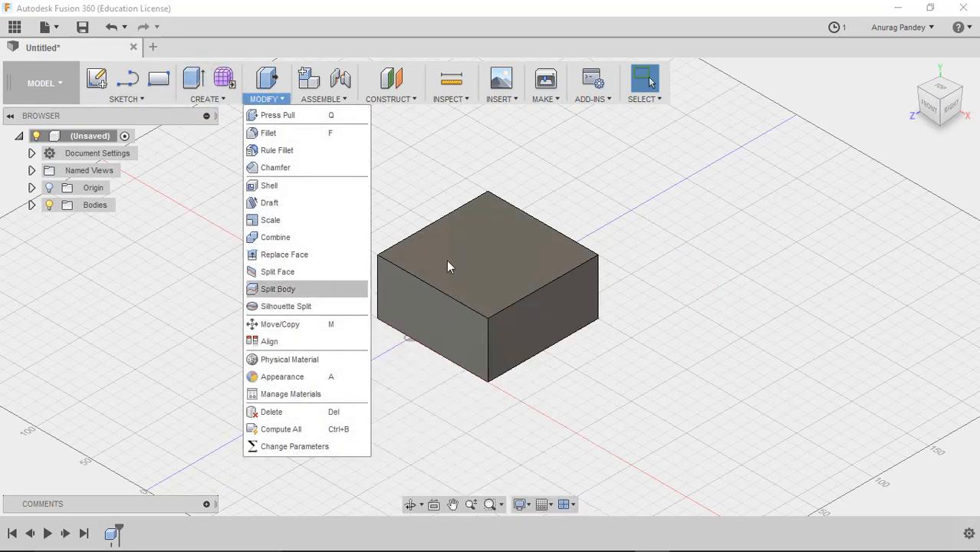
click(267, 99)
click(323, 99)
Start a Hole on the box's top face and position it at the centre of that face
click(206, 99)
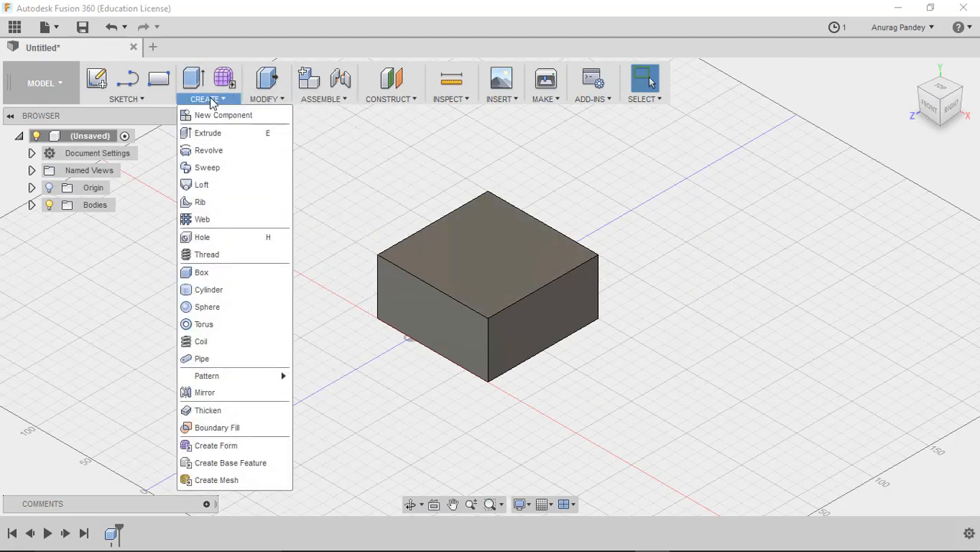
click(202, 238)
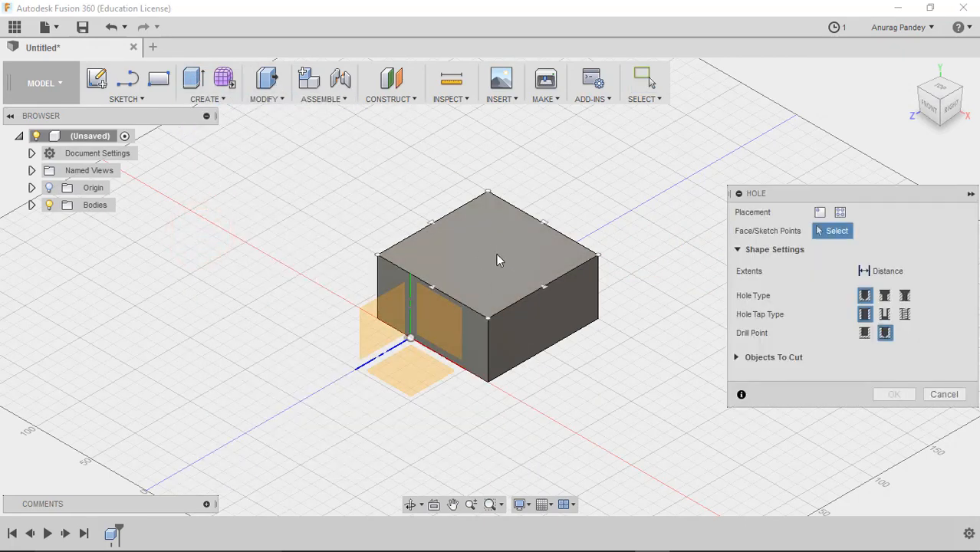
click(497, 259)
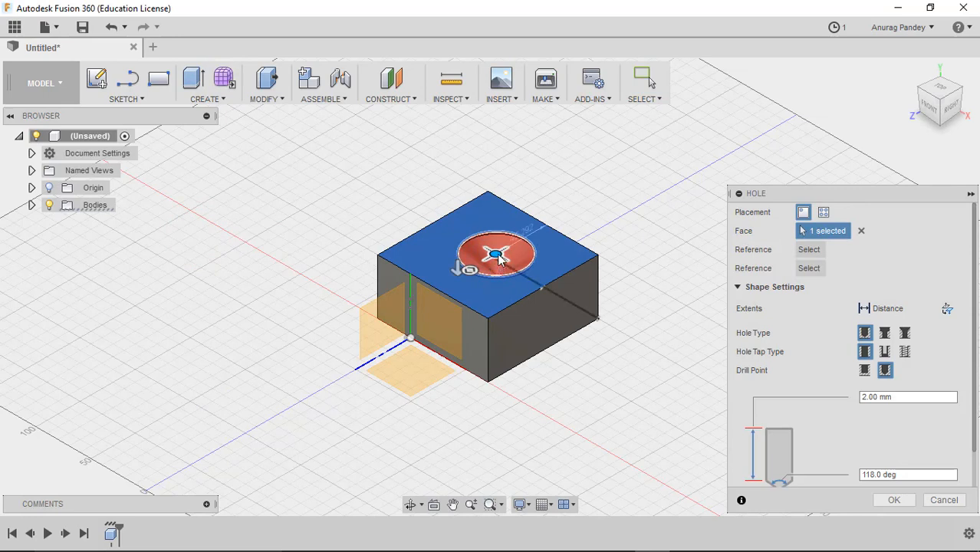
drag(500, 259, 487, 261)
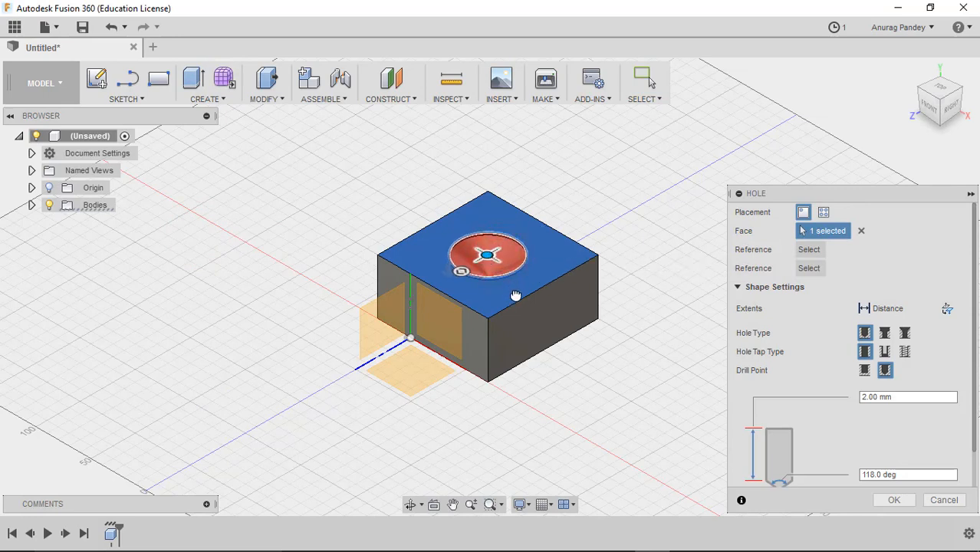
drag(515, 296, 487, 254)
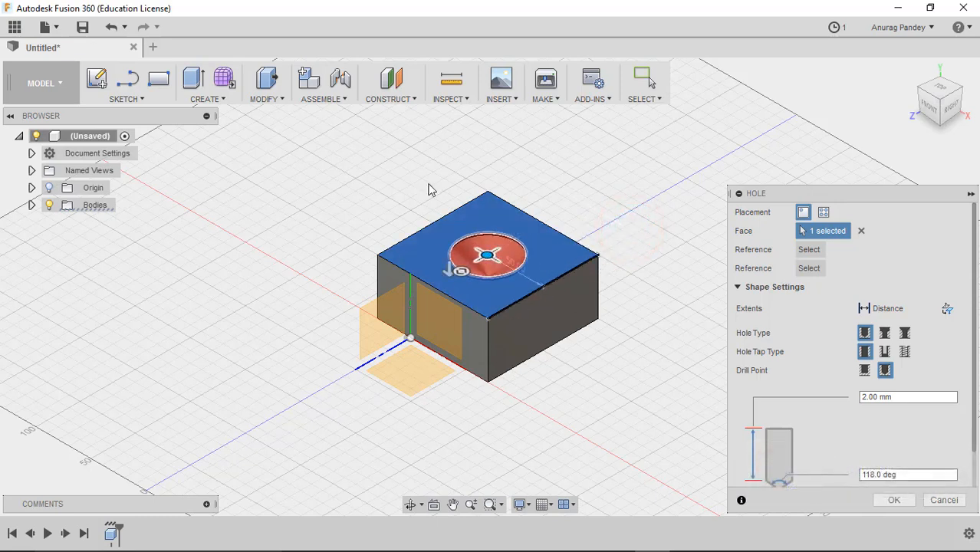
Set the hole's extents to All, confirm its diameter, and create the simple through hole in the box
scroll(504, 255, up, 3)
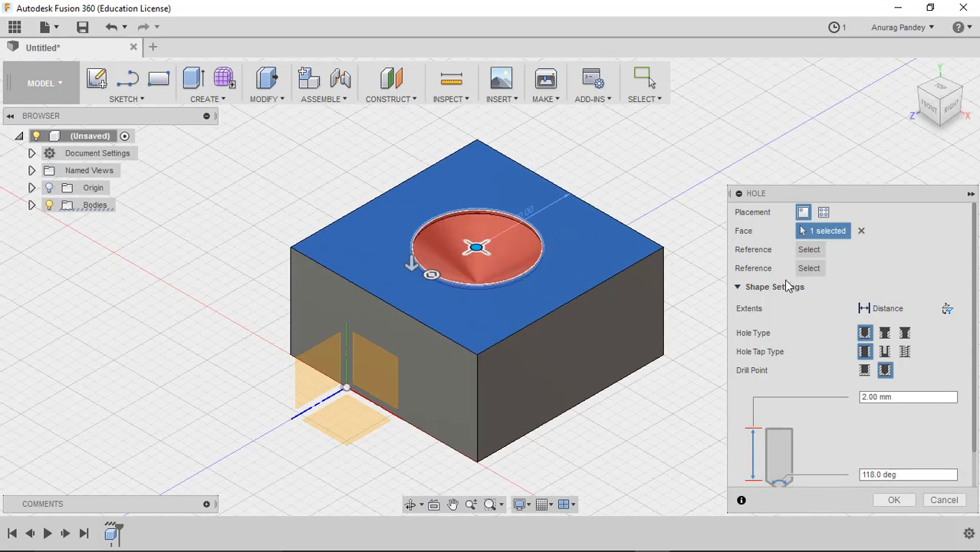
click(910, 309)
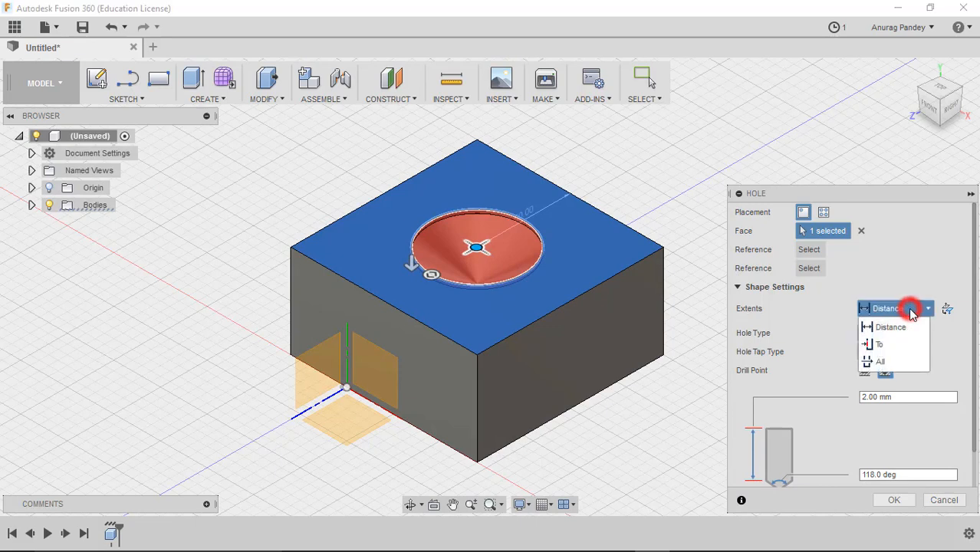
click(890, 367)
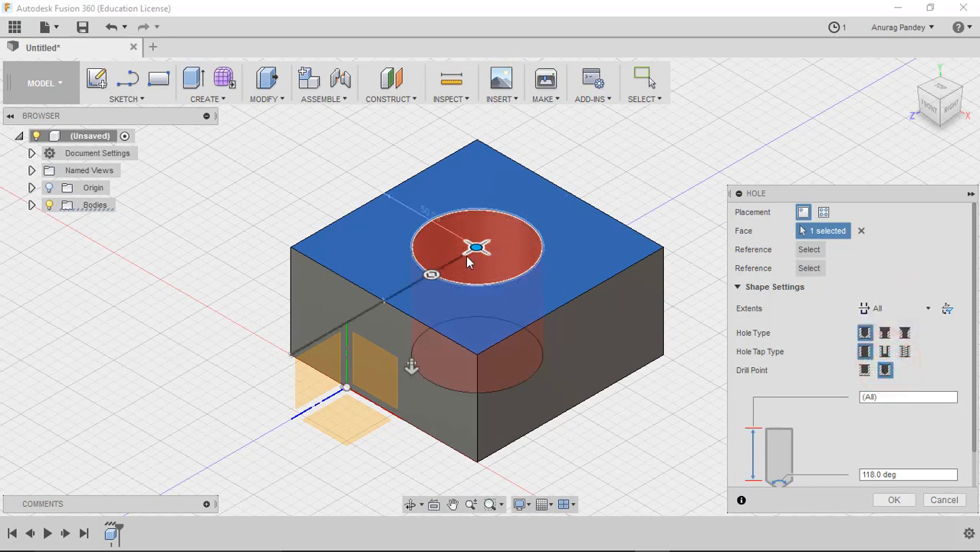
click(426, 275)
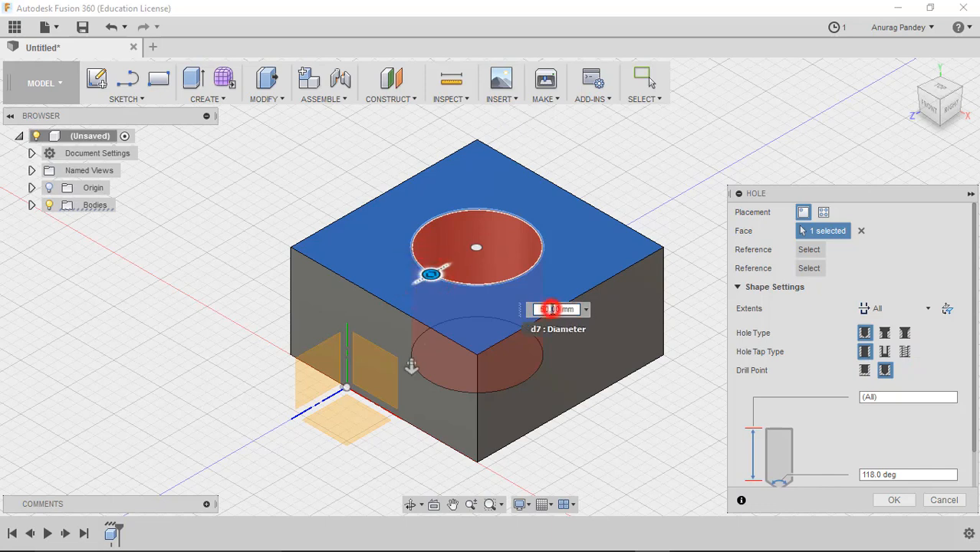
click(551, 310)
double_click(552, 309)
key(Return)
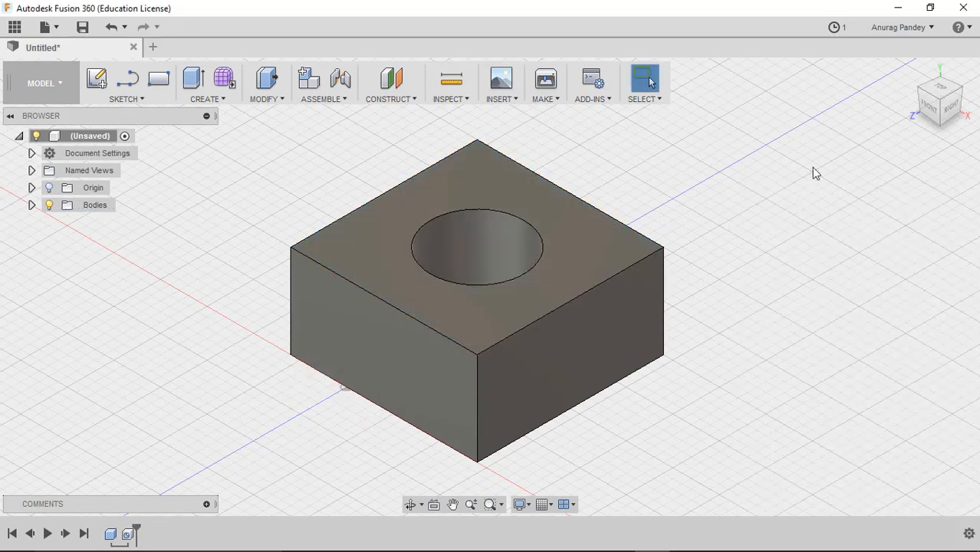
mouse_move(935, 111)
mouse_down()
mouse_move(918, 99)
mouse_move(911, 17)
mouse_move(913, 111)
mouse_move(898, 150)
mouse_move(910, 21)
mouse_move(902, 112)
mouse_up()
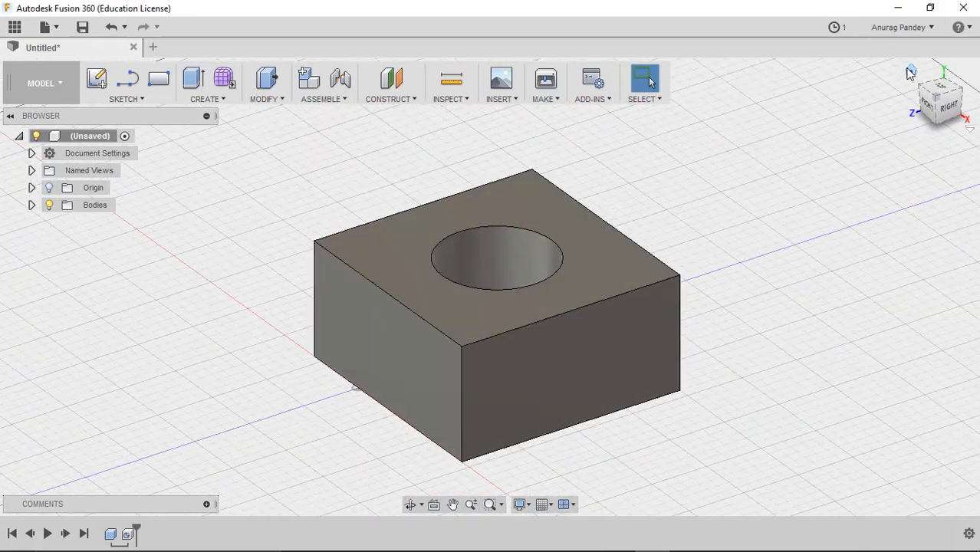
Return the box to its home view and examine the context commands available on the empty canvas
click(907, 68)
scroll(784, 202, down, 5)
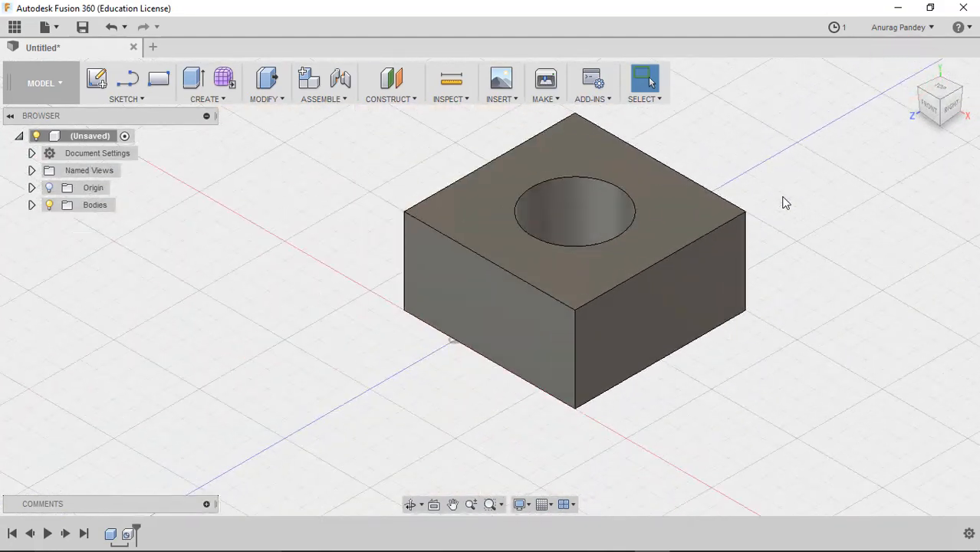
middle_drag(703, 257, 521, 273)
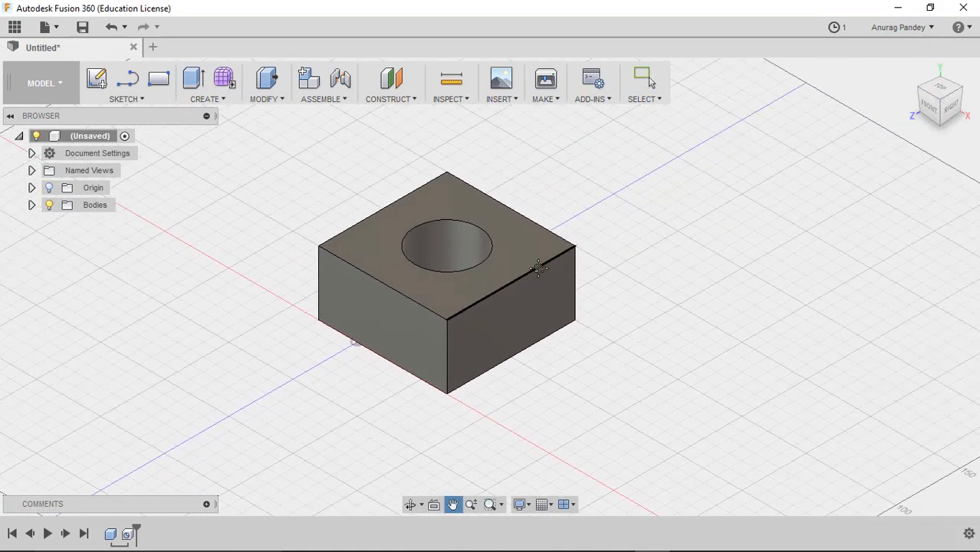
right_click(704, 191)
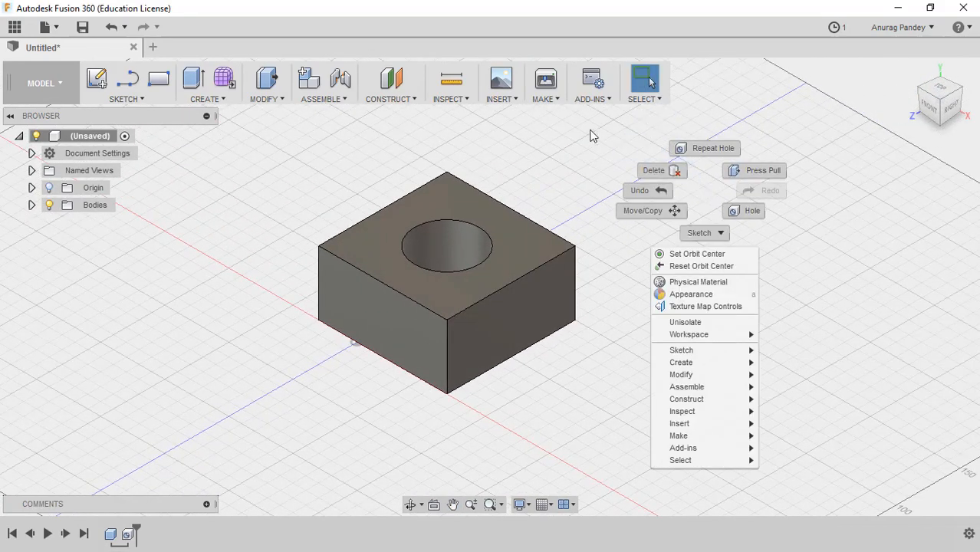
click(863, 88)
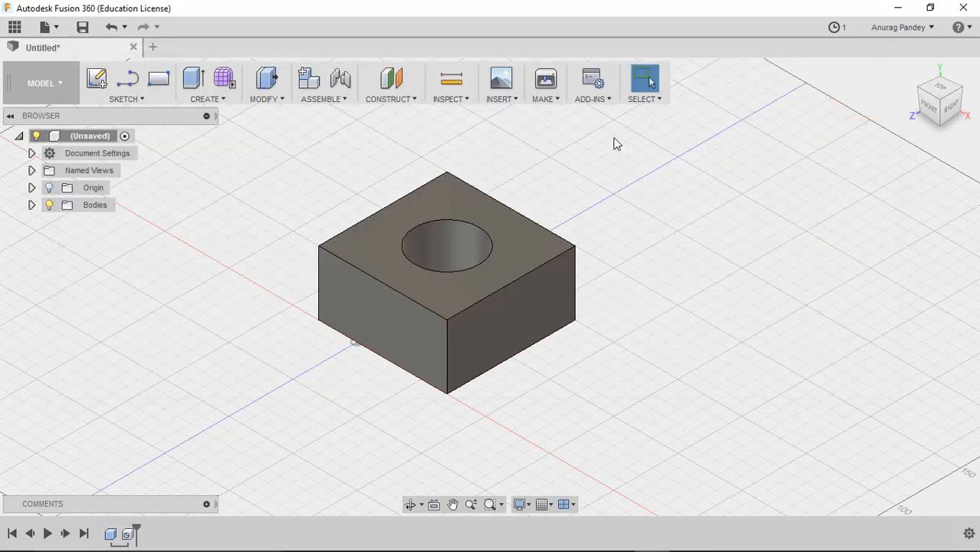
right_click(612, 138)
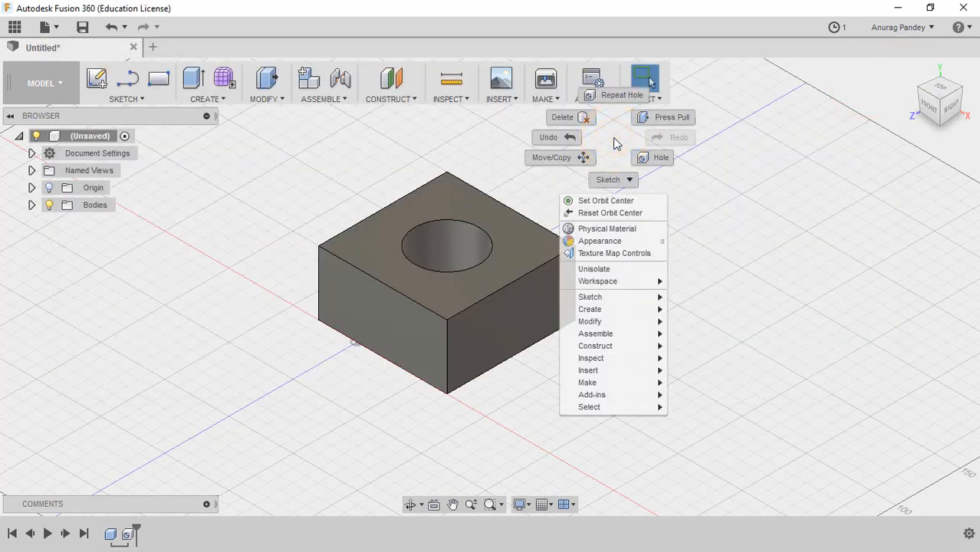
Start Press Pull and select all edges of the box and its hole for filleting
right_click(153, 222)
right_click(175, 210)
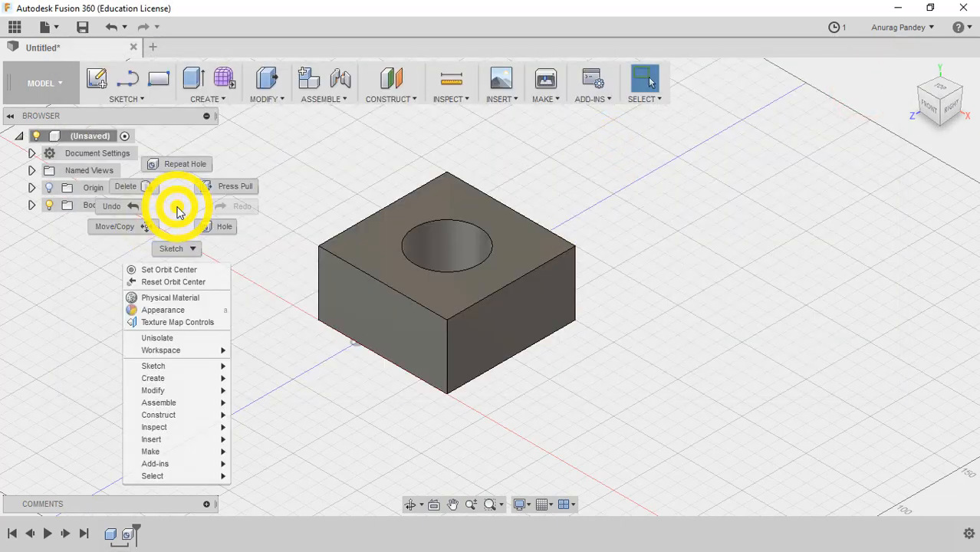
click(233, 188)
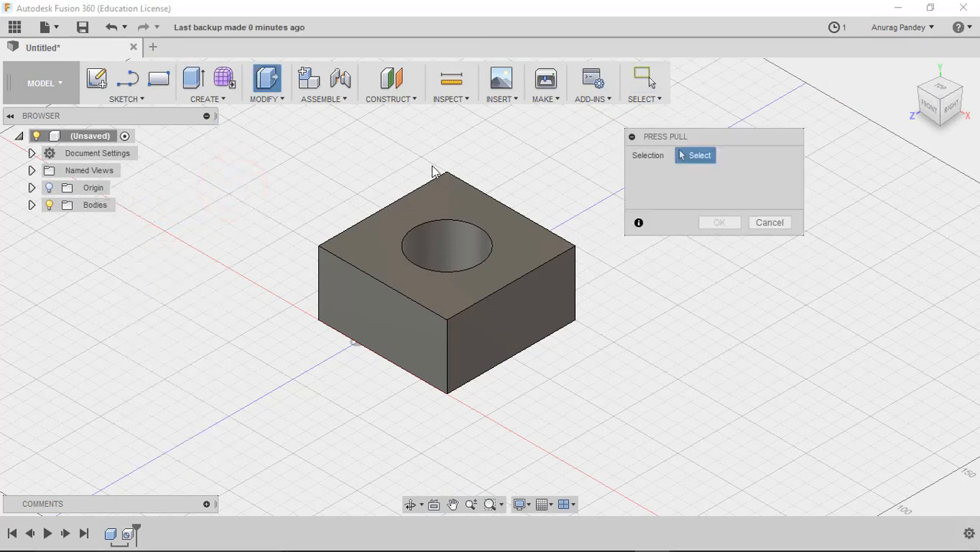
drag(278, 140, 626, 424)
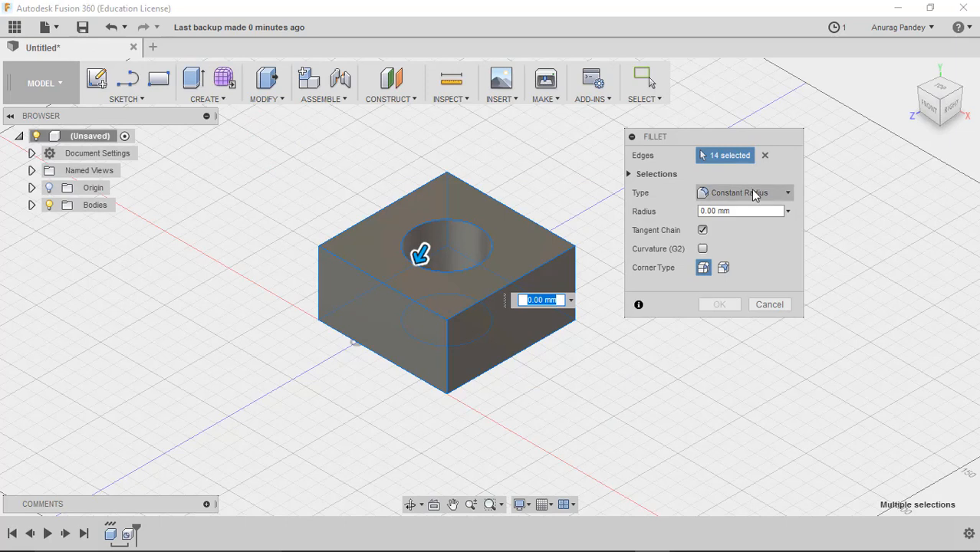
Keep the fillet type at Constant Radius, set the radius to 6 mm, and create the fillet on all selected edges
click(742, 194)
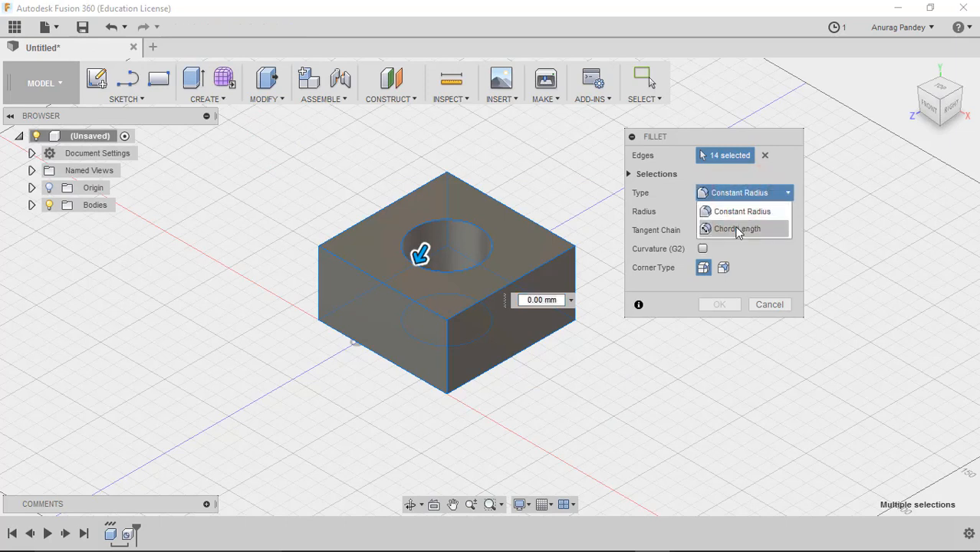
click(760, 175)
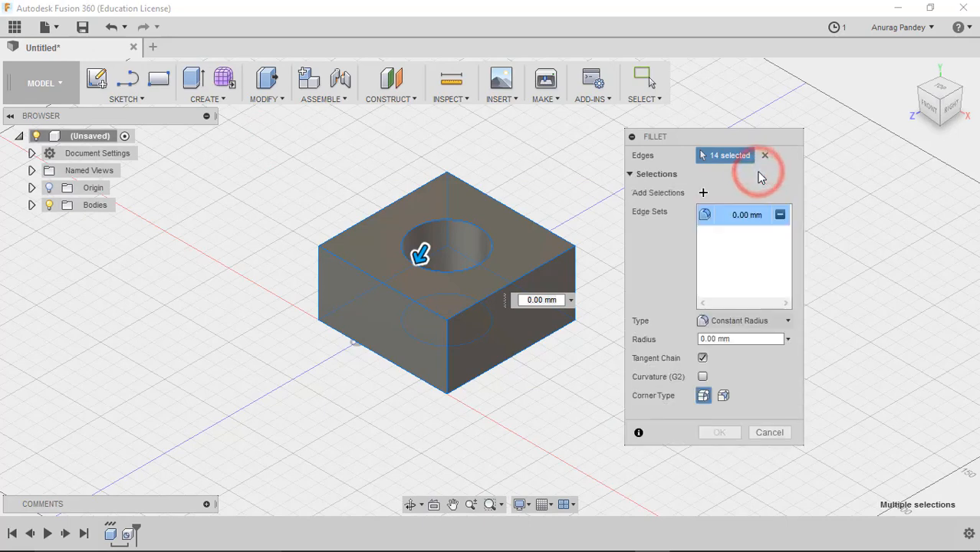
click(762, 170)
drag(701, 209, 767, 212)
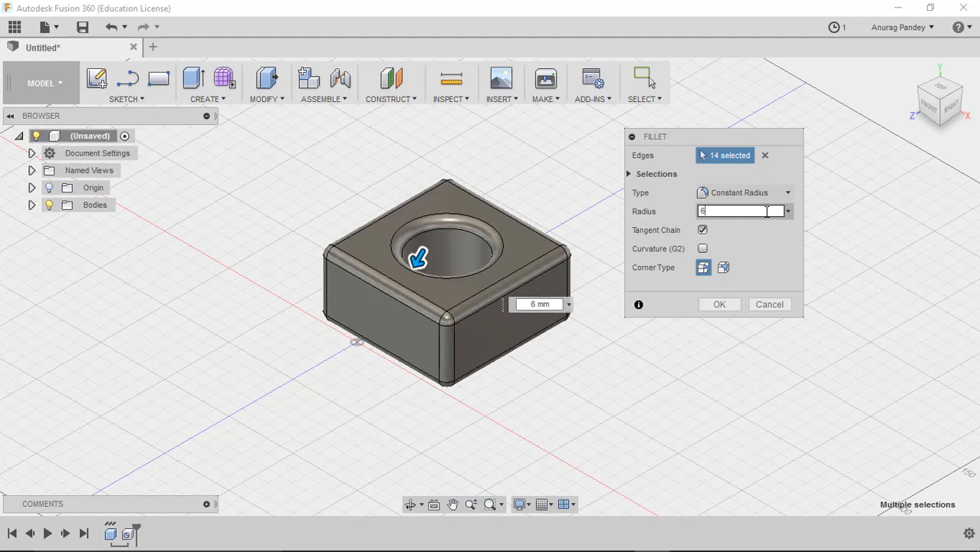
key(Return)
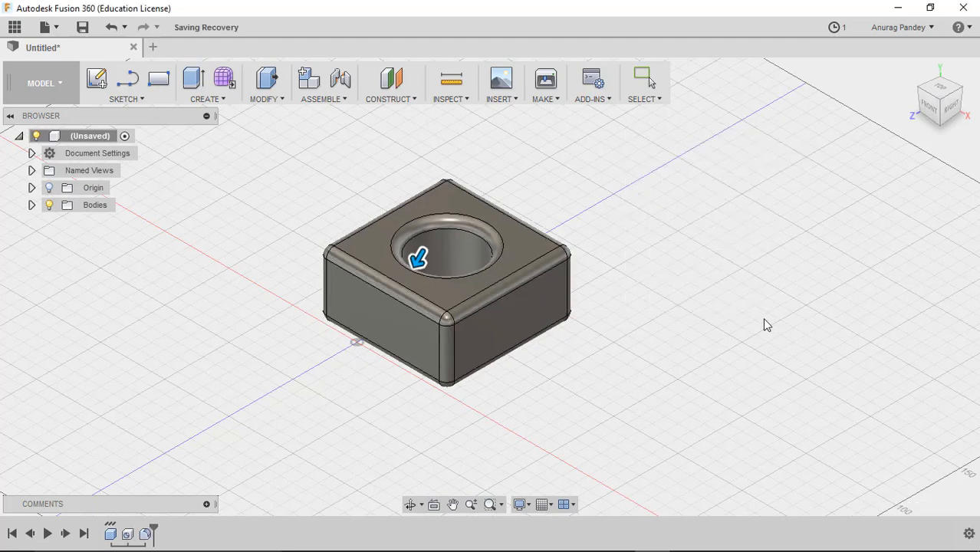
click(668, 221)
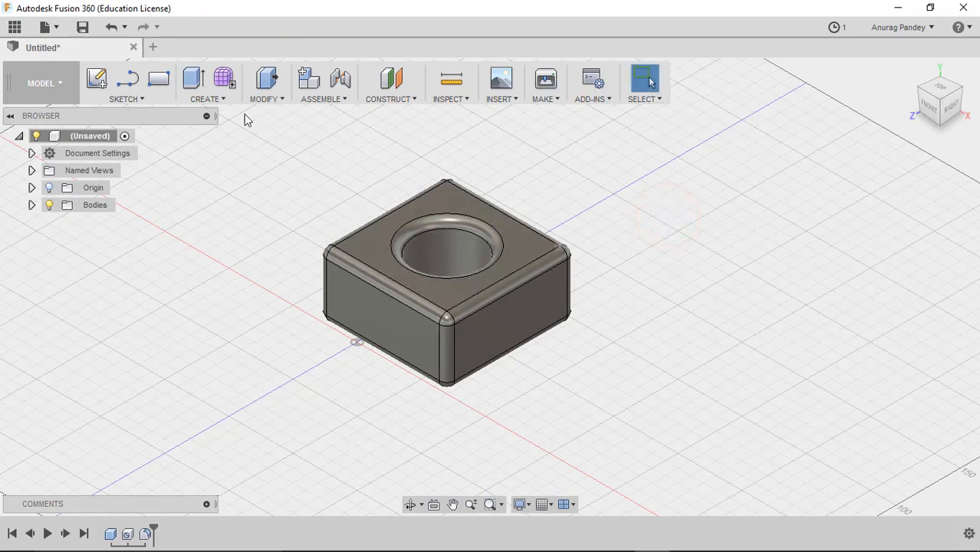
Examine the rounded edges of the box and hole up close from the back and side
mouse_move(948, 103)
mouse_down()
mouse_move(898, 184)
mouse_move(901, 155)
mouse_up()
scroll(843, 221, down, 1)
scroll(822, 226, up, 4)
scroll(493, 266, up, 3)
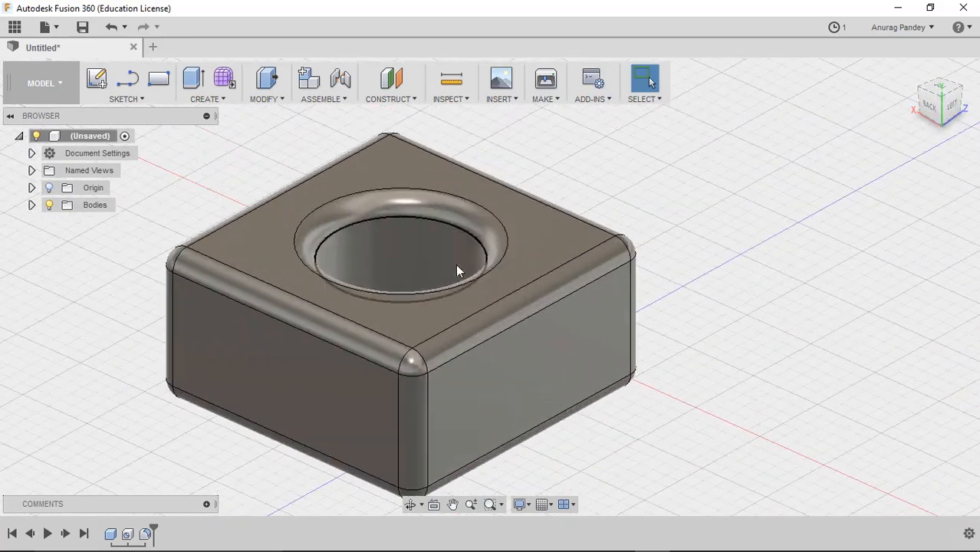
mouse_move(464, 297)
middle_down()
mouse_move(532, 282)
mouse_move(538, 263)
middle_up()
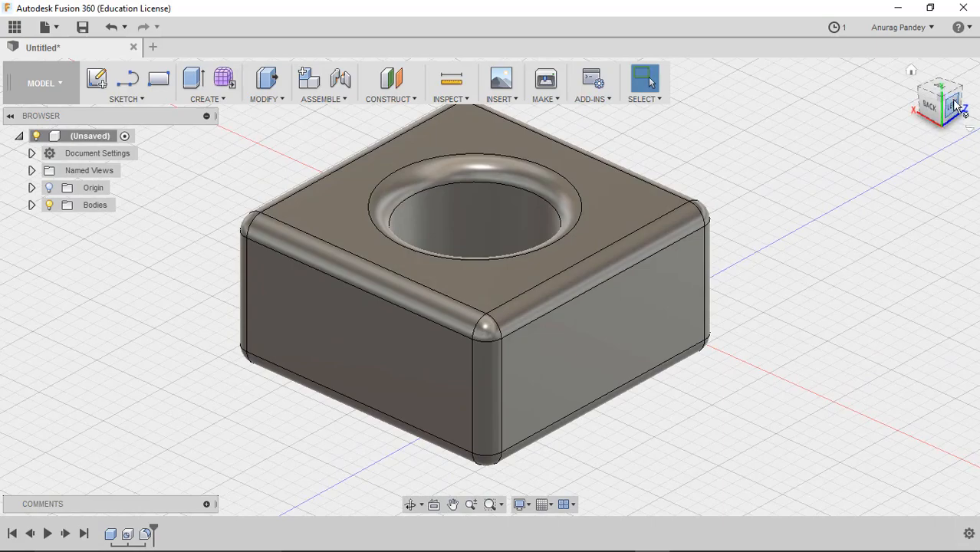
mouse_move(954, 101)
mouse_down()
mouse_move(924, 116)
mouse_move(559, 460)
mouse_move(385, 443)
mouse_move(319, 346)
mouse_move(321, 363)
mouse_move(376, 405)
mouse_move(767, 391)
mouse_up()
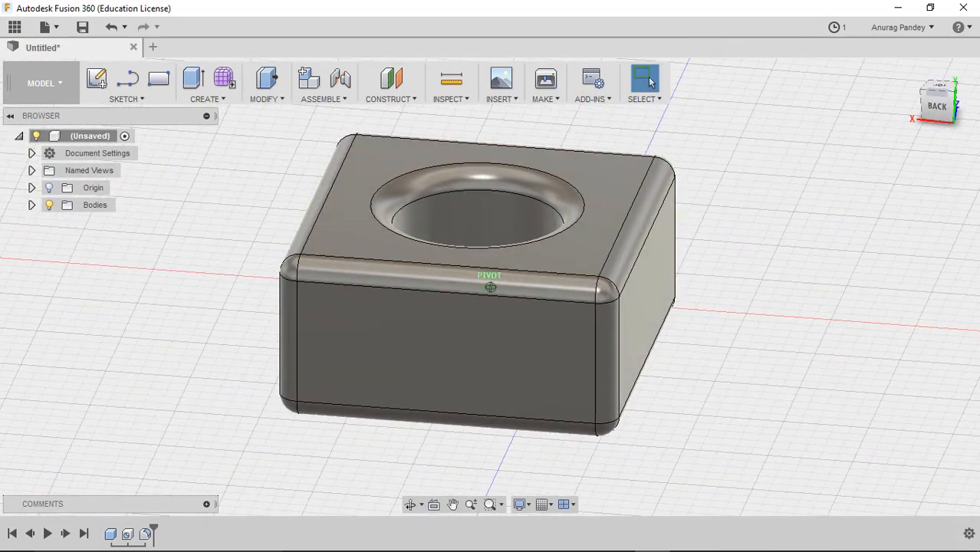
right_click(711, 132)
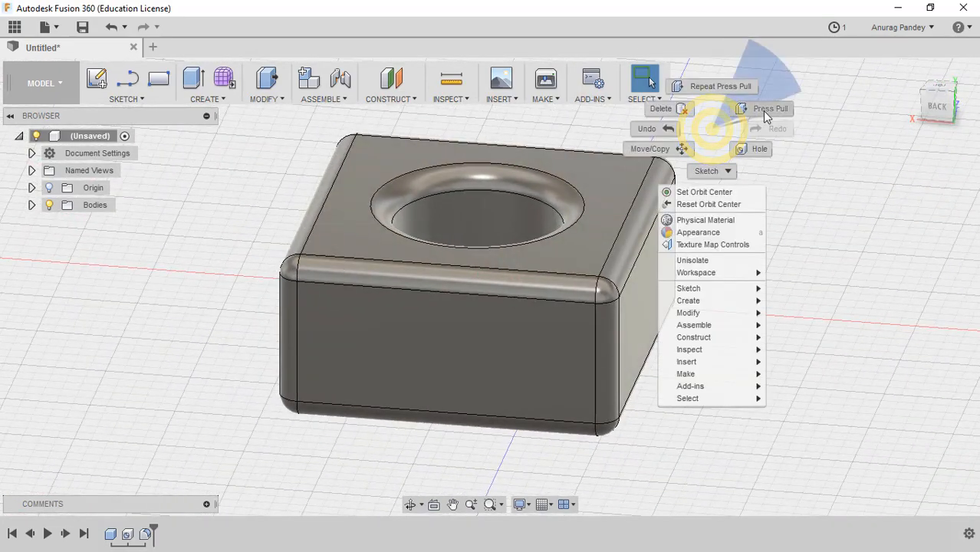
click(823, 191)
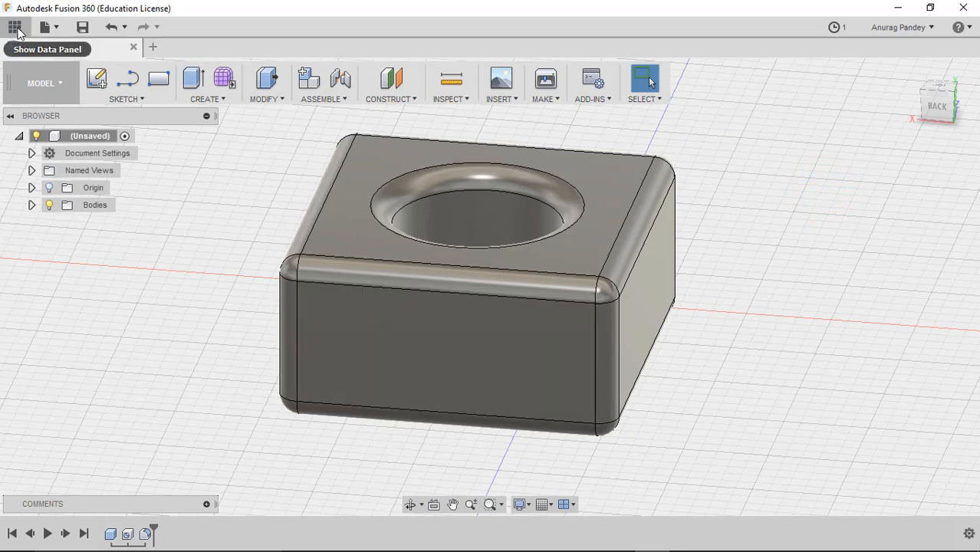
Save the design as My First Box in the master branch of Demo Project
click(44, 27)
click(60, 130)
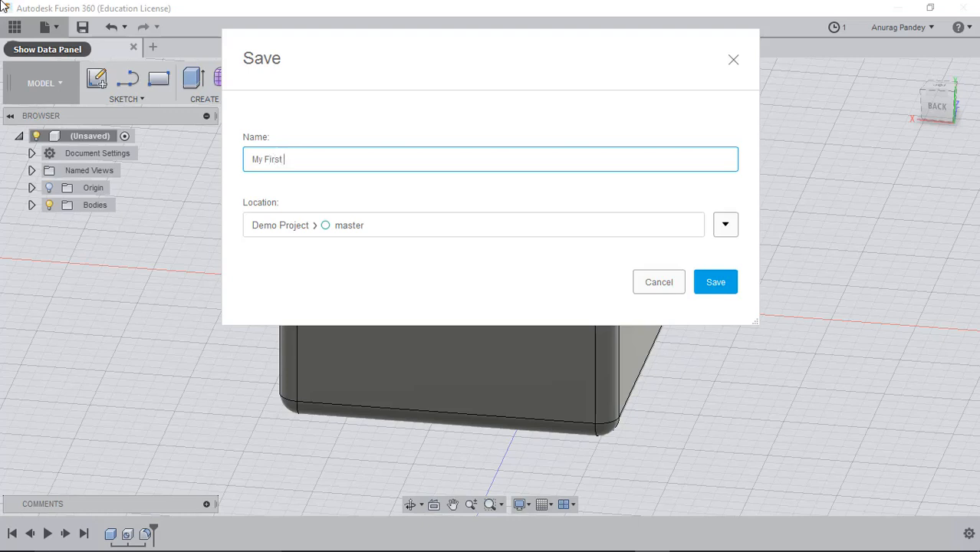
text(x)
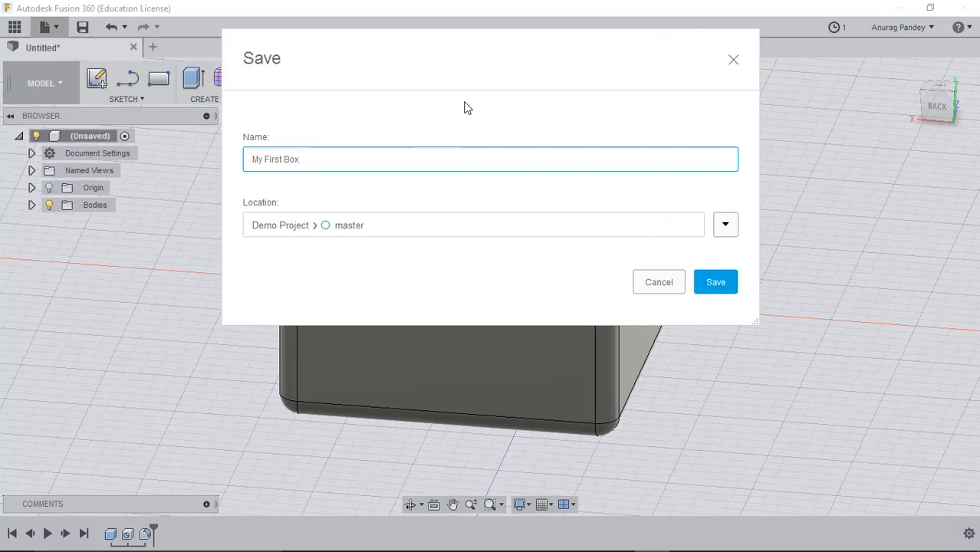
click(725, 224)
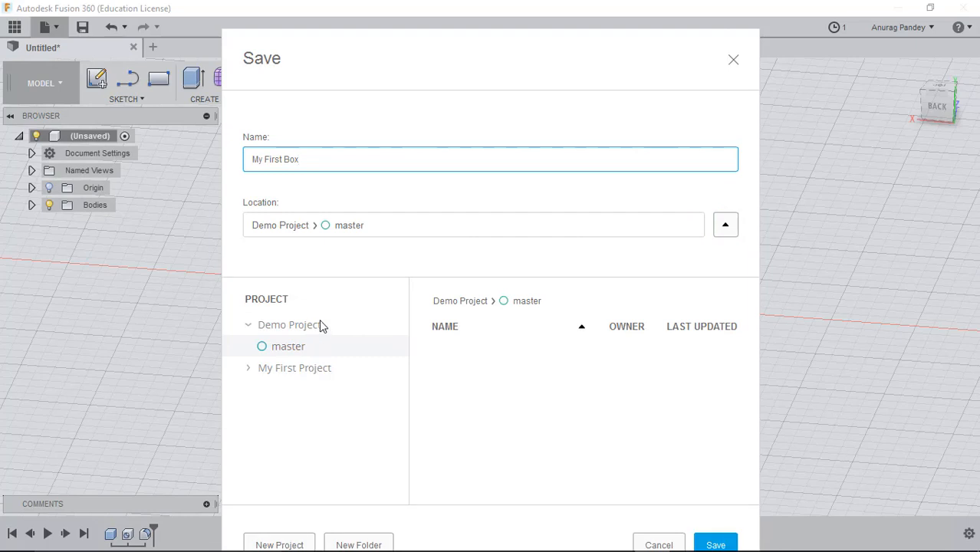
click(676, 365)
click(731, 545)
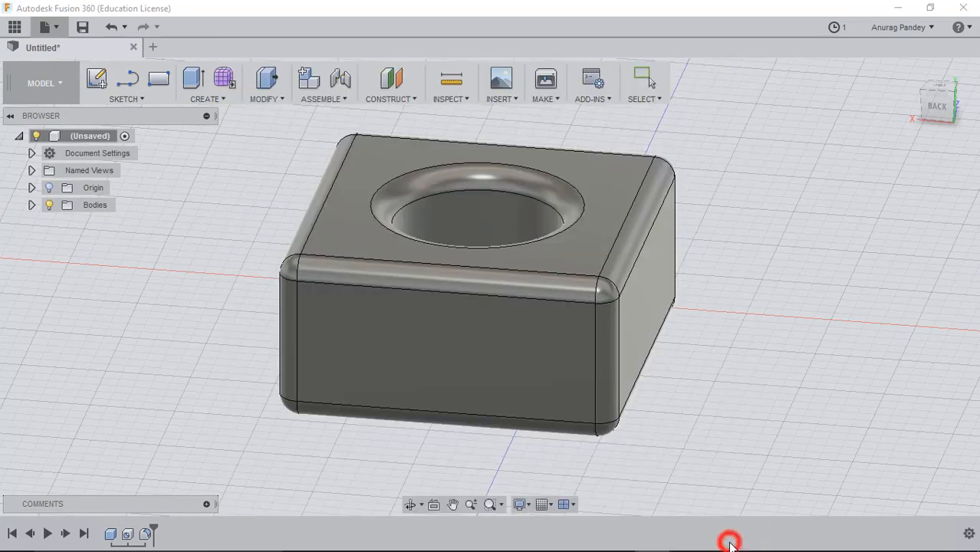
Browse the Demo Project data and open the saved My First Box design
click(14, 27)
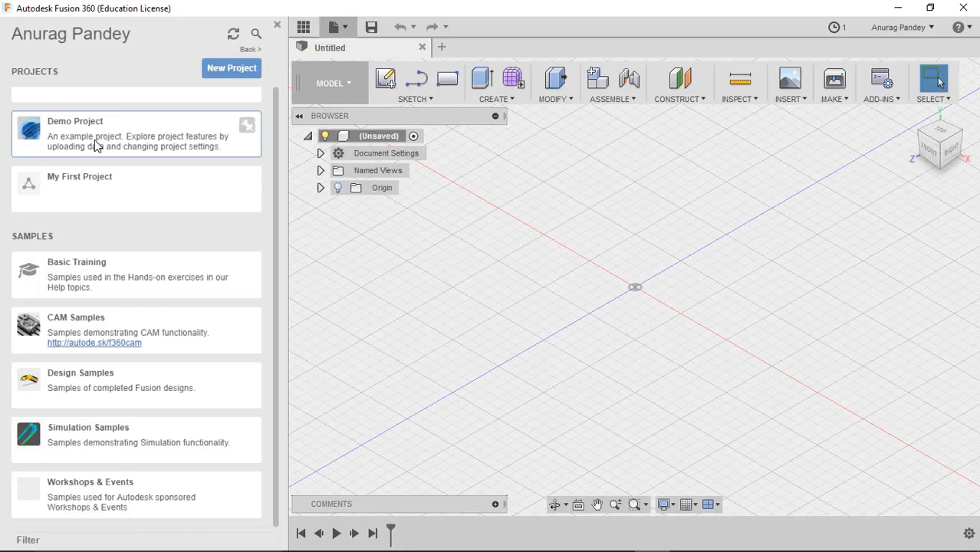
click(96, 145)
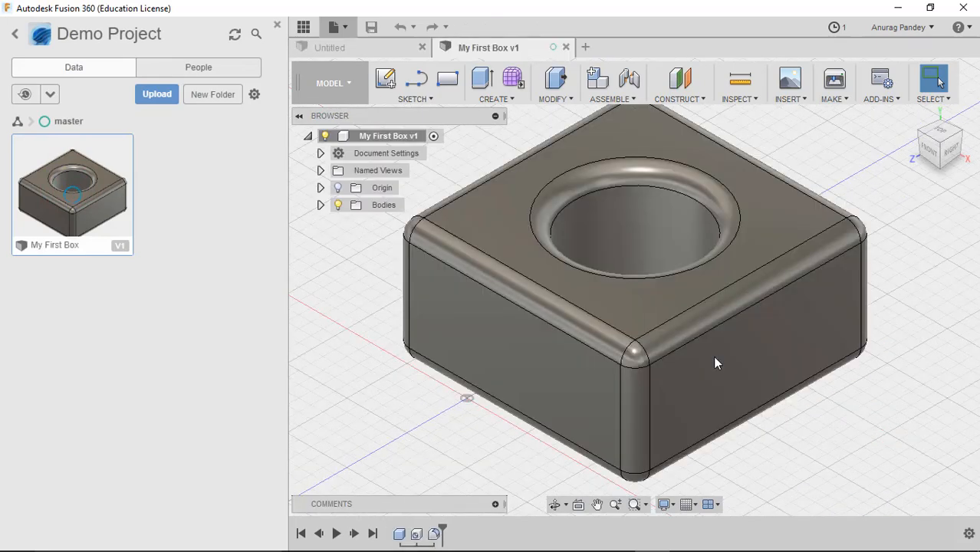
scroll(479, 318, up, 5)
scroll(478, 318, down, 5)
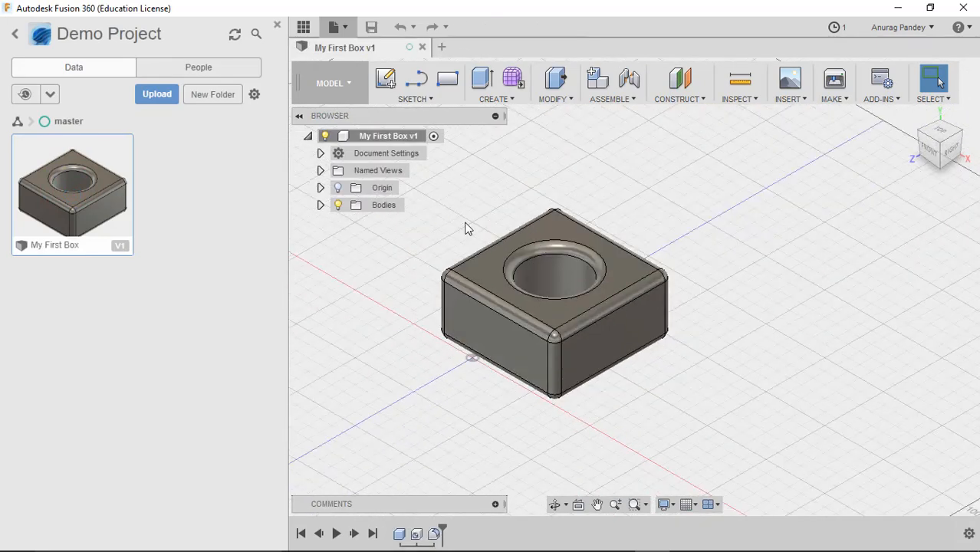
scroll(468, 232, up, 3)
scroll(469, 237, down, 2)
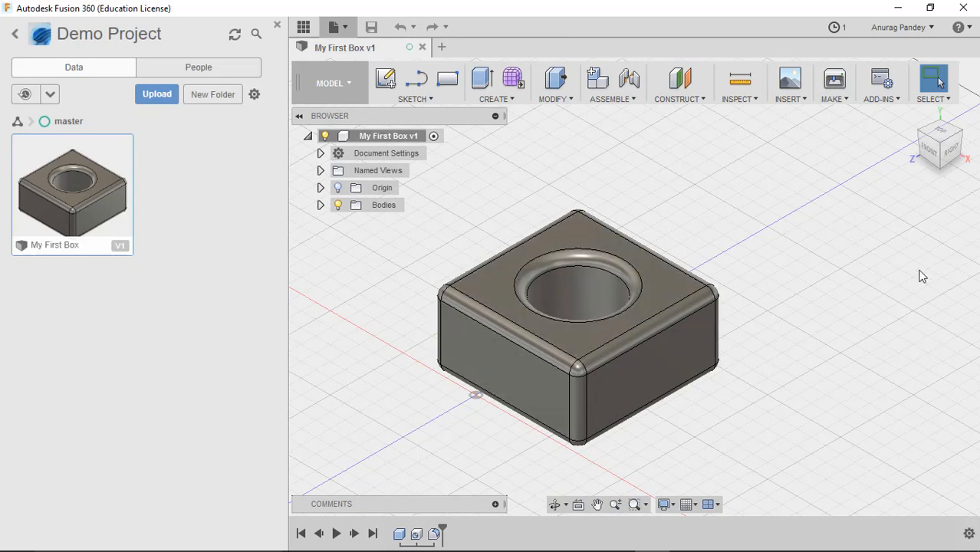
Hide the project data so the My First Box model fills the canvas
click(341, 111)
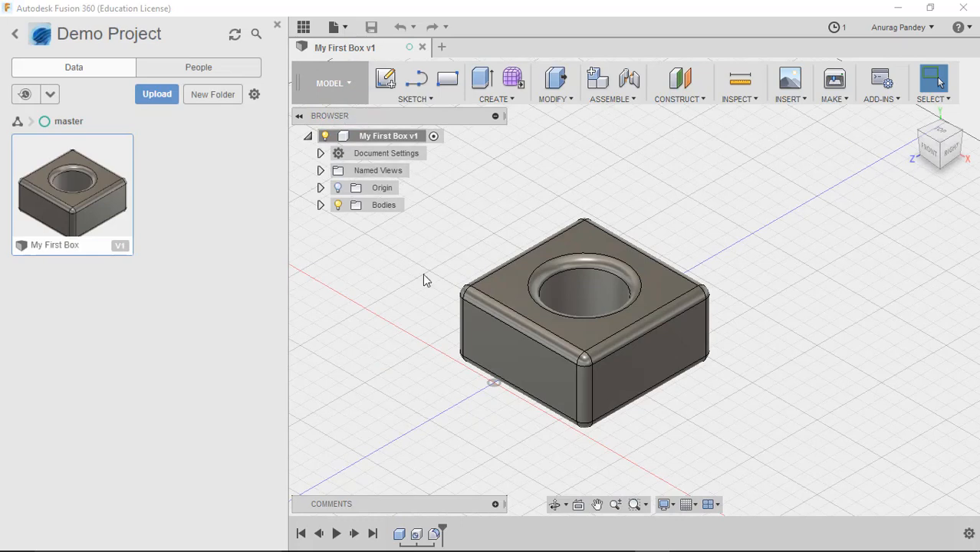
scroll(633, 358, down, 2)
scroll(633, 359, up, 5)
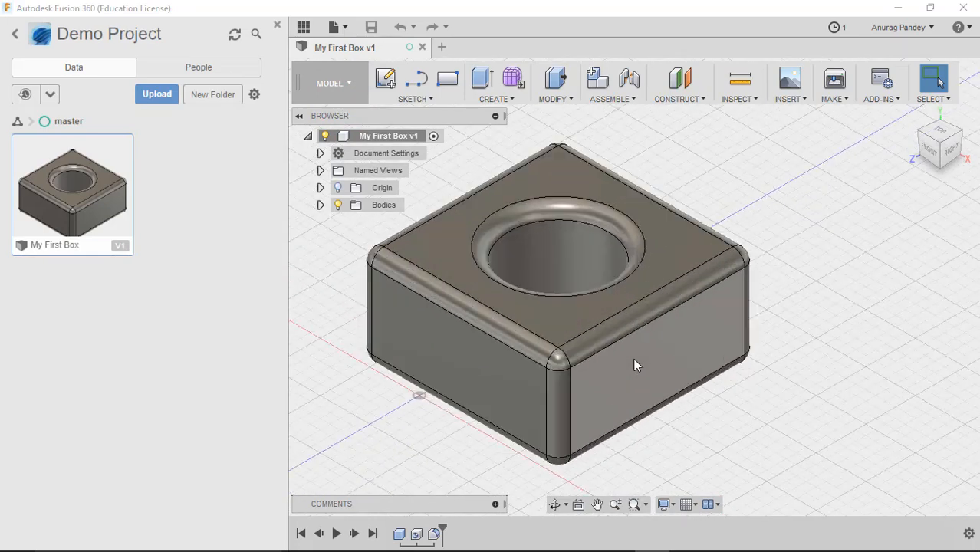
middle_drag(534, 242, 609, 253)
click(277, 26)
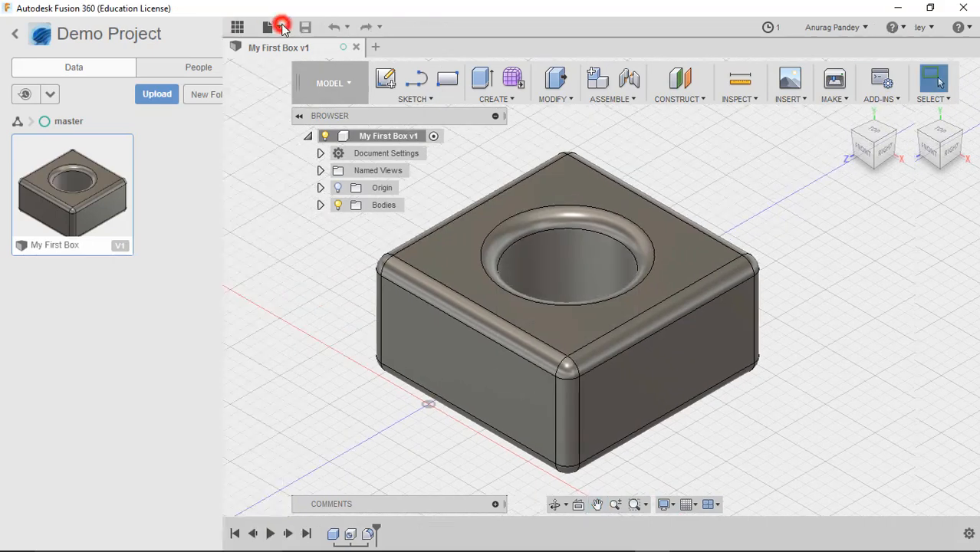
scroll(439, 254, down, 2)
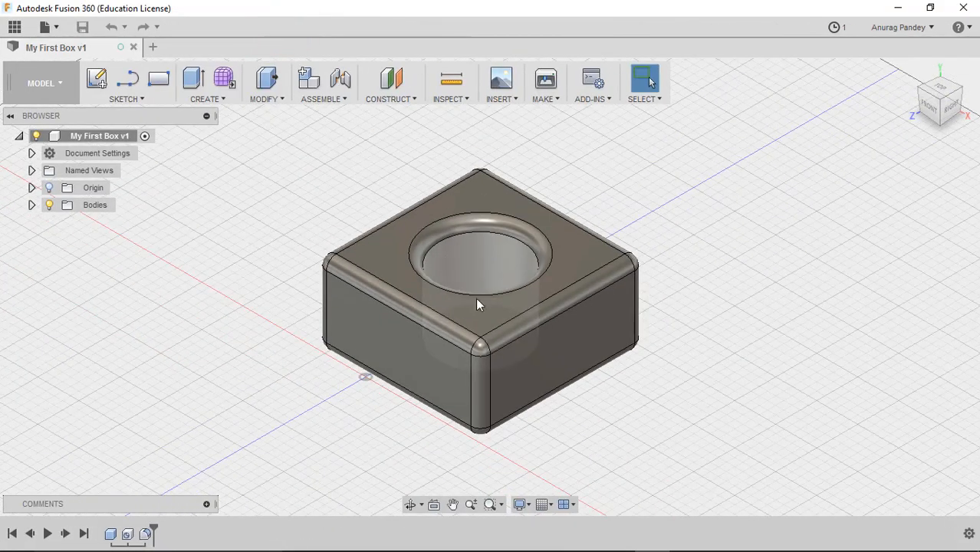
Switch My First Box to the Render workspace and inspect the shaded model from the back, side and above
click(43, 84)
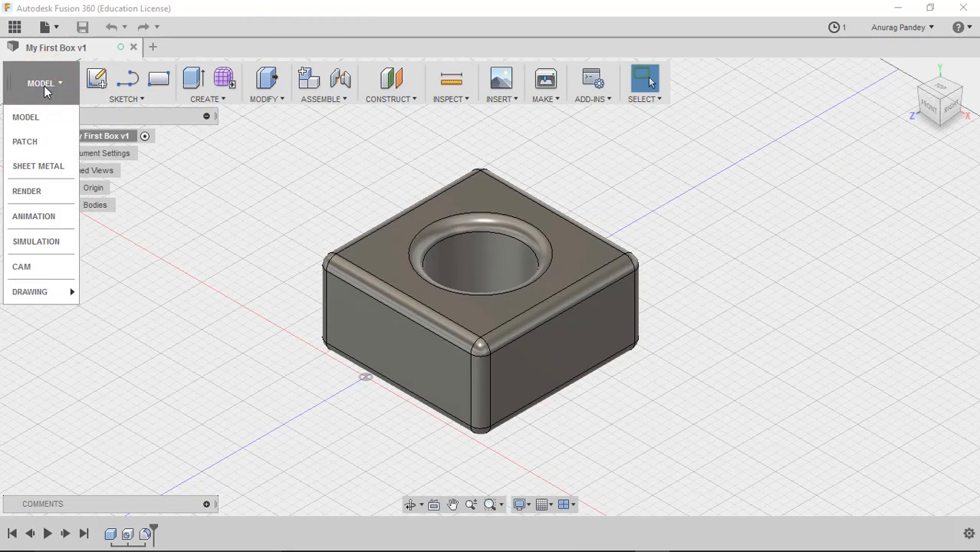
click(29, 192)
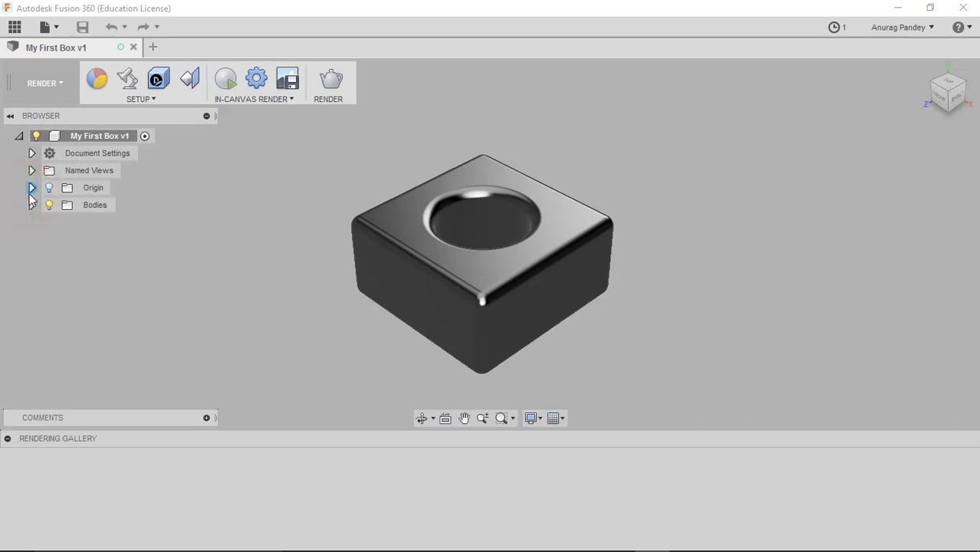
scroll(539, 288, up, 2)
scroll(535, 297, down, 6)
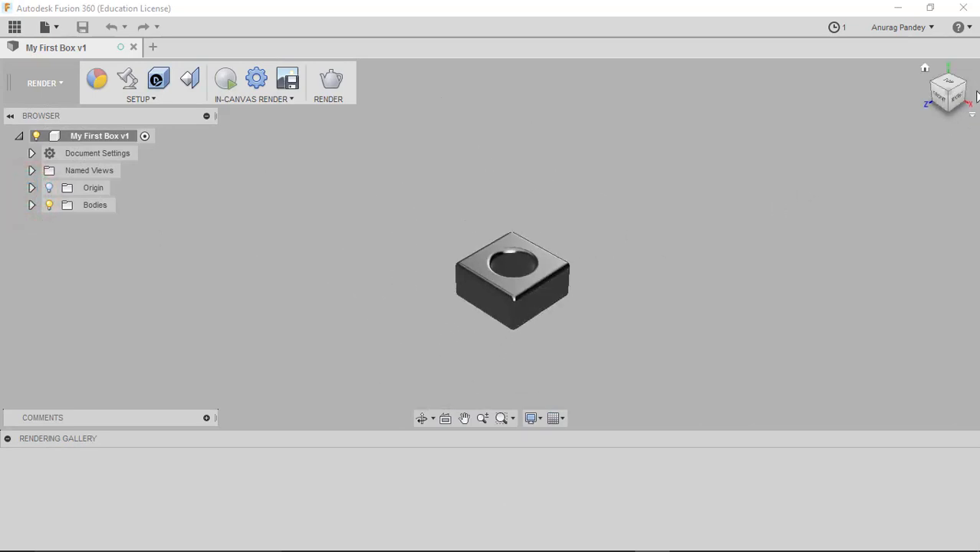
click(949, 83)
mouse_move(958, 88)
mouse_down()
mouse_move(942, 98)
mouse_move(959, 94)
mouse_up()
scroll(496, 261, down, 2)
scroll(491, 270, up, 5)
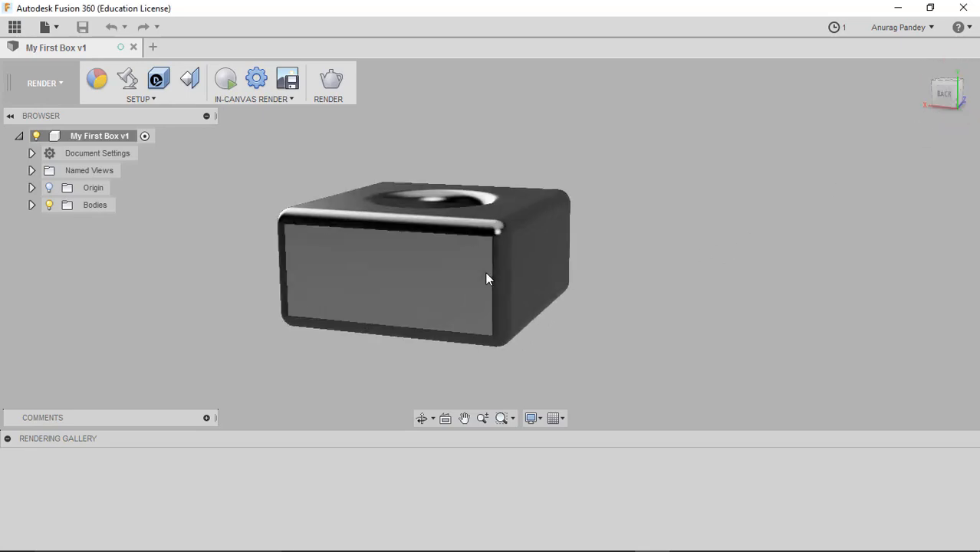
mouse_move(958, 94)
mouse_down()
mouse_move(948, 106)
mouse_move(948, 88)
mouse_move(955, 105)
mouse_move(948, 89)
mouse_move(941, 120)
mouse_move(871, 185)
mouse_up()
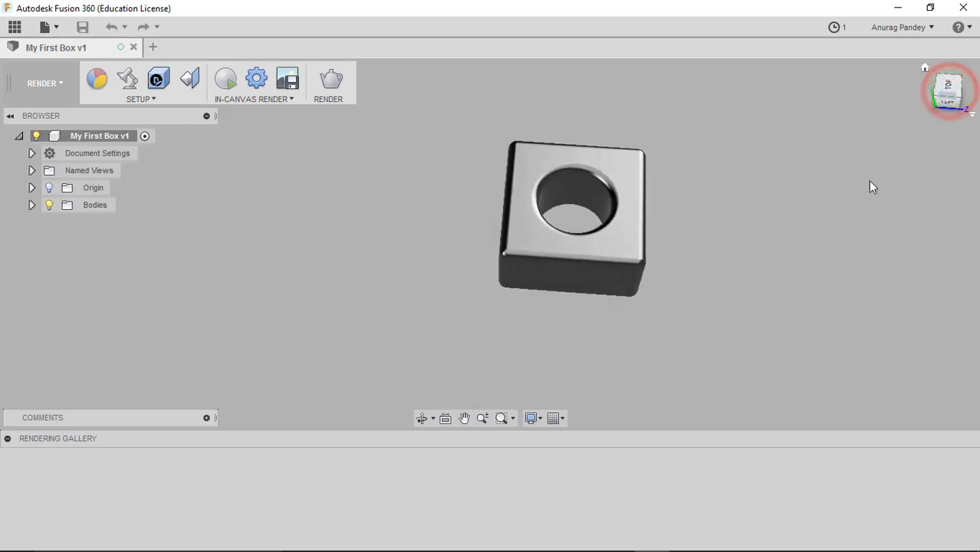
Expand the Comments area of My First Box to look at the comment entry options, and collapse it again
click(431, 465)
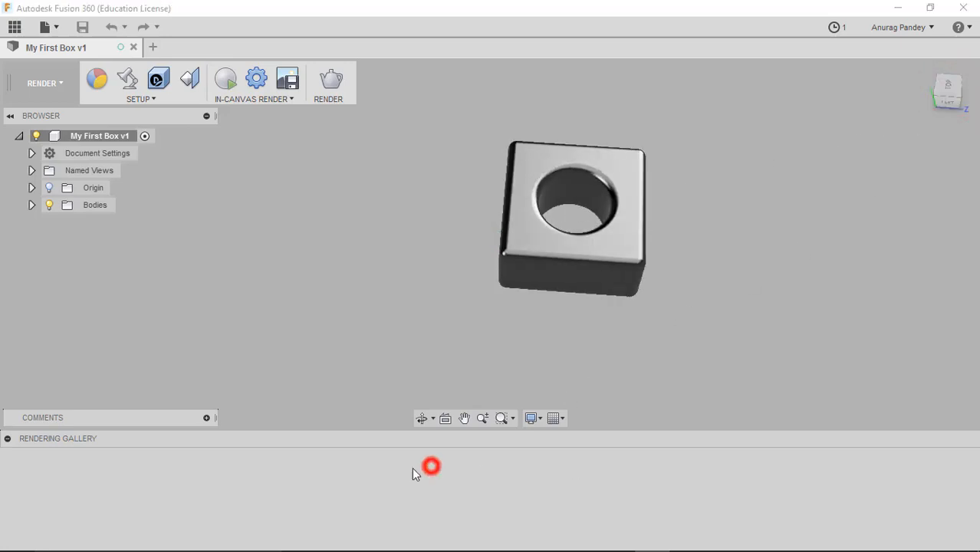
click(206, 419)
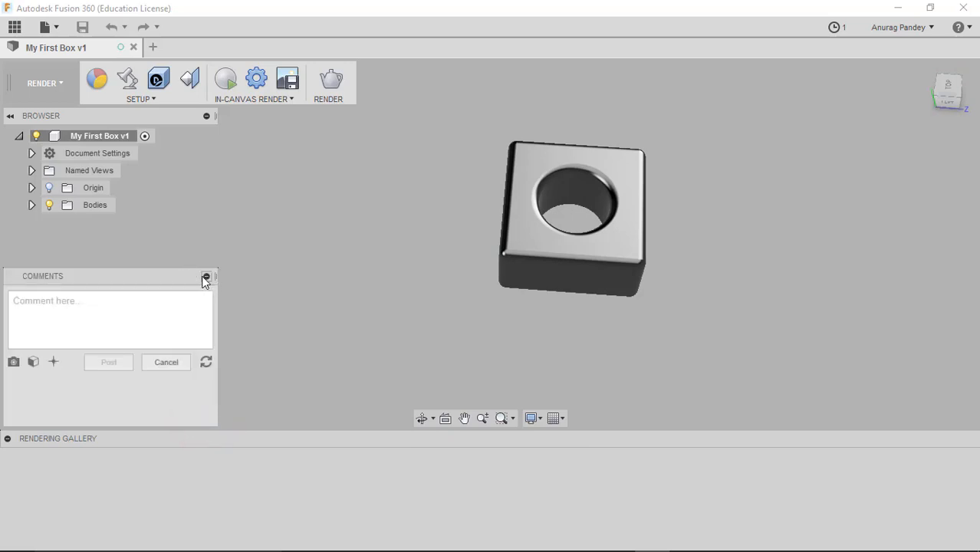
click(205, 277)
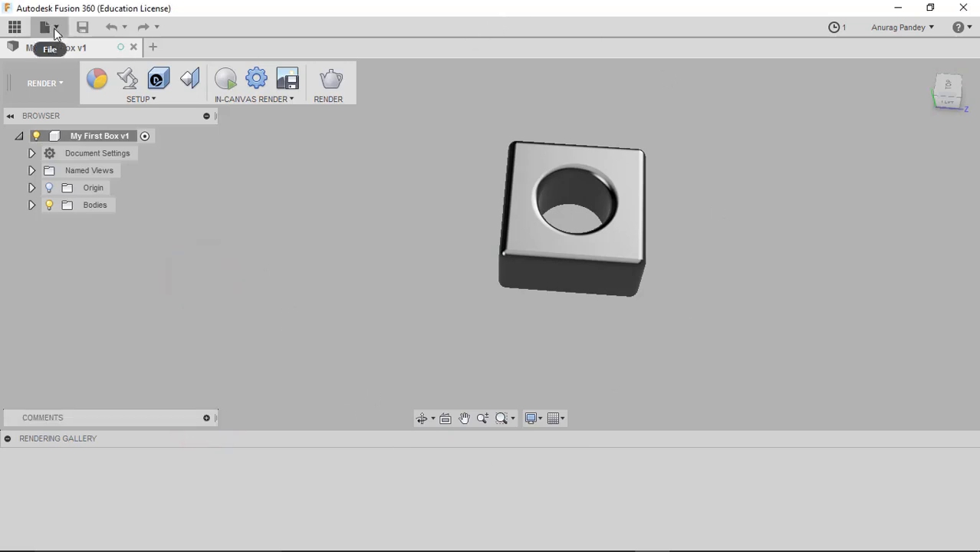
Set the environment brightness to 0 lx in the render scene settings and try to undo the change
click(42, 85)
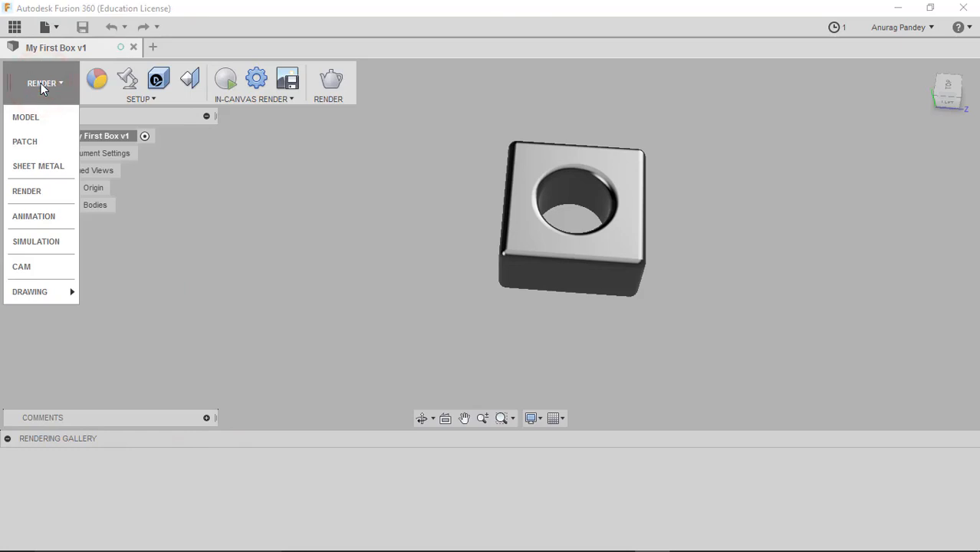
click(128, 79)
click(128, 83)
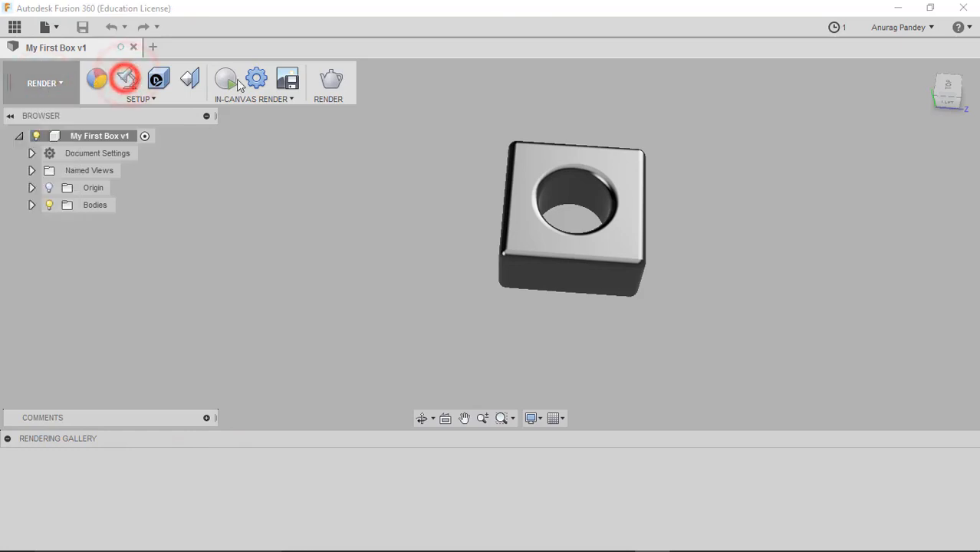
mouse_move(865, 255)
mouse_down()
mouse_move(914, 244)
mouse_move(943, 258)
mouse_move(856, 267)
mouse_up()
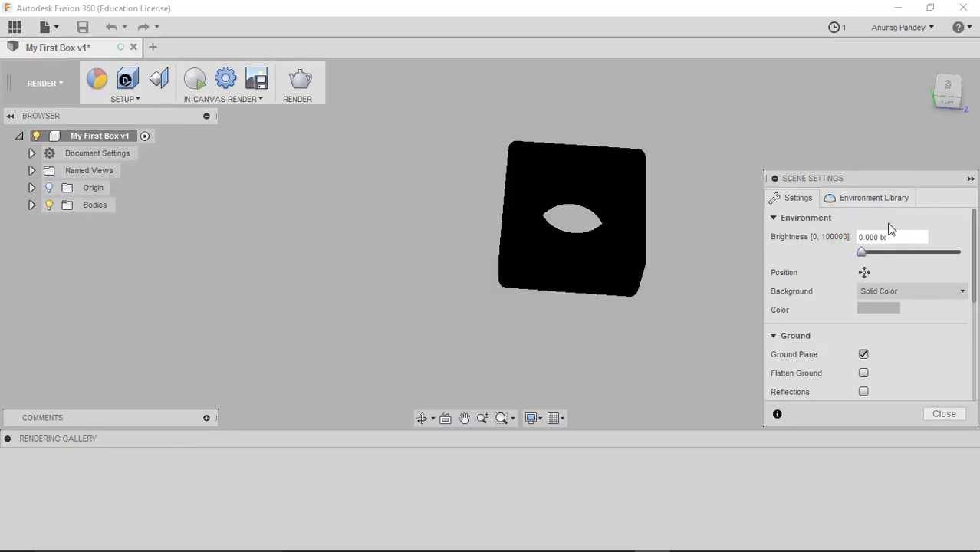
click(945, 414)
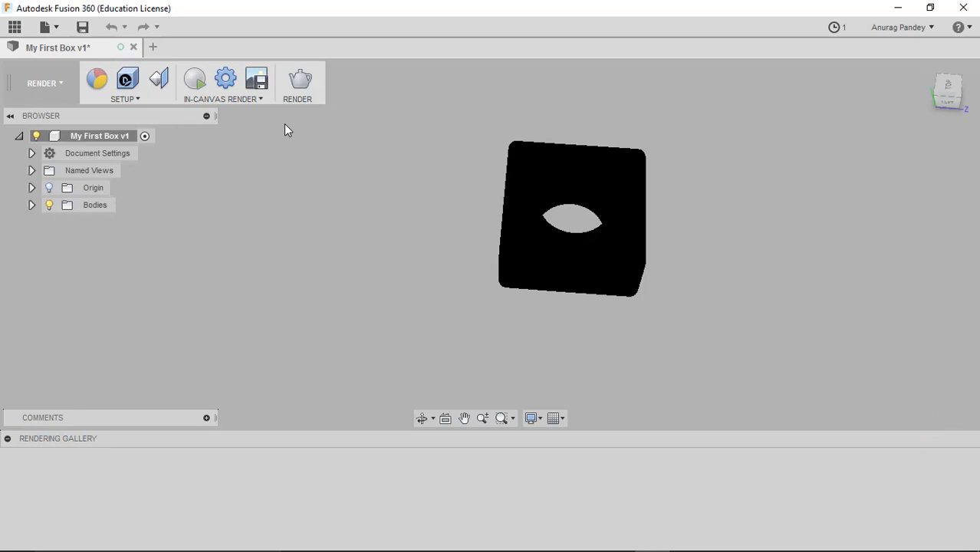
click(114, 27)
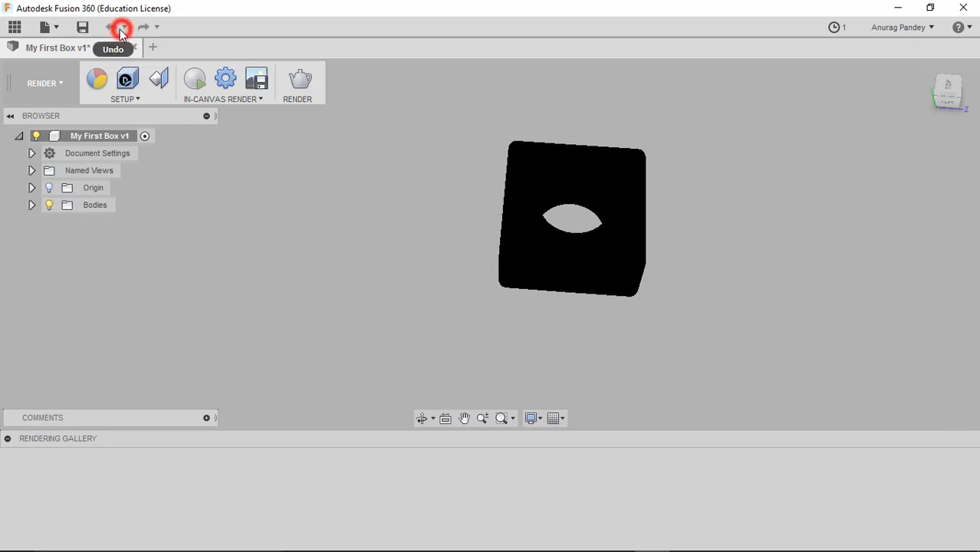
Switch My First Box to the Model workspace and restore the Home view after orbiting the box
click(38, 83)
click(40, 115)
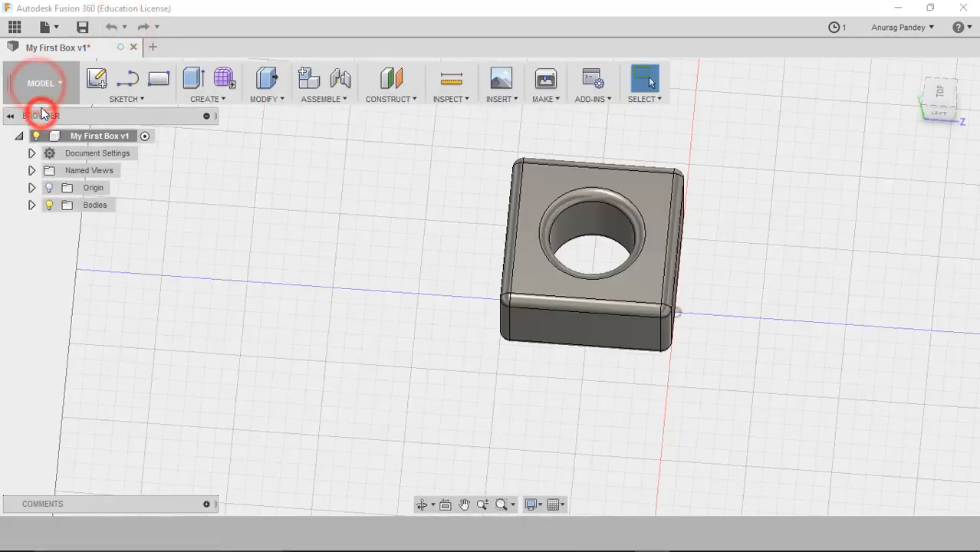
click(940, 107)
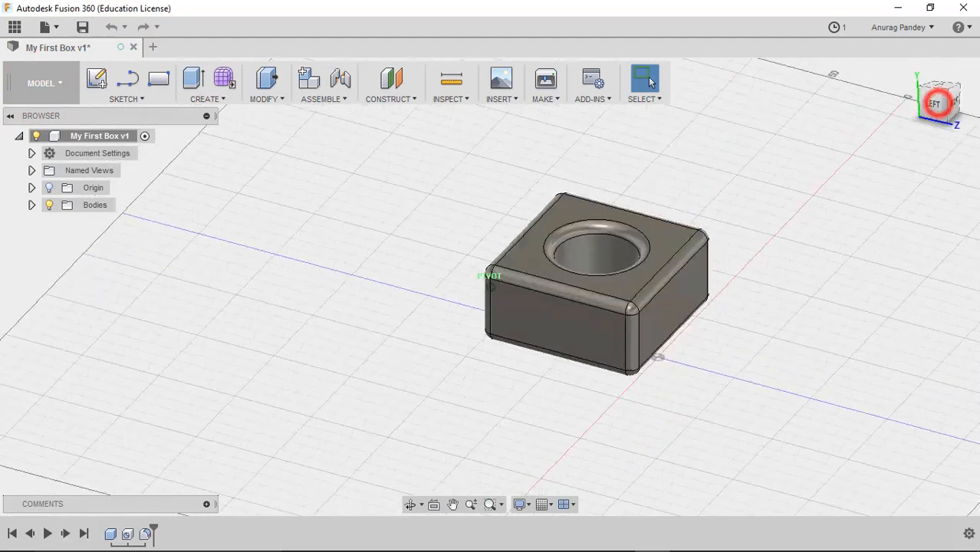
drag(937, 102, 942, 69)
click(913, 70)
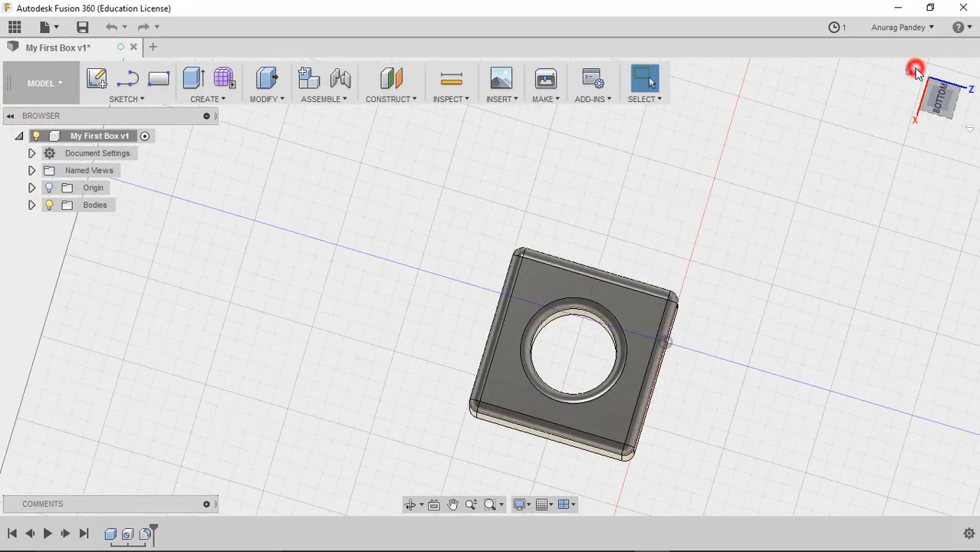
Examine the contents of the Bodies, Origin, Named Views and Document Settings nodes of My First Box
click(20, 136)
click(20, 136)
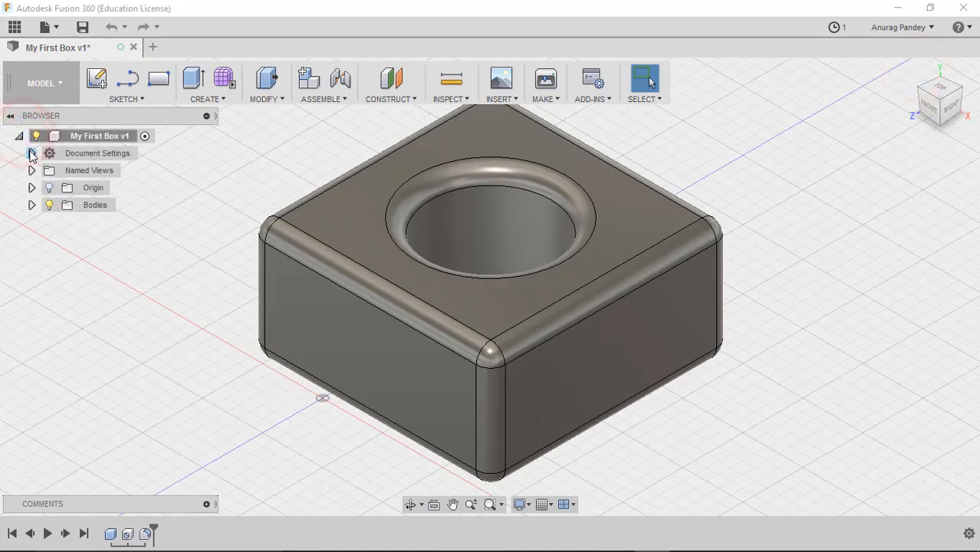
click(31, 205)
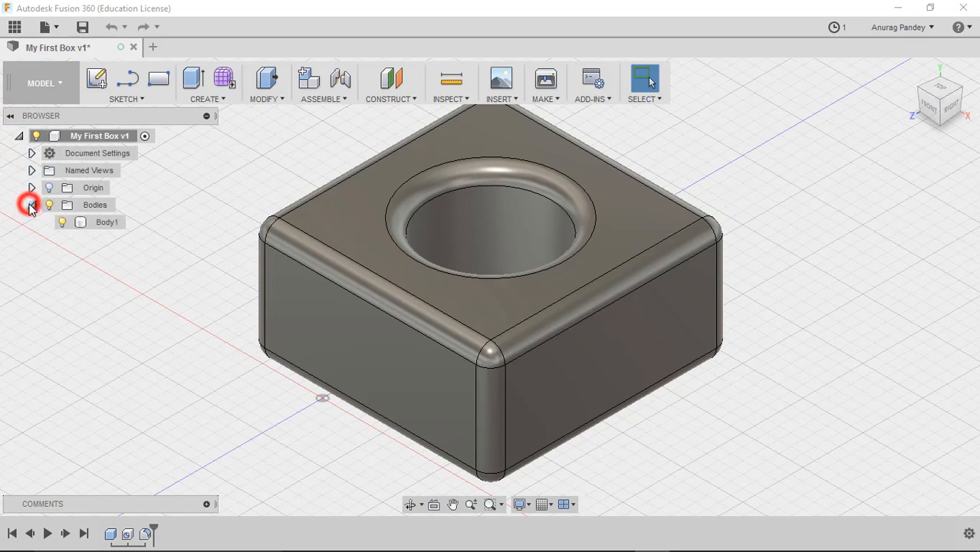
click(31, 205)
click(32, 188)
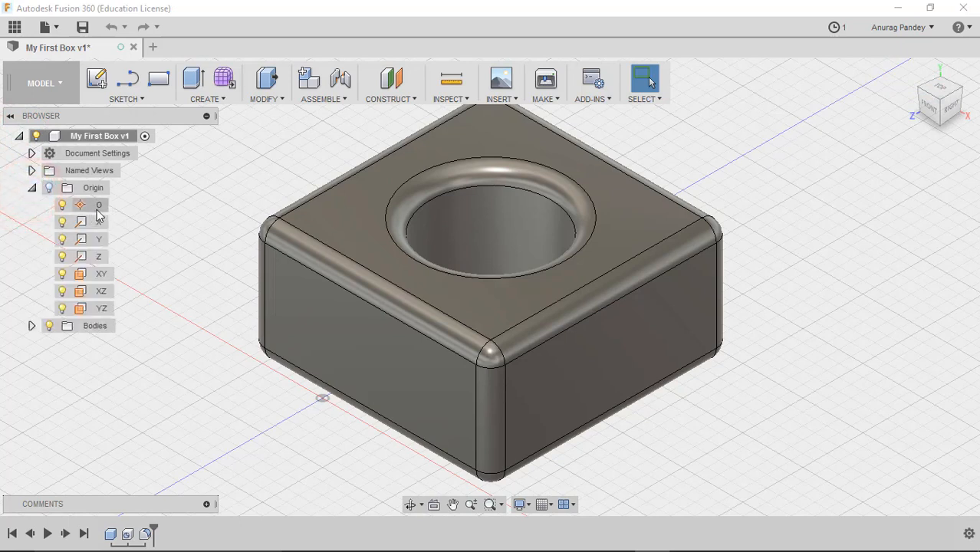
click(31, 188)
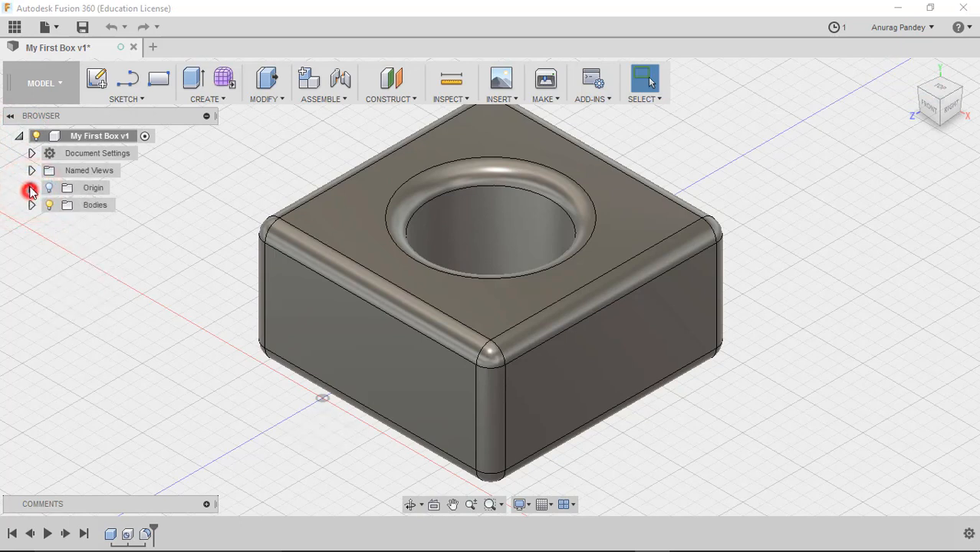
click(32, 170)
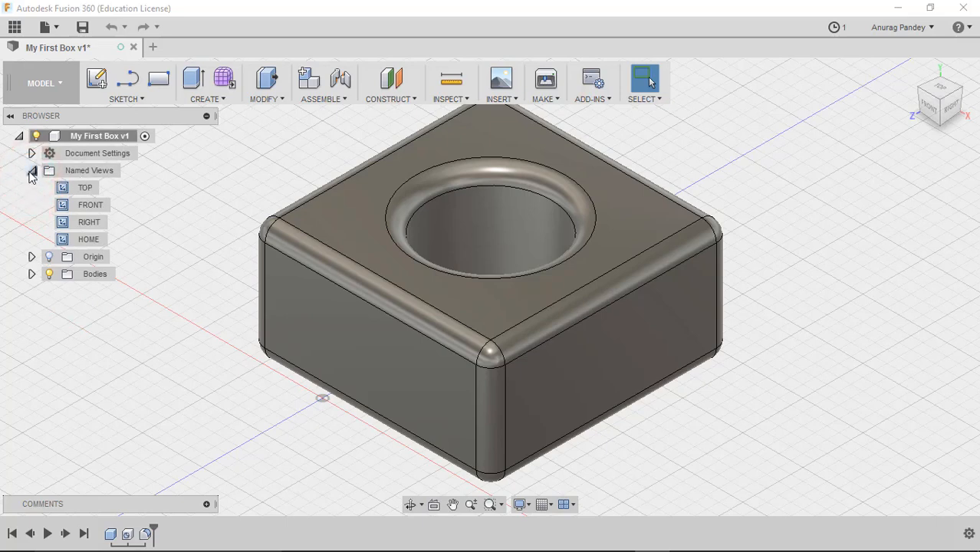
click(31, 170)
click(32, 154)
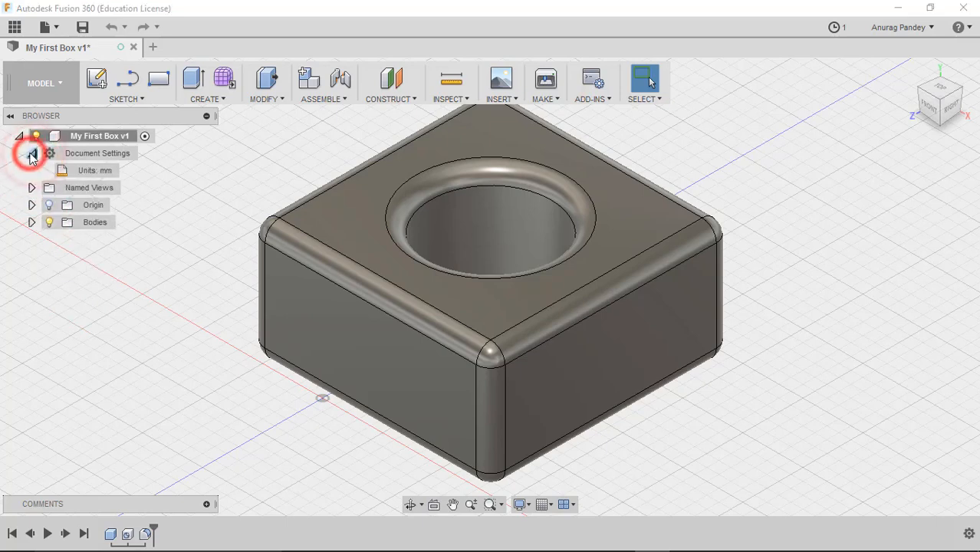
click(31, 153)
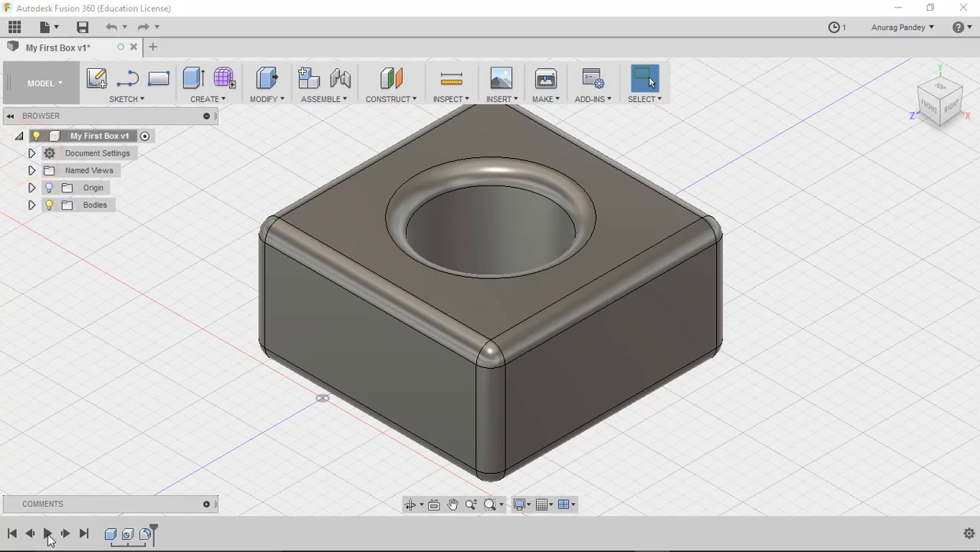
Step the design history back before the first feature and forward again through the box, hole and fillet
click(29, 534)
click(30, 534)
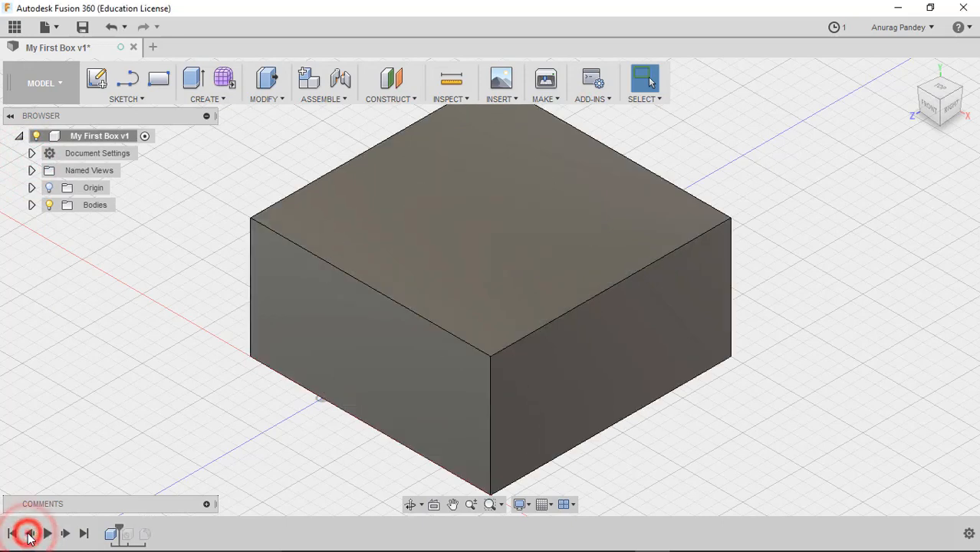
click(30, 534)
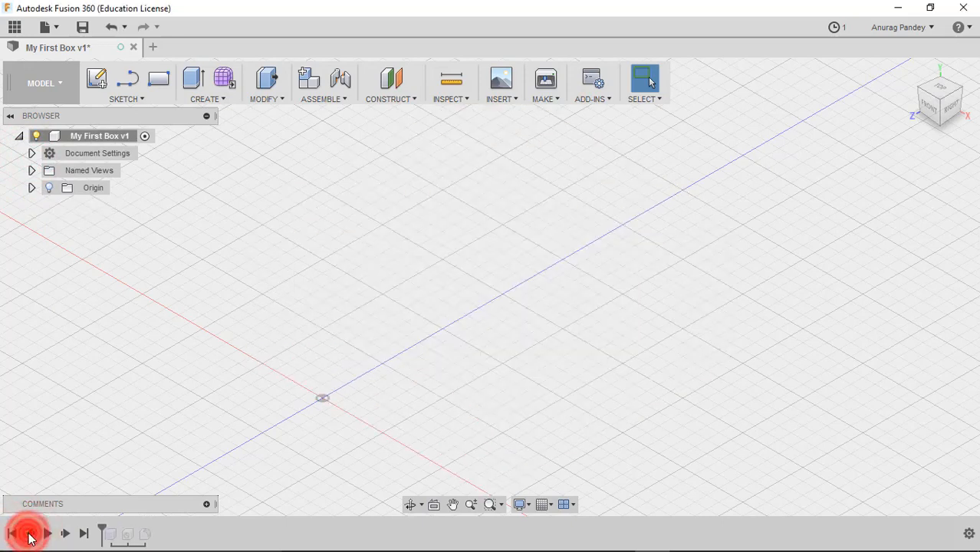
click(64, 535)
click(64, 535)
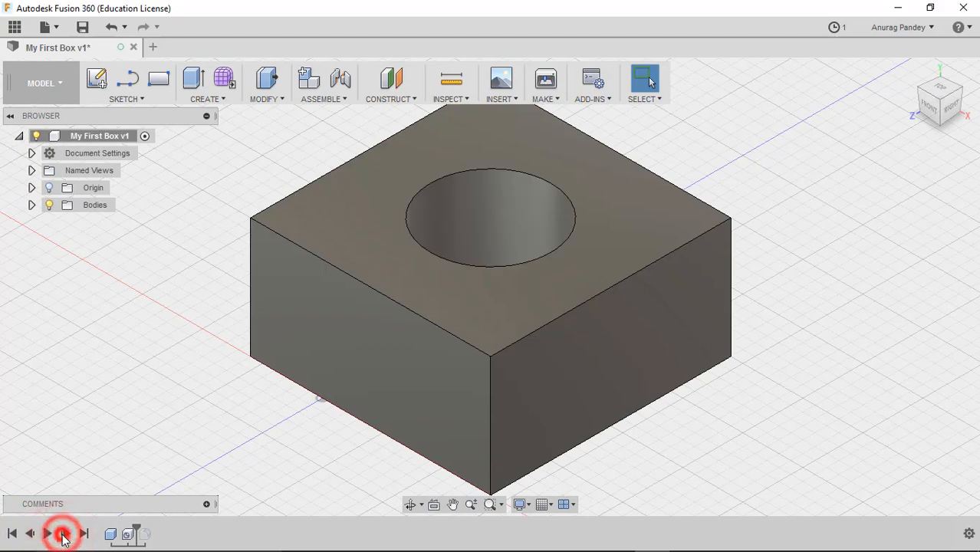
click(64, 535)
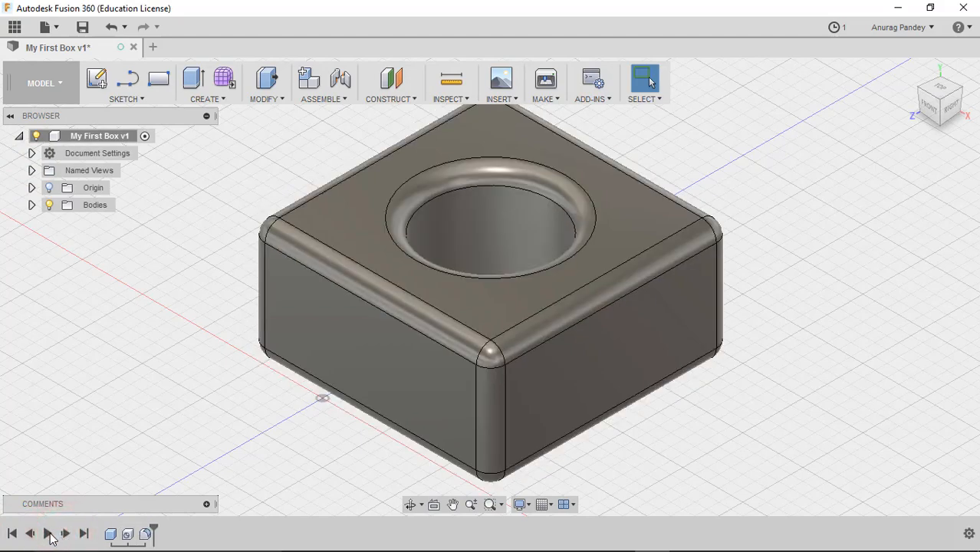
Replay the modelling history of My First Box and try moving the history marker around the fillet feature
click(49, 534)
click(48, 534)
click(48, 534)
click(48, 534)
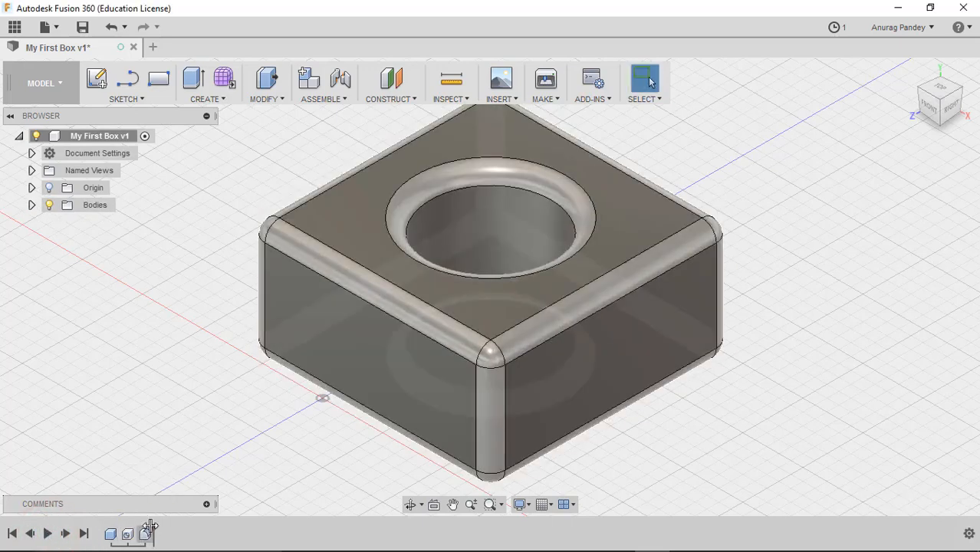
click(150, 527)
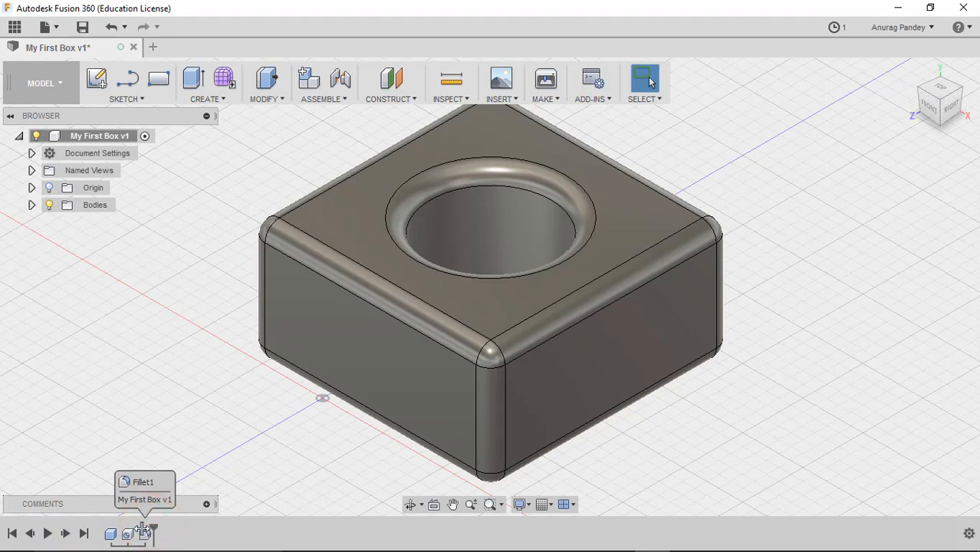
mouse_move(140, 529)
mouse_down()
mouse_move(100, 529)
mouse_move(153, 530)
mouse_up()
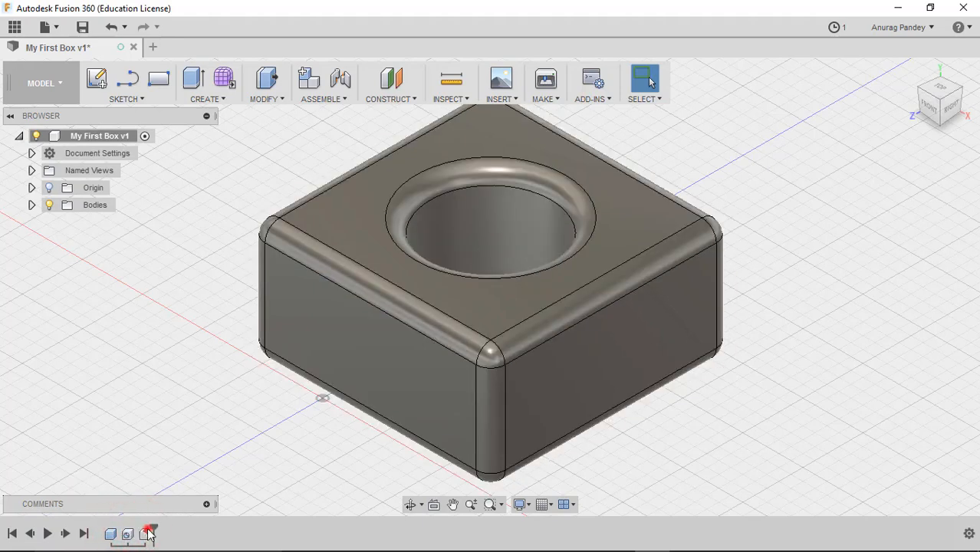
Highlight the fillet feature on the model, open its settings for inspection and cancel the edit
click(145, 534)
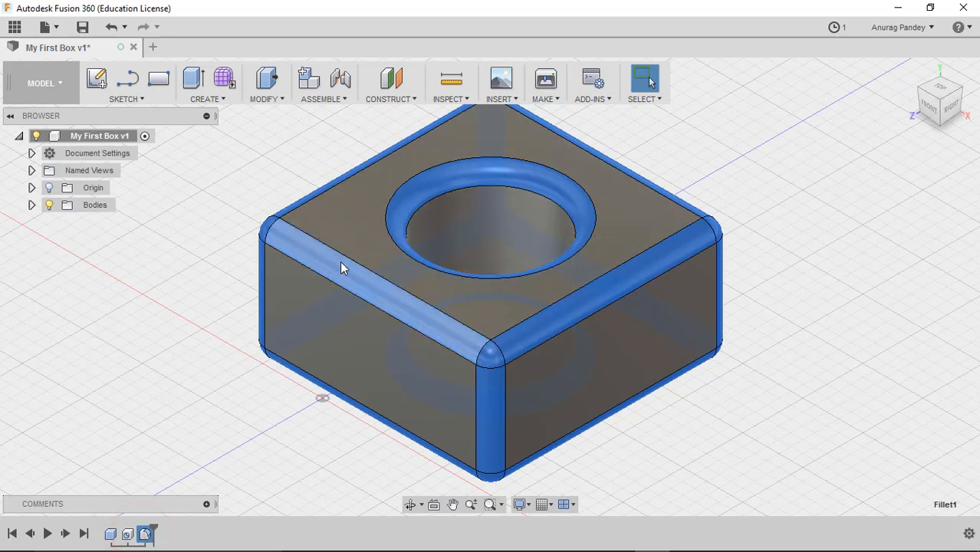
double_click(103, 535)
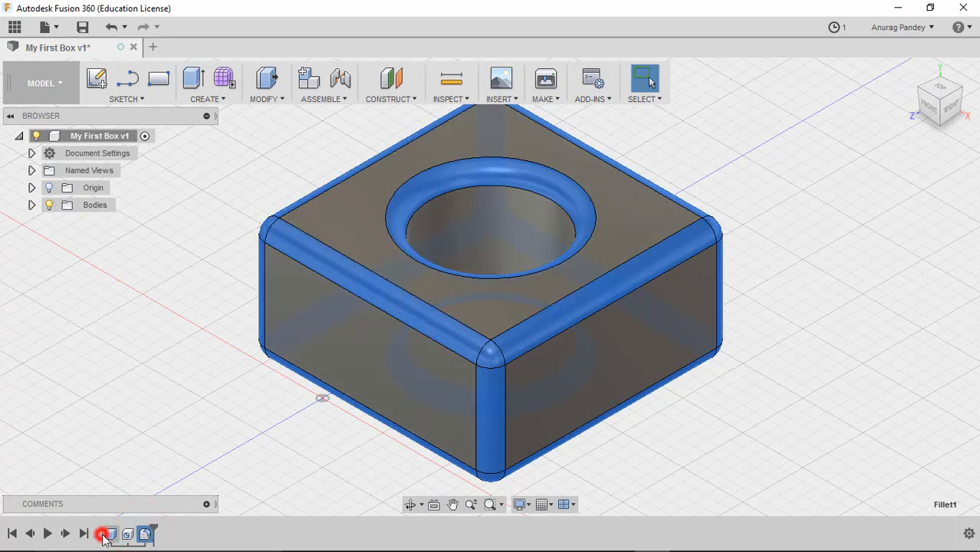
click(144, 535)
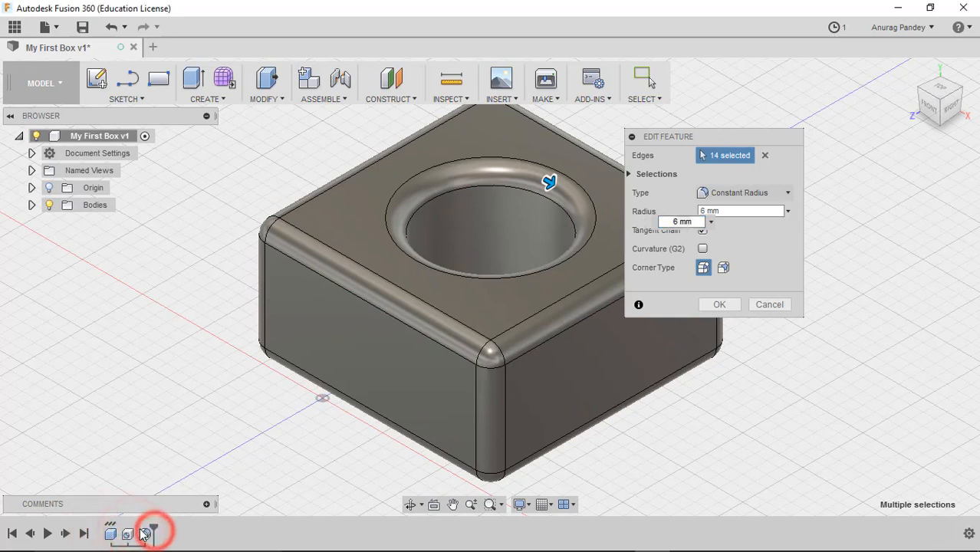
click(145, 519)
click(763, 305)
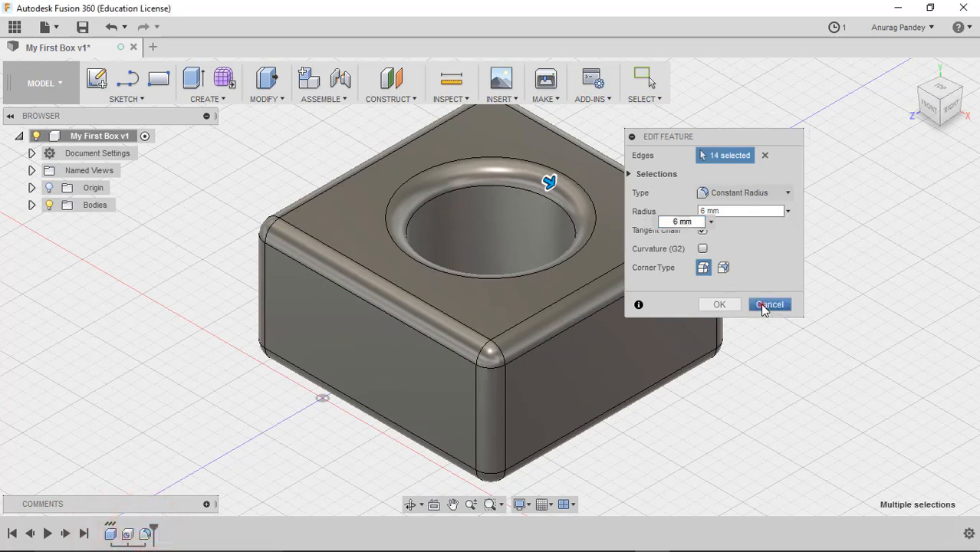
Highlight the hole, fillet and box features one after another on the model and clear the selection
click(127, 535)
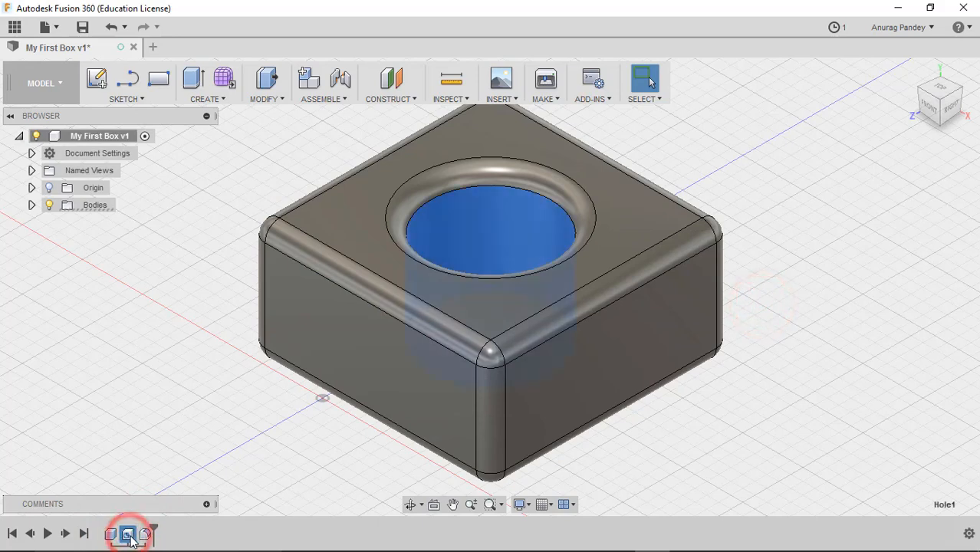
click(145, 535)
click(111, 534)
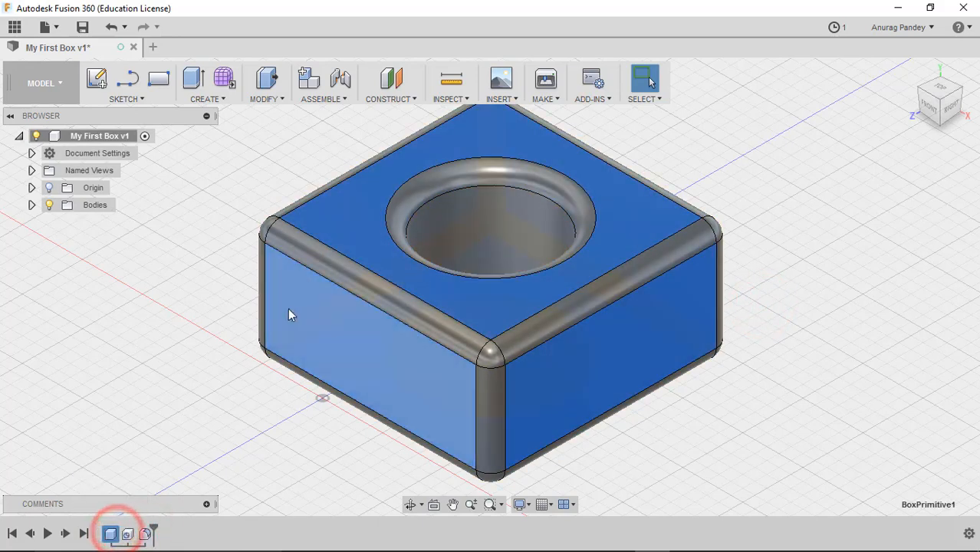
click(747, 198)
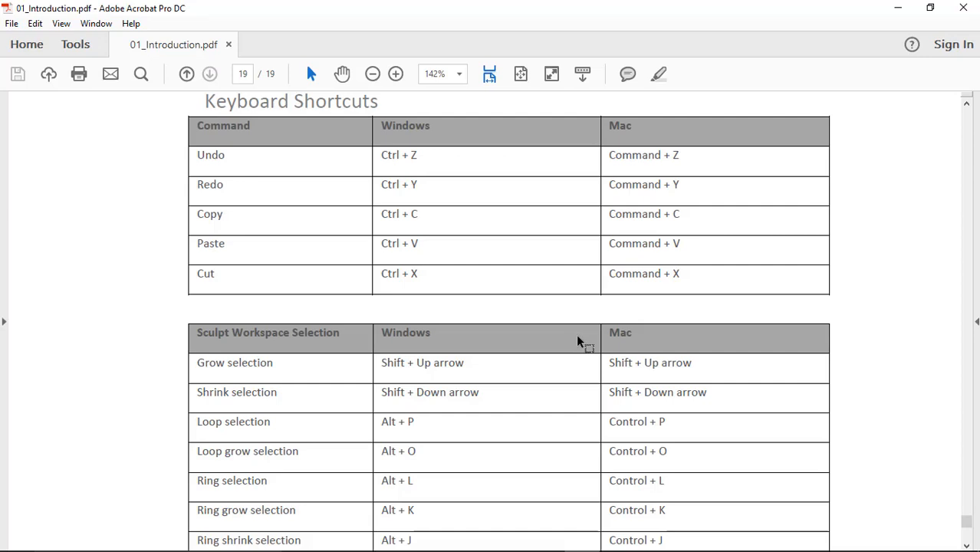
Read through the keyboard shortcut tables on page 19 of 01_Introduction.pdf in Adobe Acrobat
scroll(578, 338, up, 1)
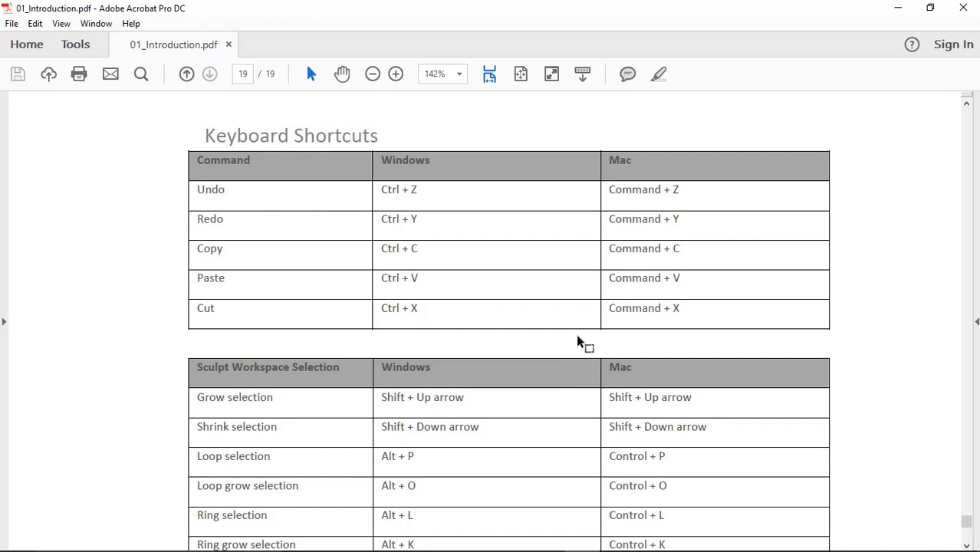
scroll(577, 338, down, 8)
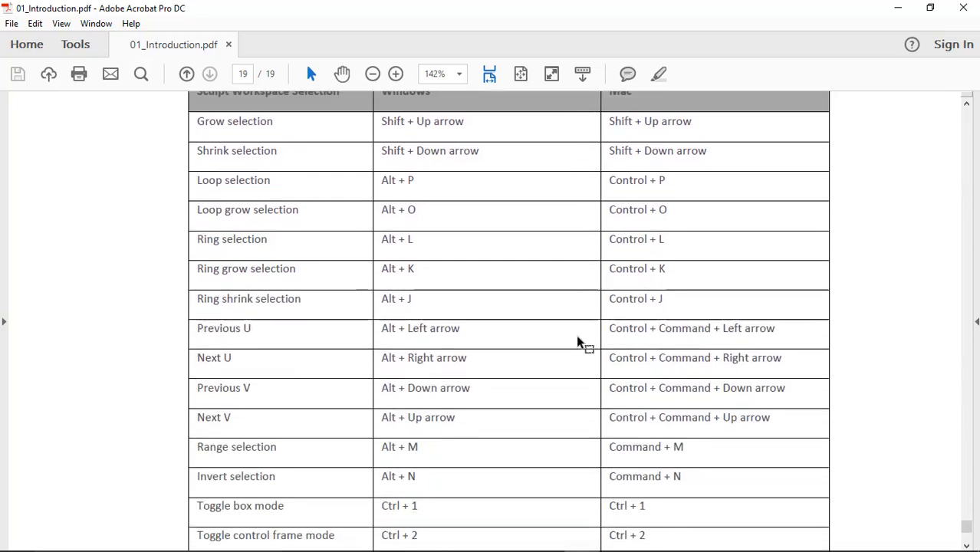
scroll(578, 338, down, 12)
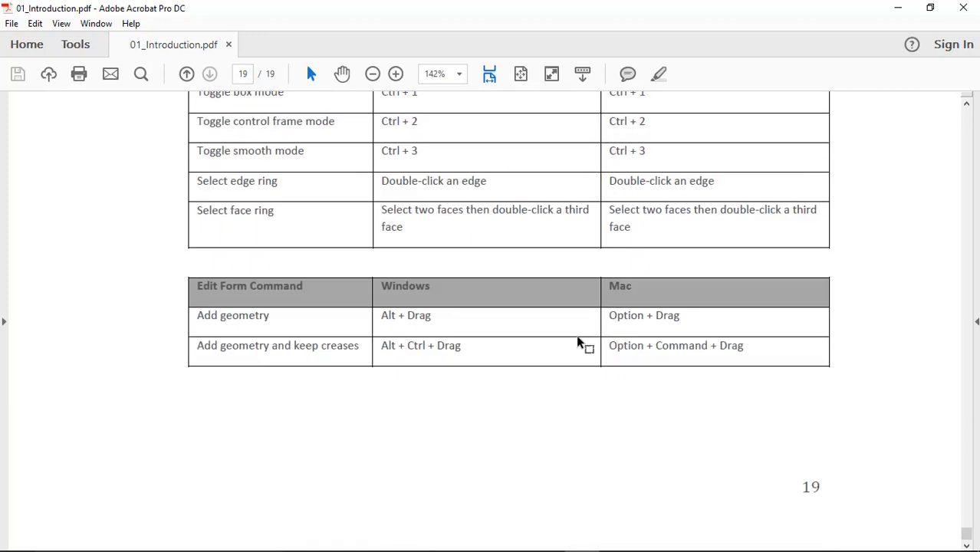
Compare the Windows and Mac shortcuts in the general, Sculpt Workspace Selection and Edit Form Command tables of the PDF
scroll(578, 338, up, 7)
scroll(578, 339, down, 5)
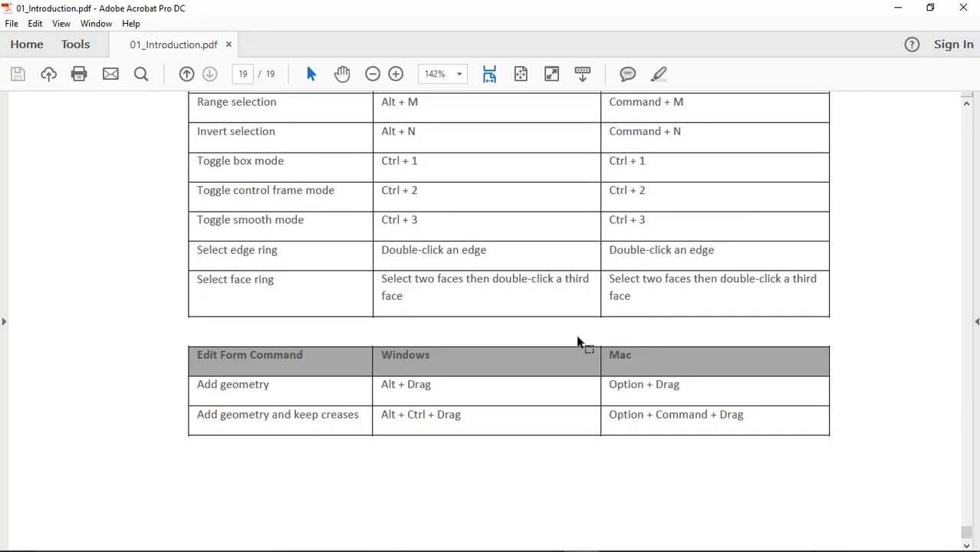
scroll(578, 342, up, 19)
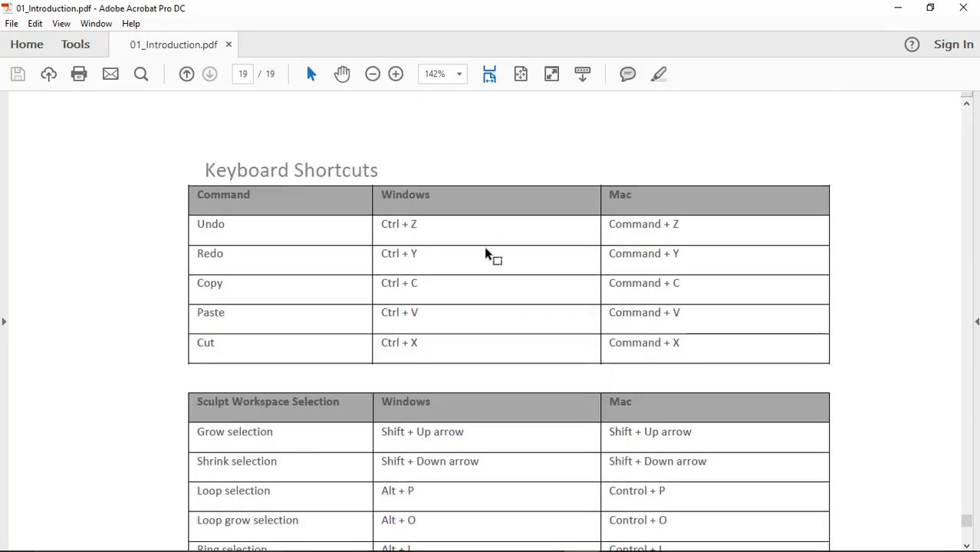
scroll(486, 253, down, 1)
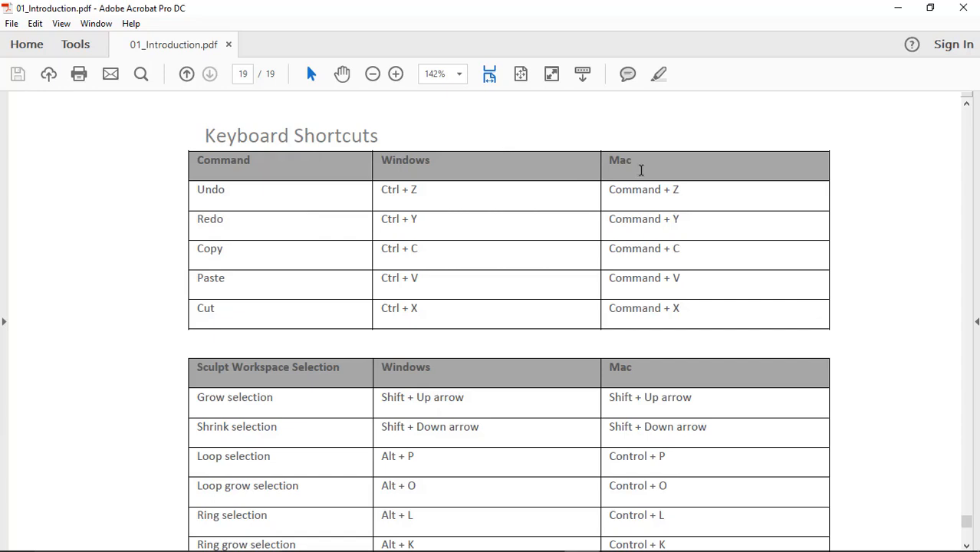
scroll(642, 170, down, 5)
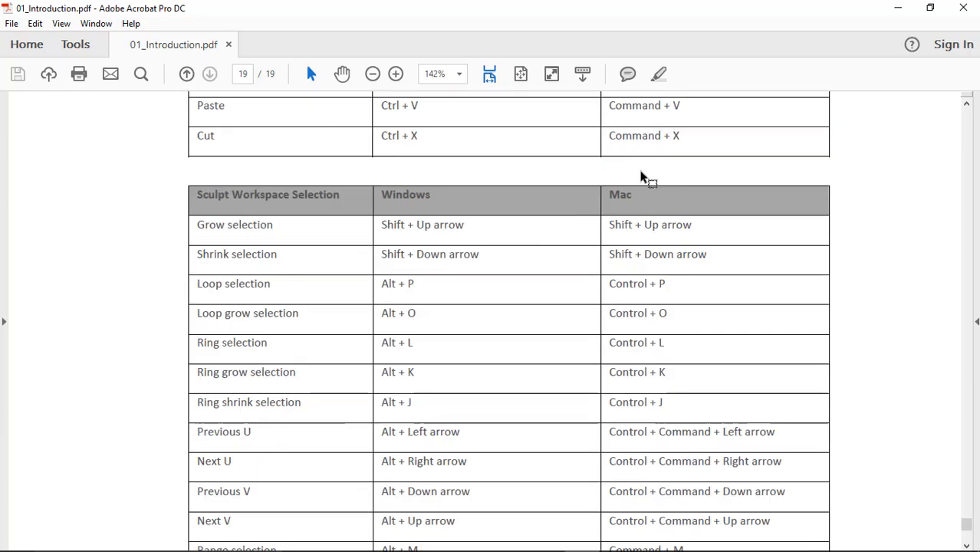
scroll(641, 175, down, 3)
scroll(641, 172, up, 10)
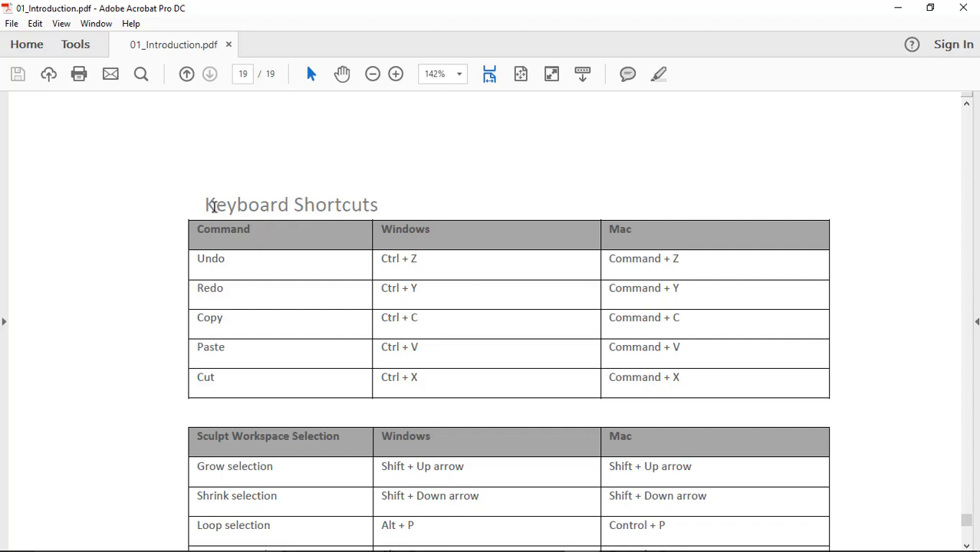
scroll(543, 286, down, 10)
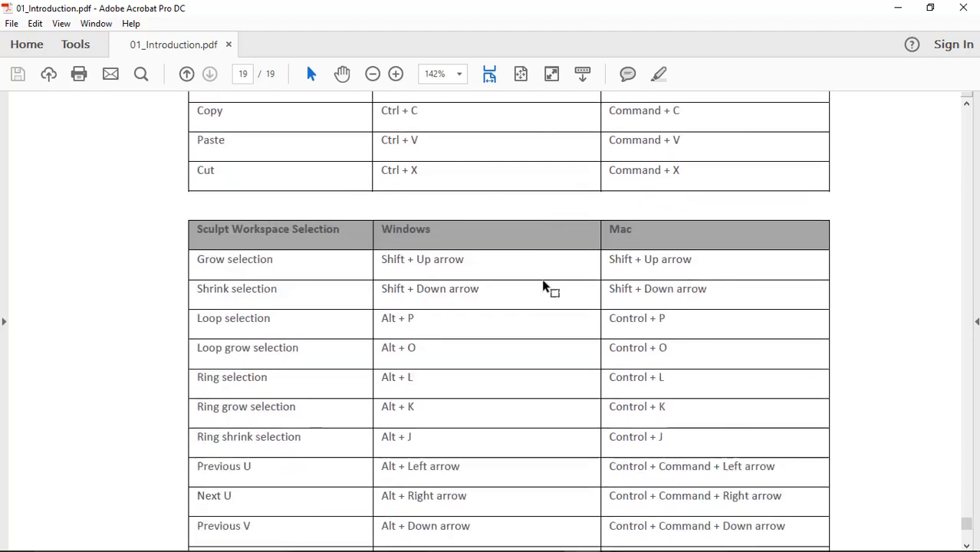
scroll(543, 286, down, 10)
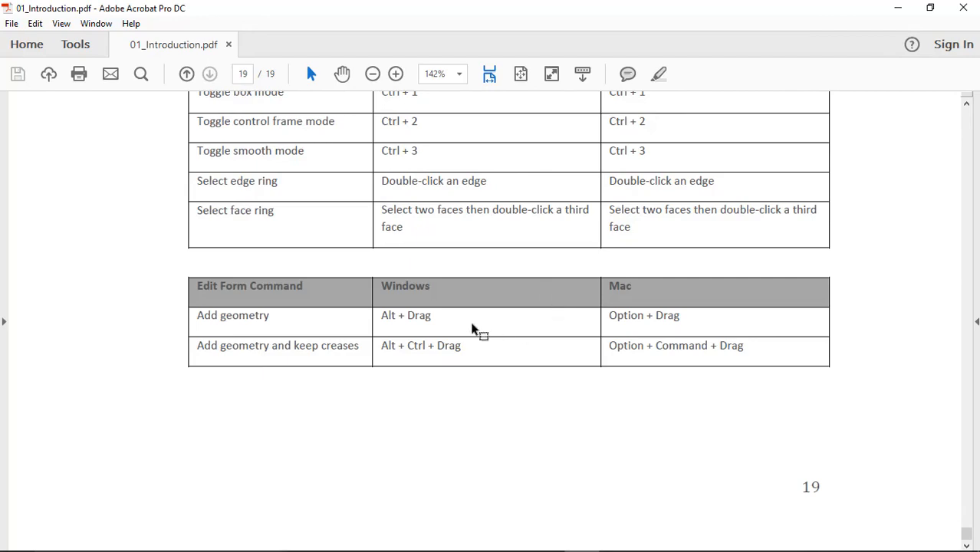
scroll(497, 364, up, 10)
scroll(497, 369, up, 11)
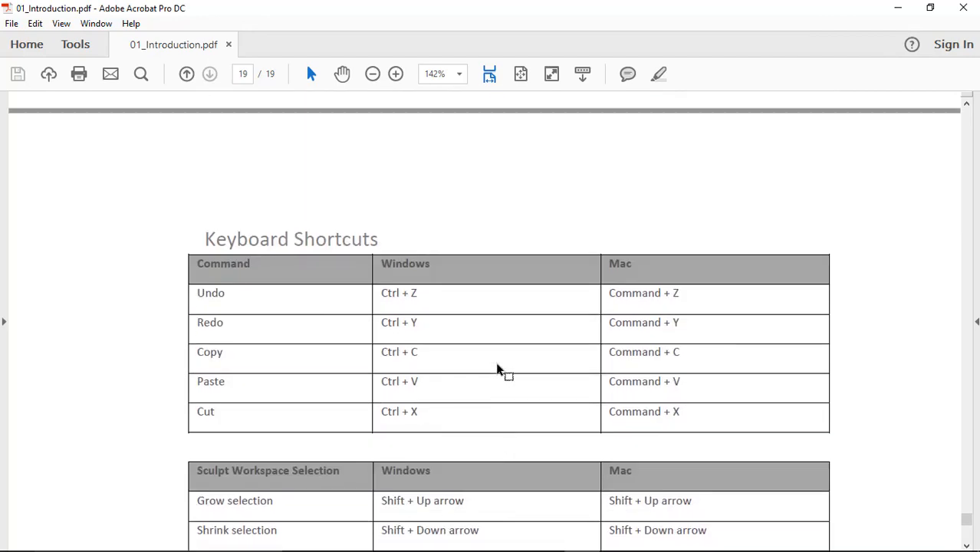
scroll(497, 369, down, 6)
scroll(497, 369, down, 9)
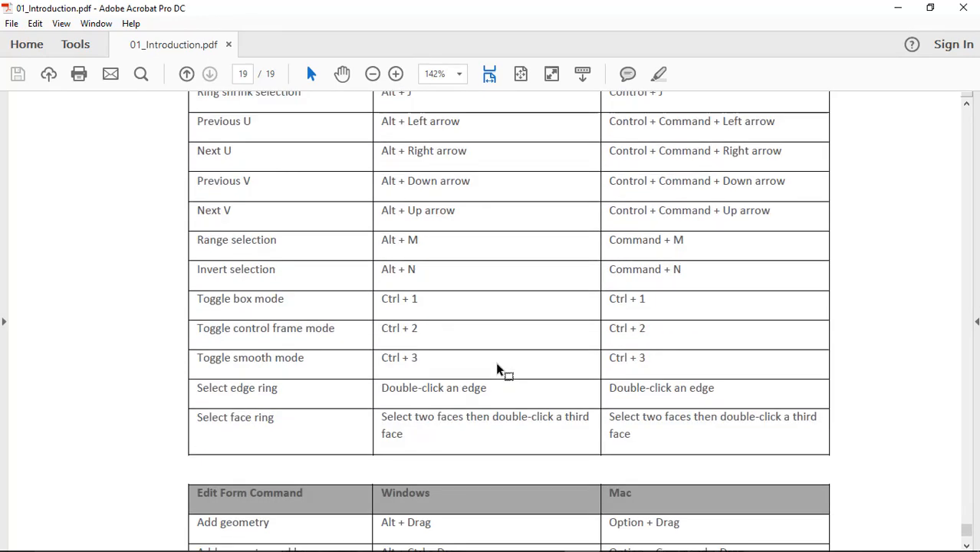
scroll(497, 369, down, 3)
scroll(497, 366, up, 15)
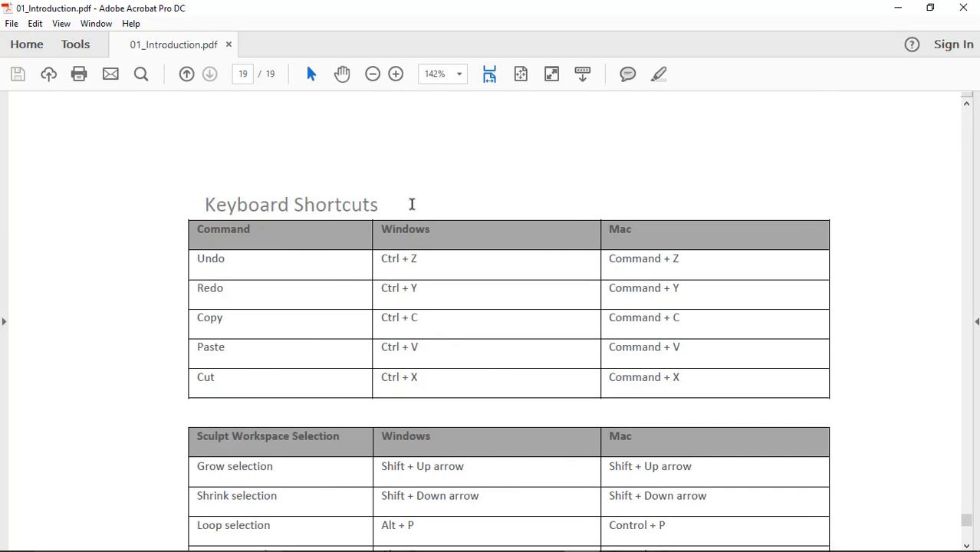
scroll(597, 208, down, 16)
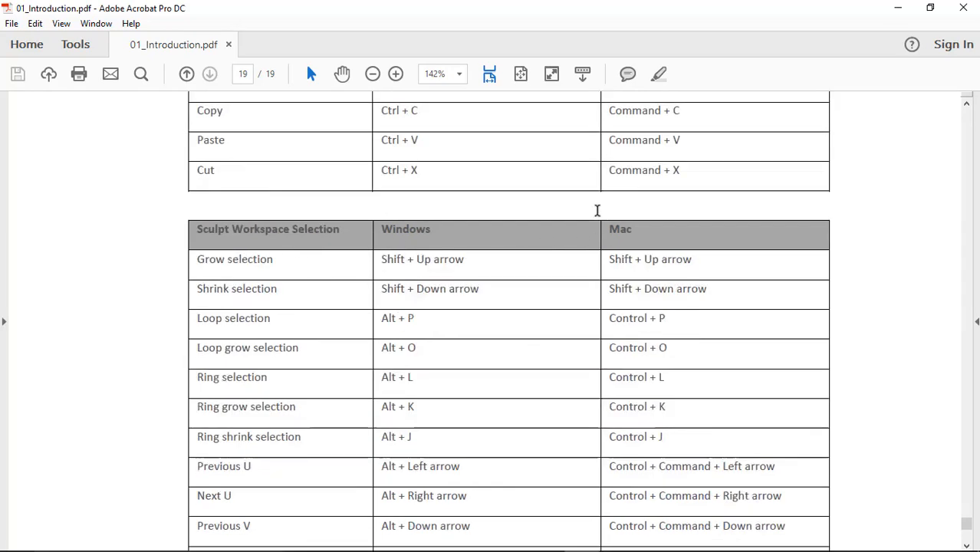
Switch back to Fusion 360, window-select the whole filleted box and clear the selection
click(894, 7)
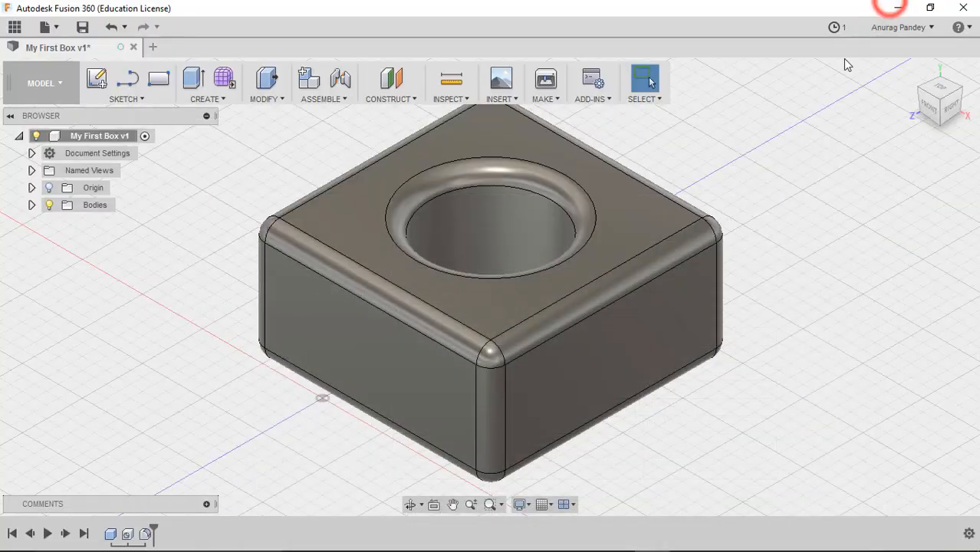
scroll(522, 299, down, 3)
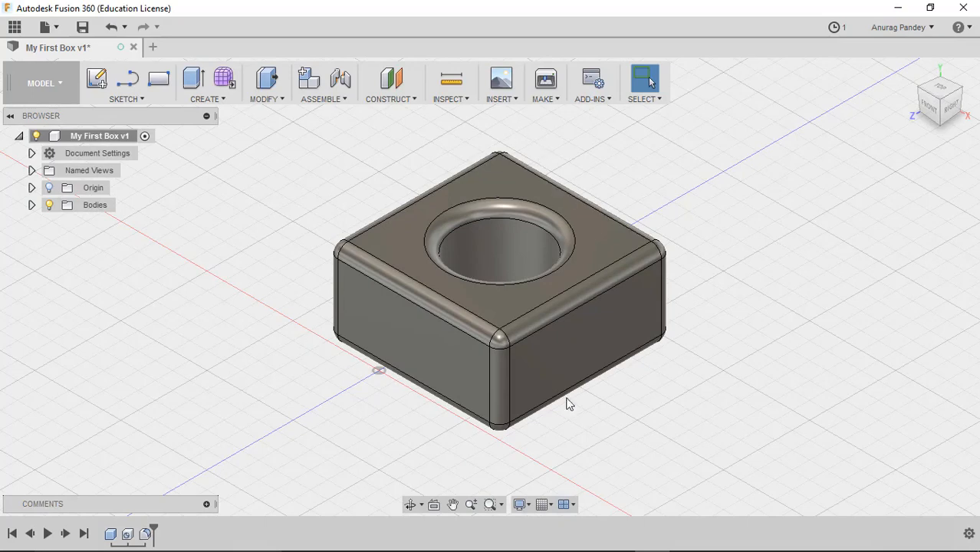
scroll(676, 204, down, 3)
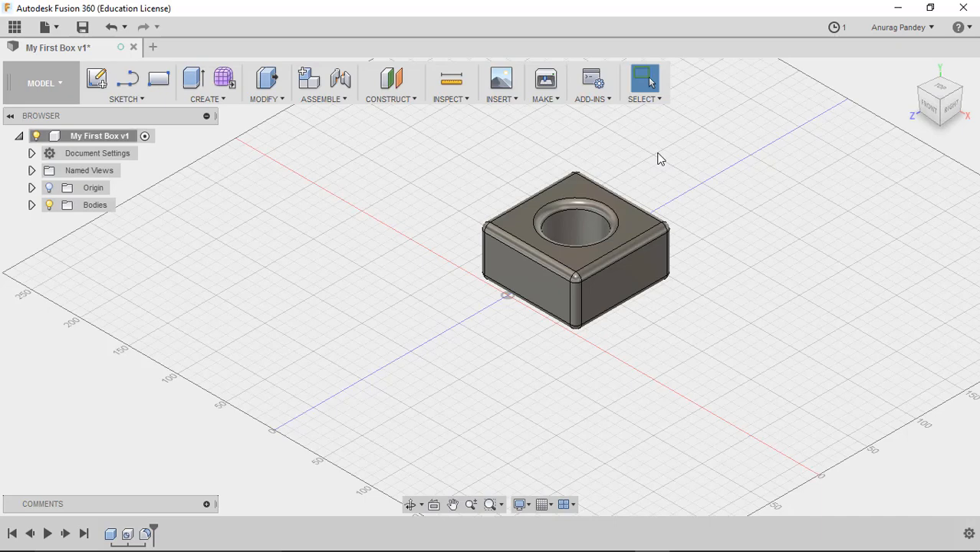
drag(711, 153, 415, 350)
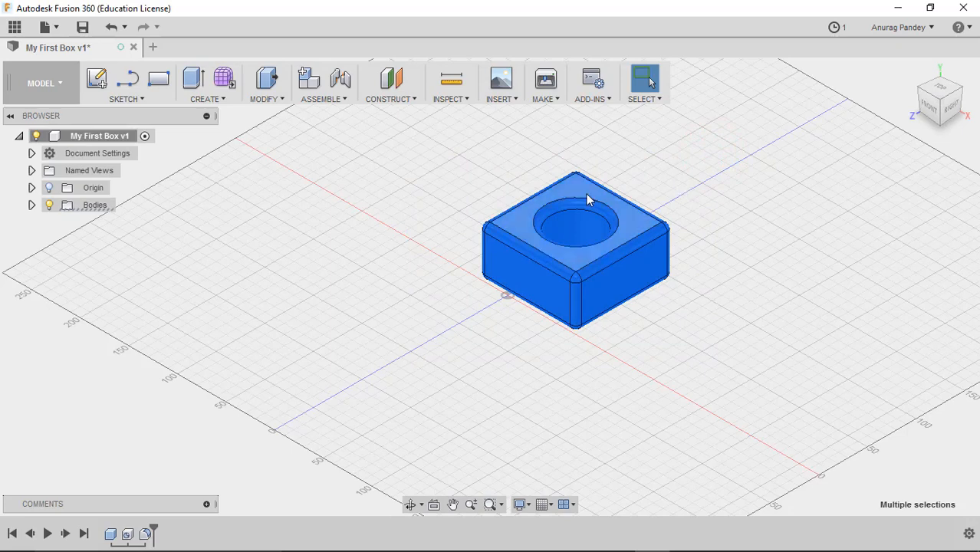
middle_drag(586, 194, 495, 243)
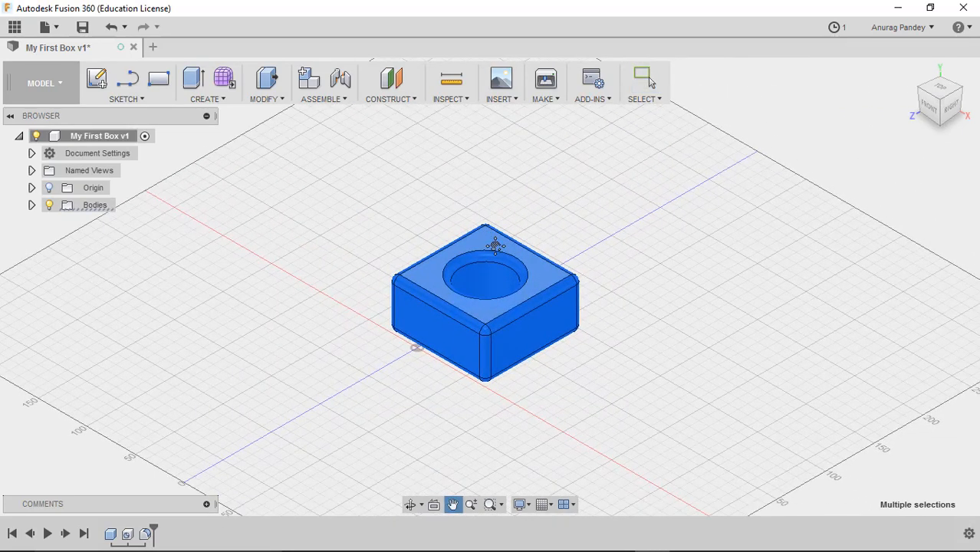
click(531, 220)
drag(631, 173, 285, 401)
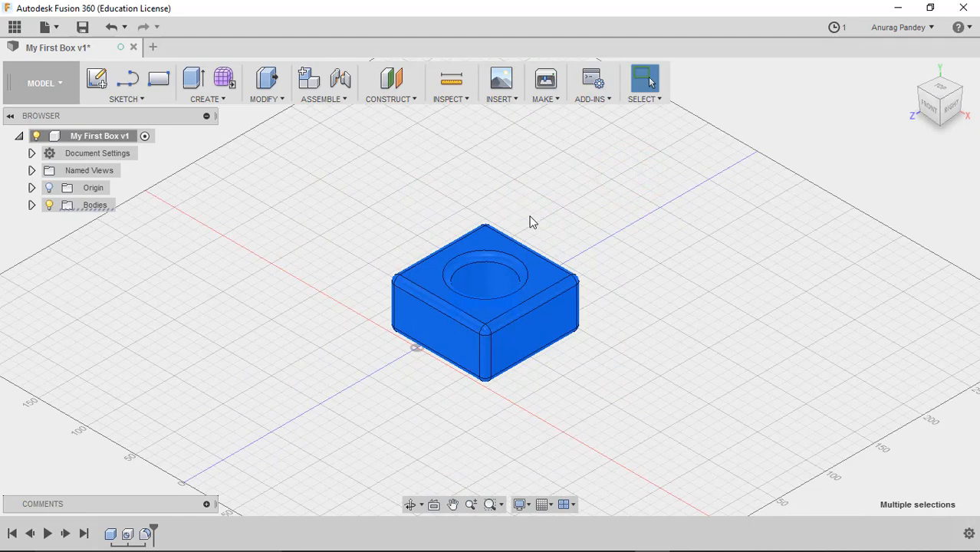
click(582, 250)
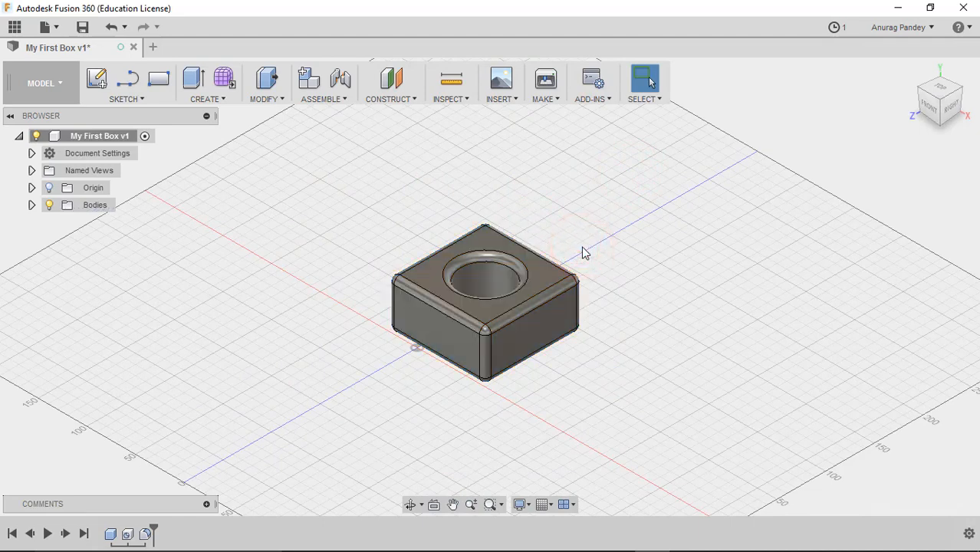